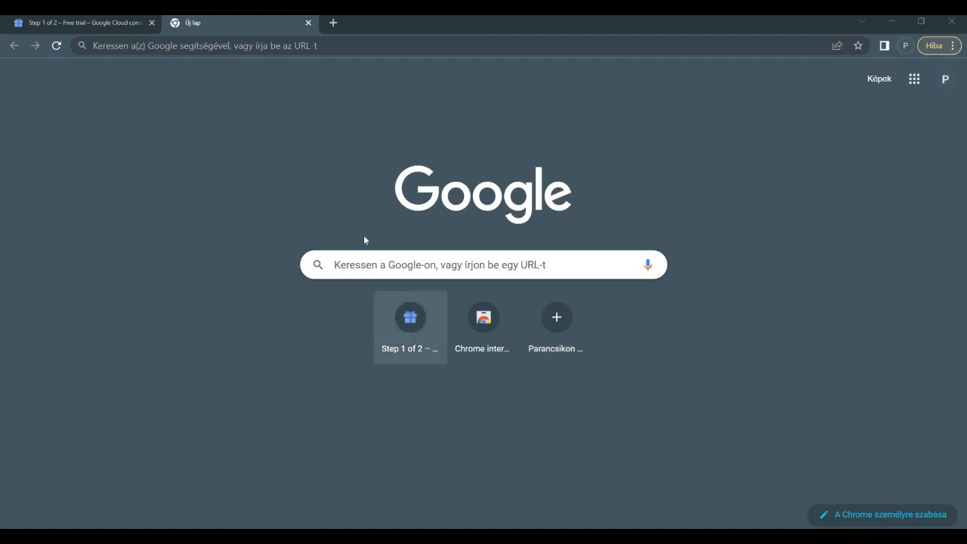
left_click(305, 46)
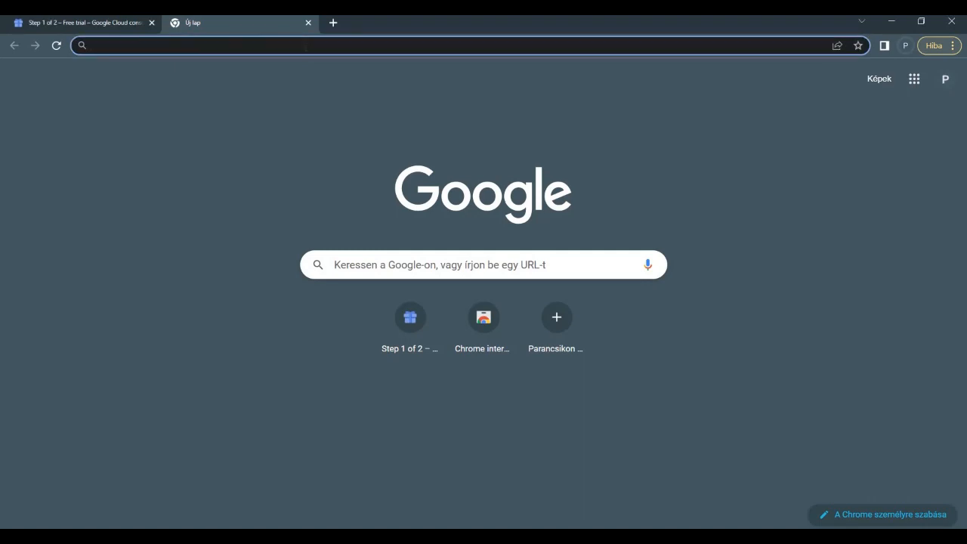
type("https://console.cloud.google.com/")
key("Return")
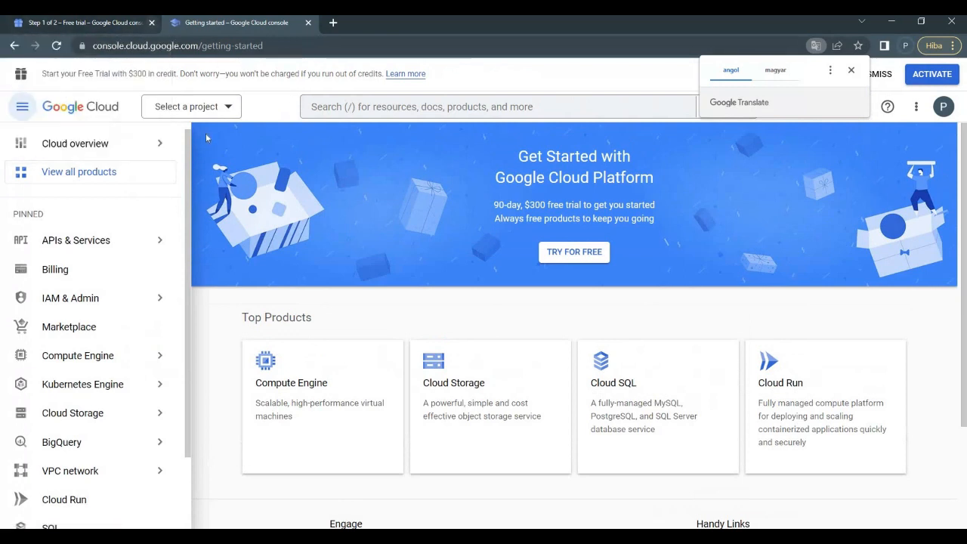
Review the free trial sign-up form's account information, including the country list, organization needs question and terms of service
left_click(126, 24)
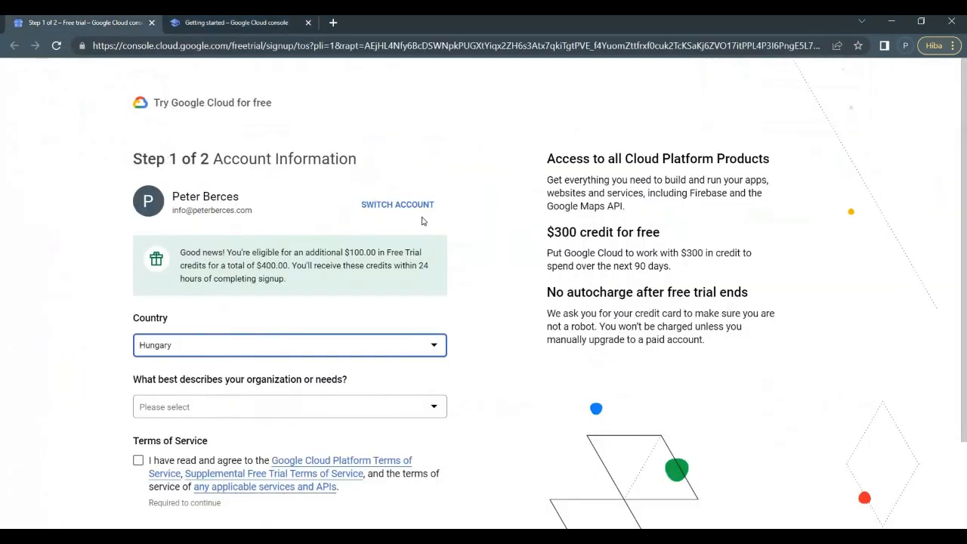
left_click(436, 341)
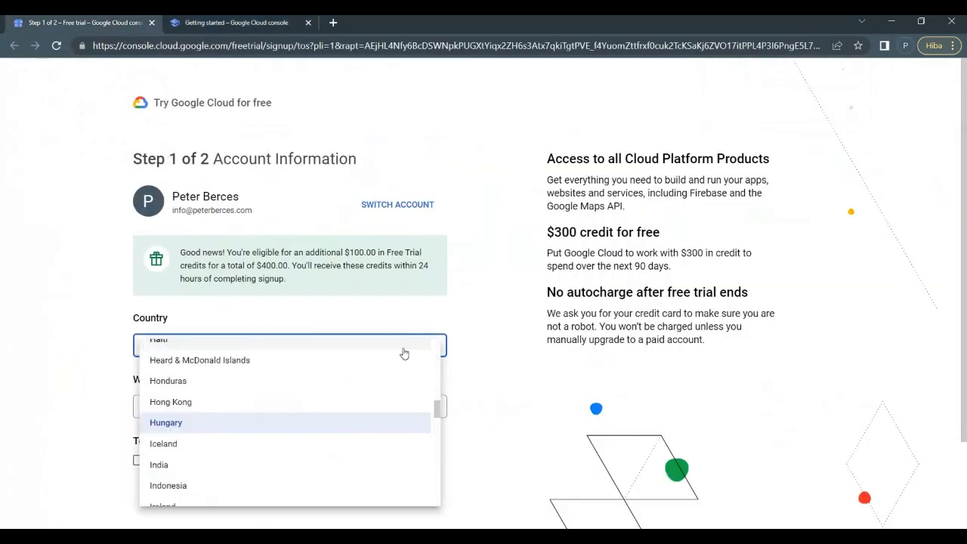
scroll(315, 416, "down", 3)
scroll(316, 416, "down", 5)
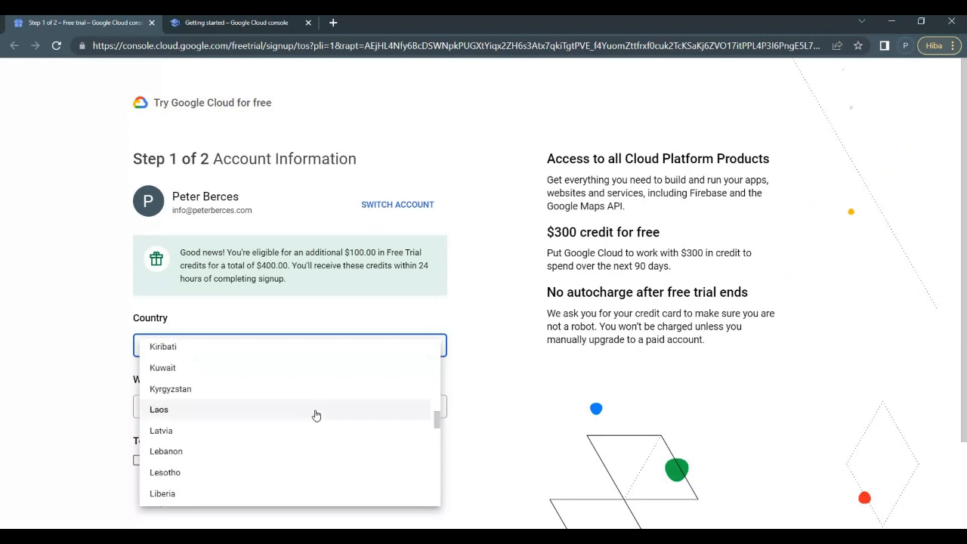
scroll(316, 415, "down", 3)
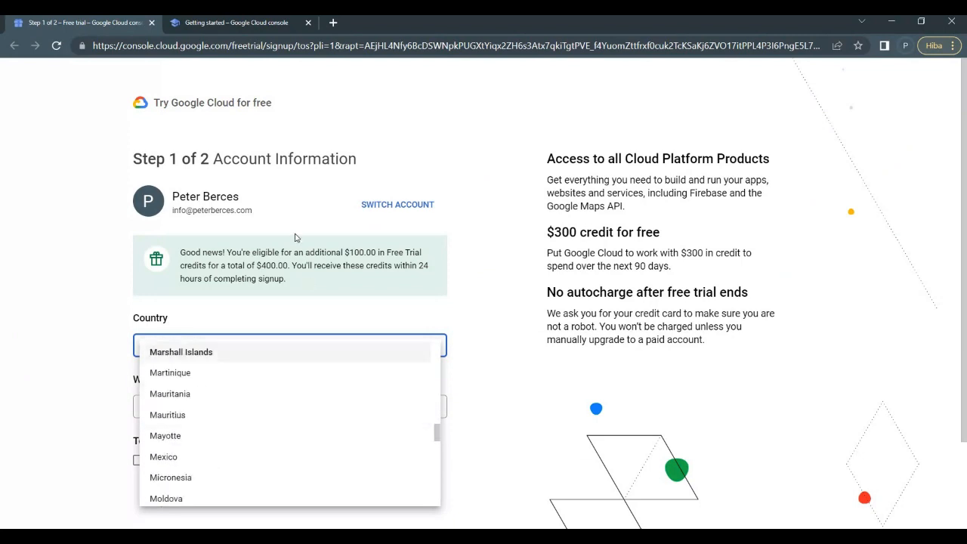
left_click(297, 317)
scroll(364, 345, "down", 2)
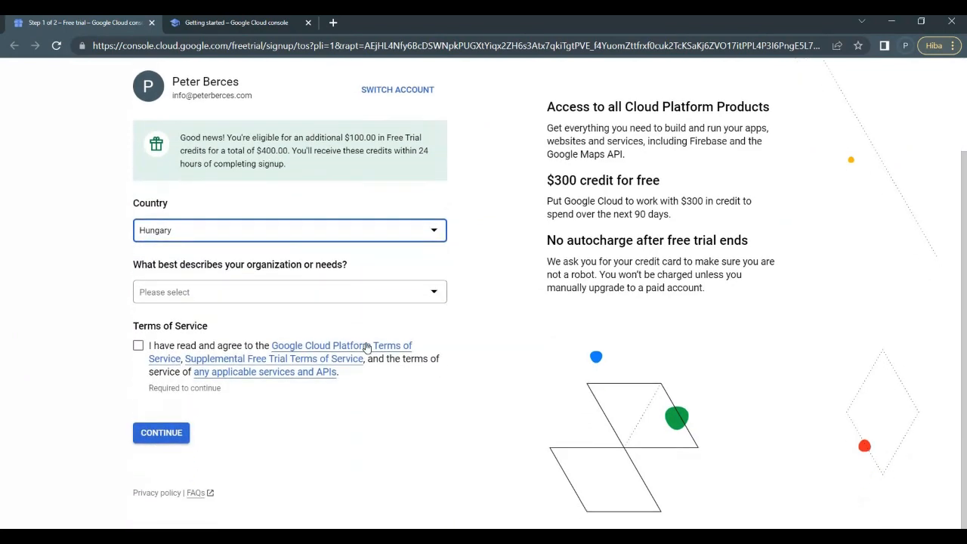
scroll(364, 347, "up", 2)
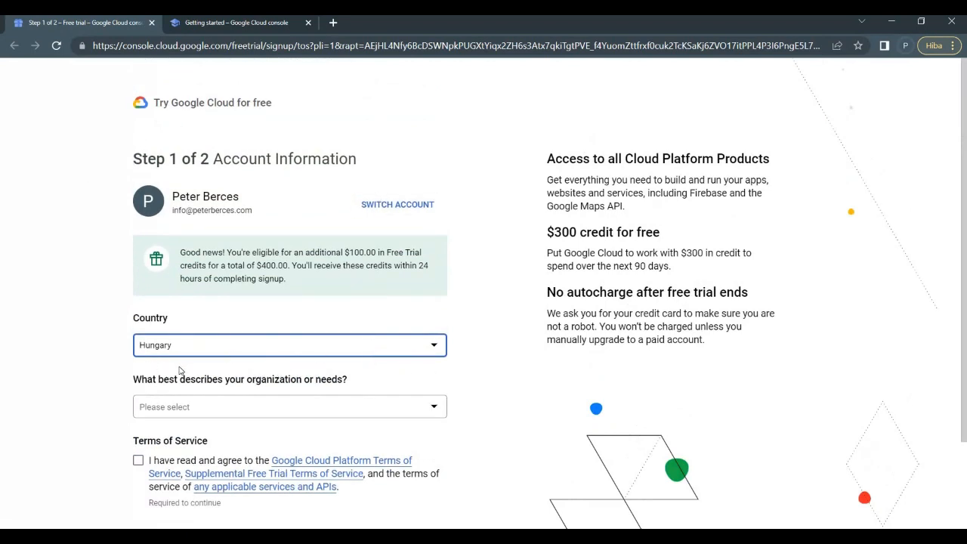
scroll(188, 370, "down", 1)
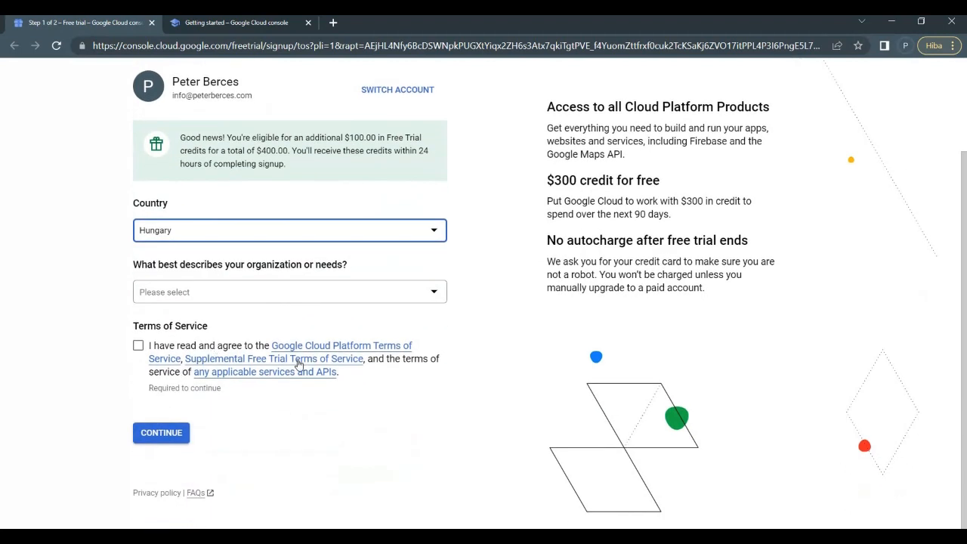
scroll(291, 372, "up", 1)
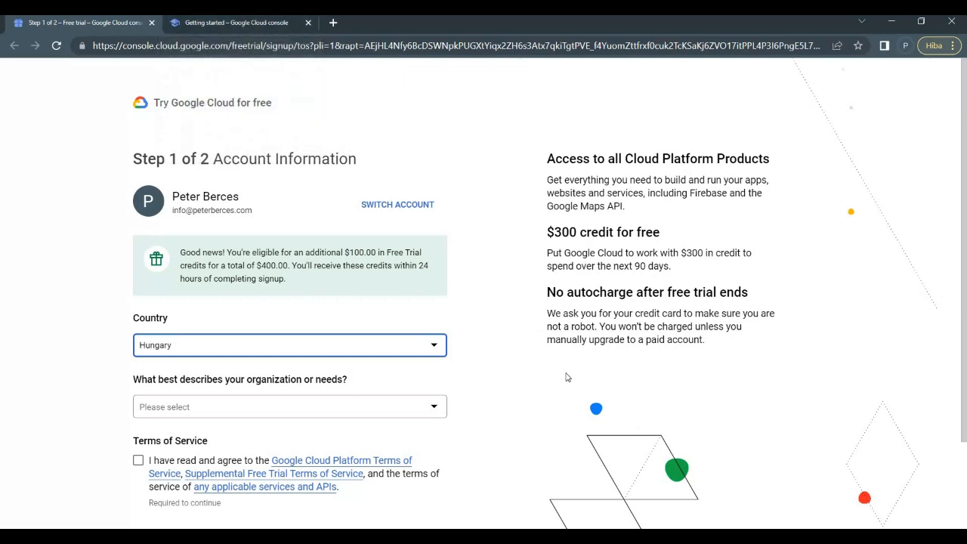
scroll(219, 315, "down", 2)
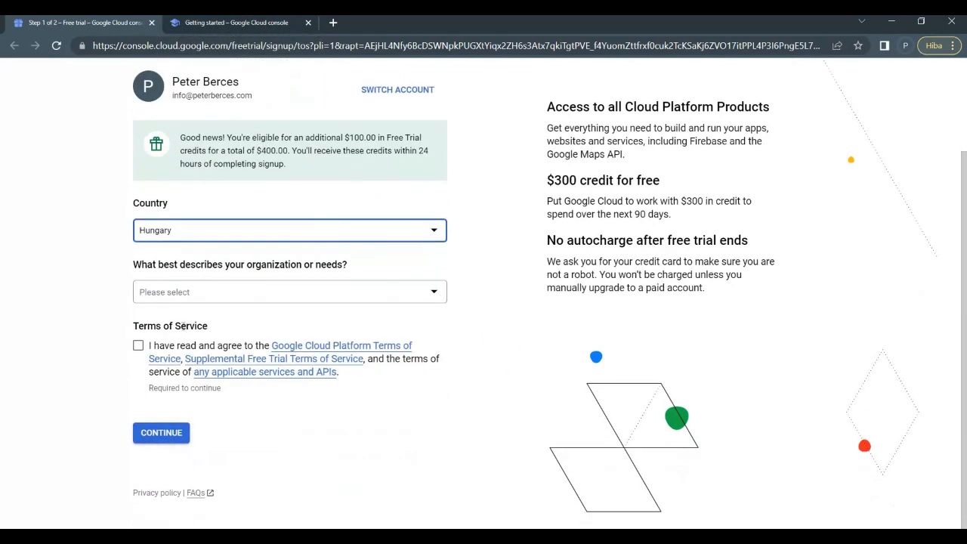
scroll(182, 121, "up", 2)
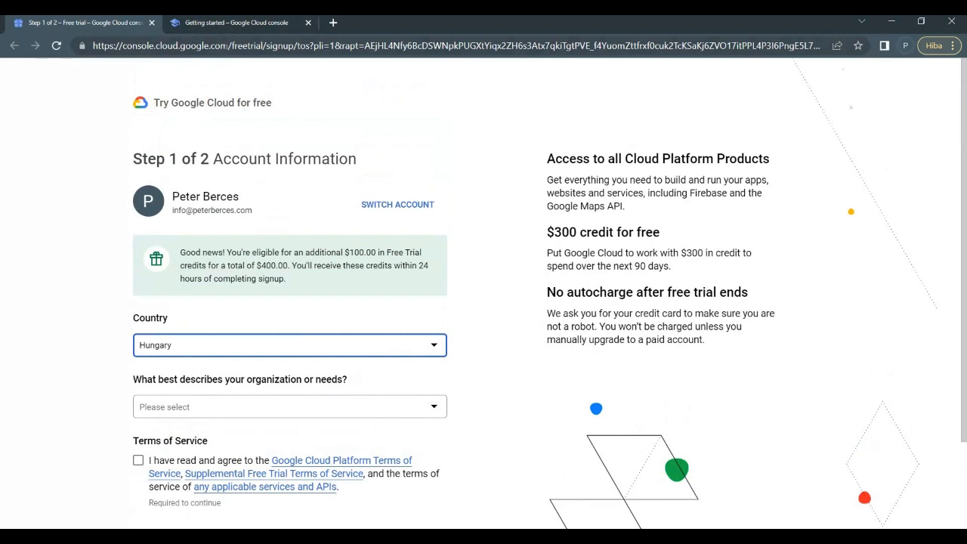
Leave the free trial sign-up for the console home at console.cloud.google.com and close the duplicate Getting started tab
left_click_drag(230, 46, 861, 45)
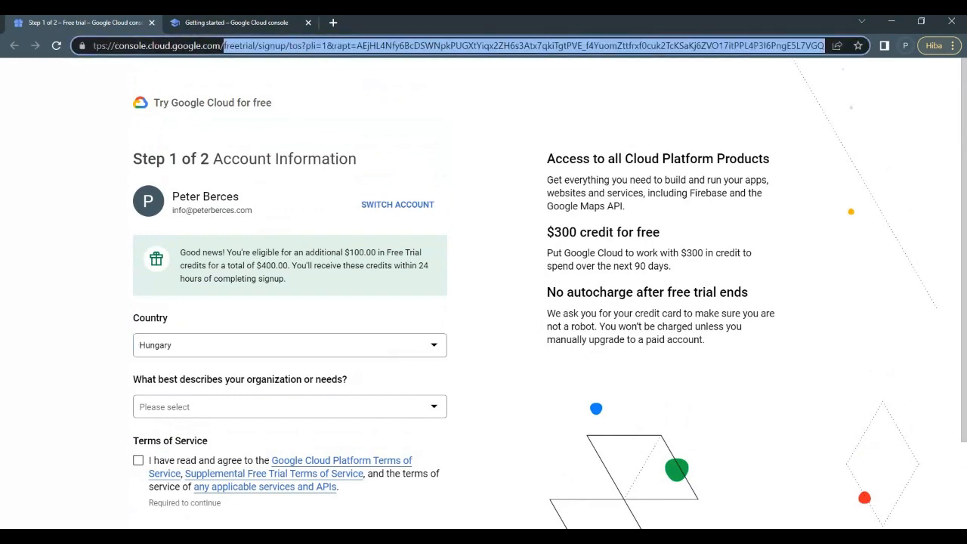
key("BackSpace")
key("Return")
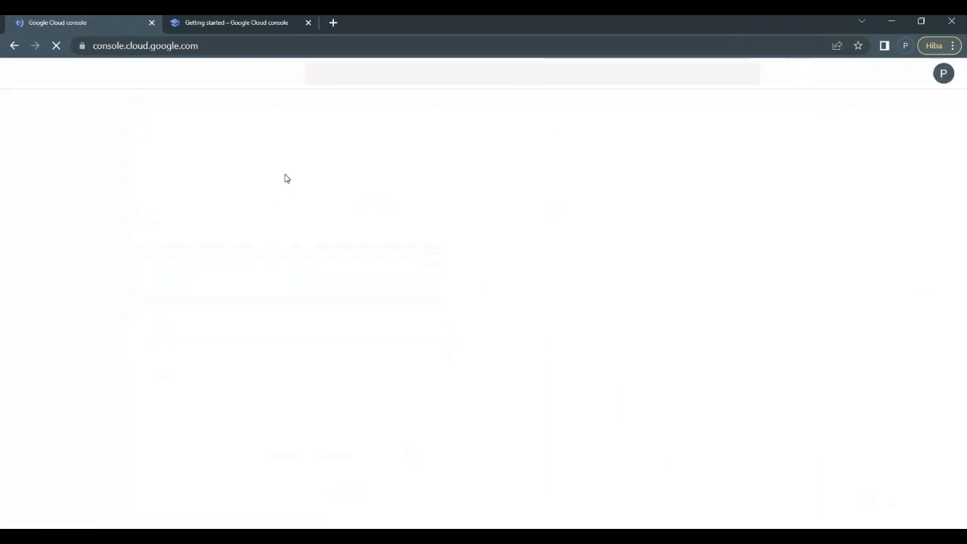
left_click(309, 23)
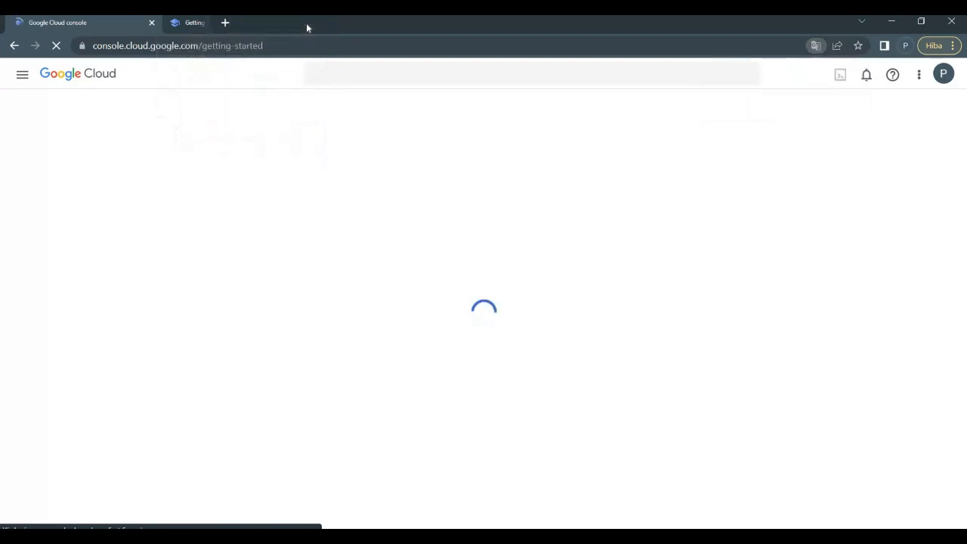
Look over the Getting started page's top products and the APIs & Services and Cloud overview navigation entries
scroll(291, 311, "down", 3)
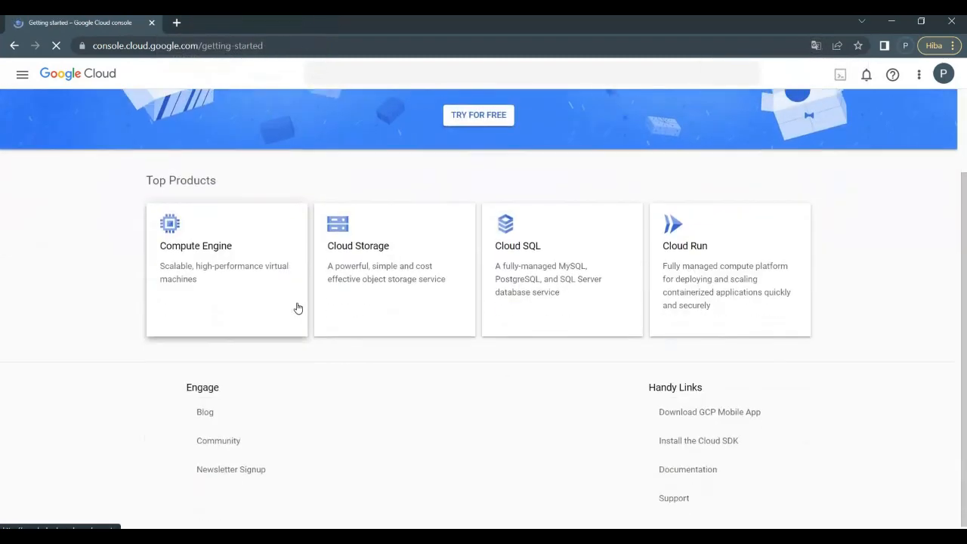
scroll(314, 365, "up", 3)
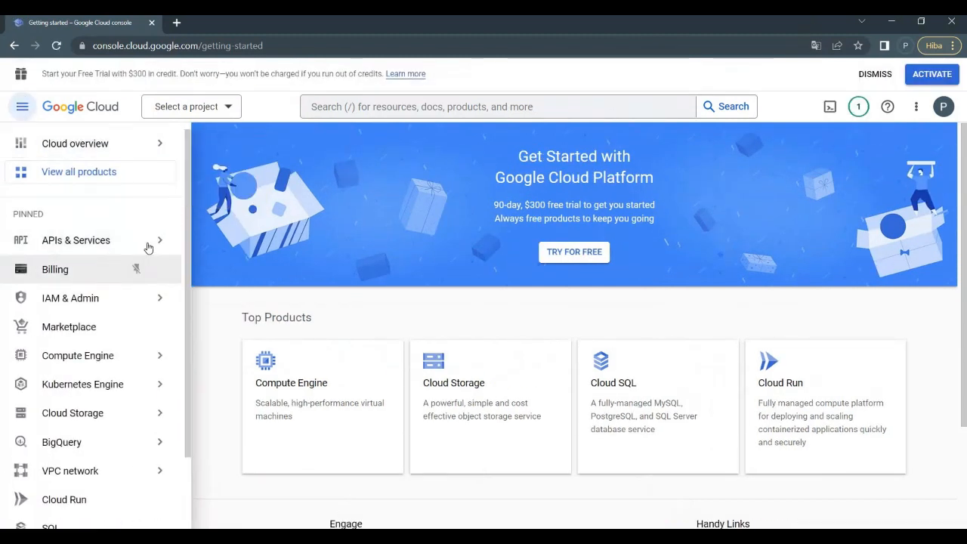
mouse_move(143, 244)
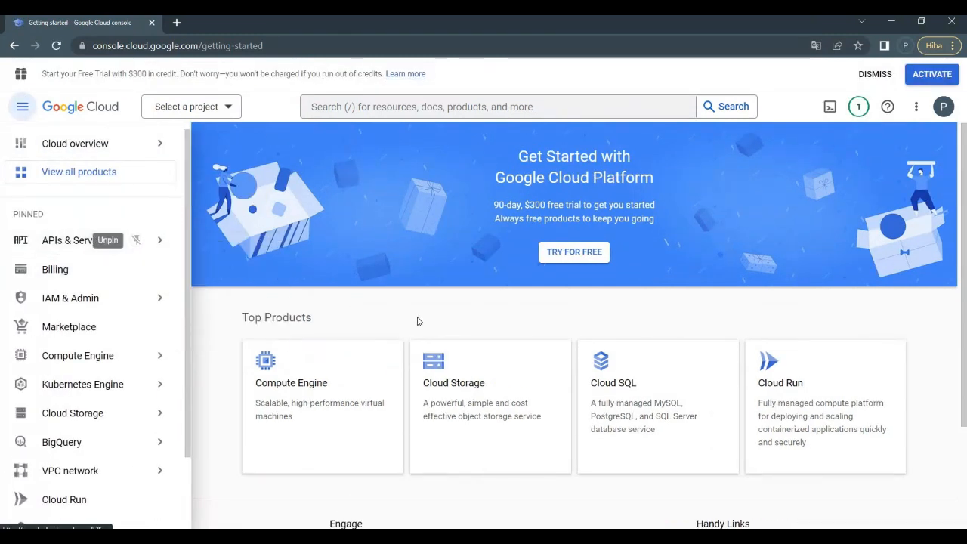
scroll(408, 319, "down", 2)
scroll(330, 367, "up", 2)
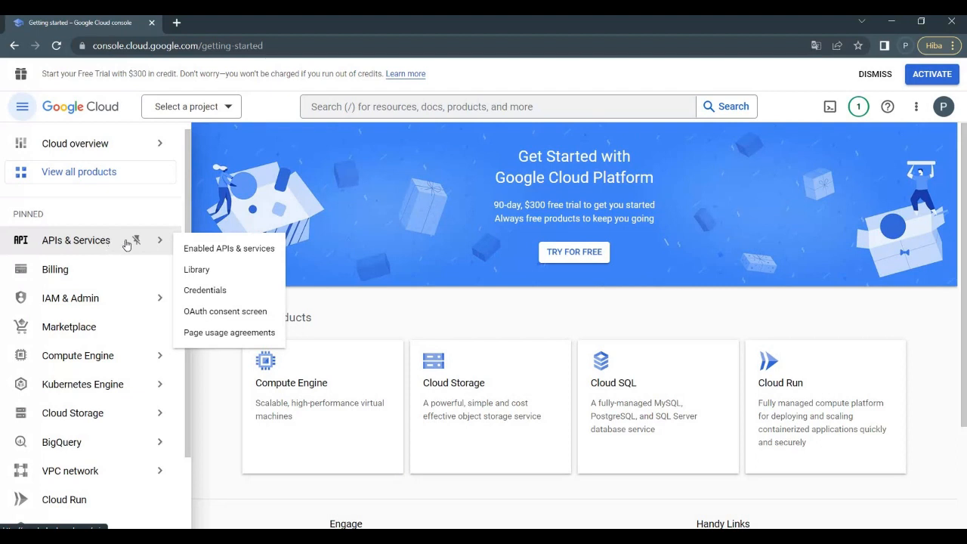
mouse_move(107, 149)
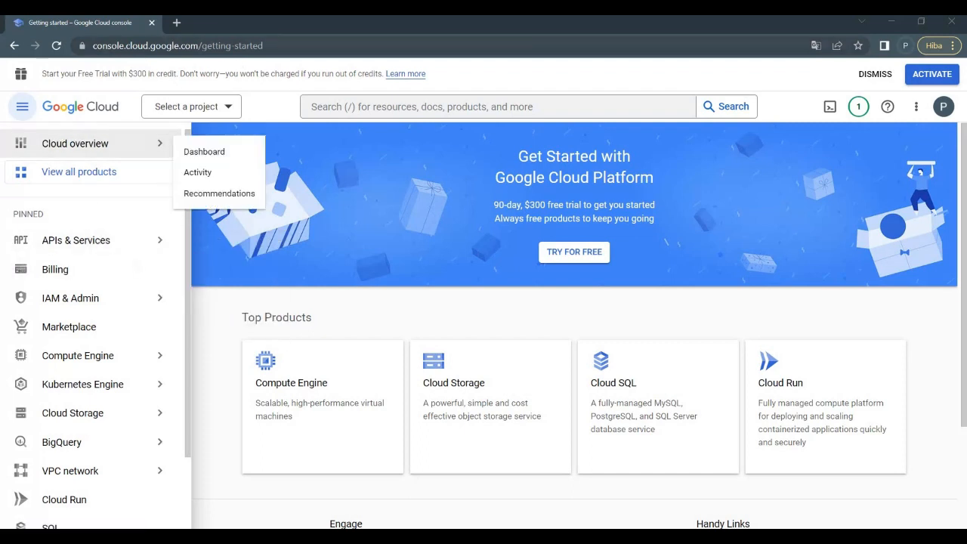
Open the console's All products page at console.cloud.google.com/products/ and dismiss the callout about search
left_click_drag(201, 45, 415, 65)
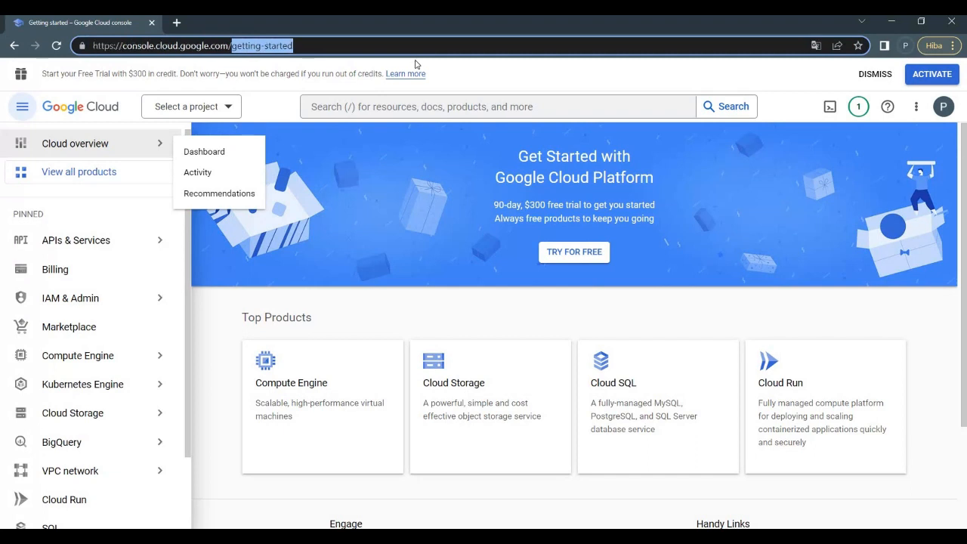
type("products/")
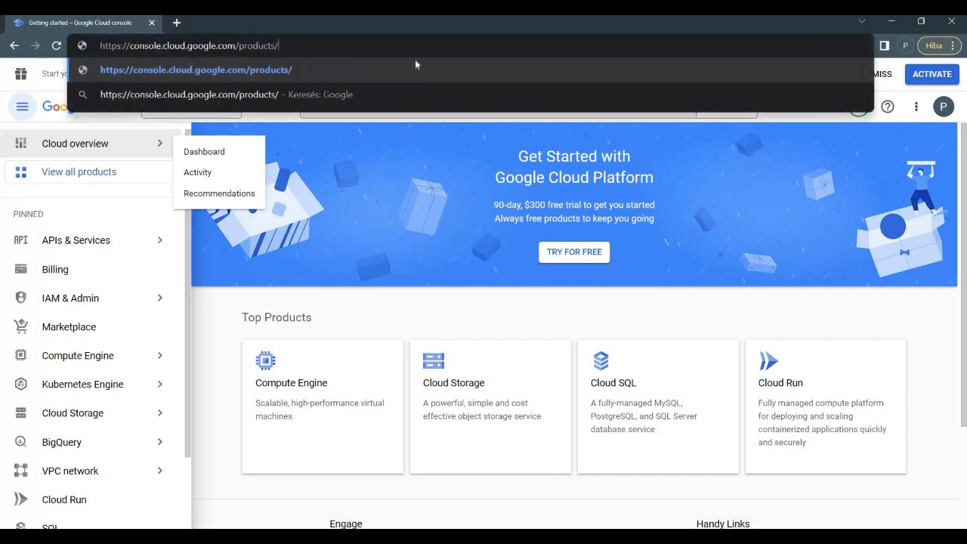
key("Return")
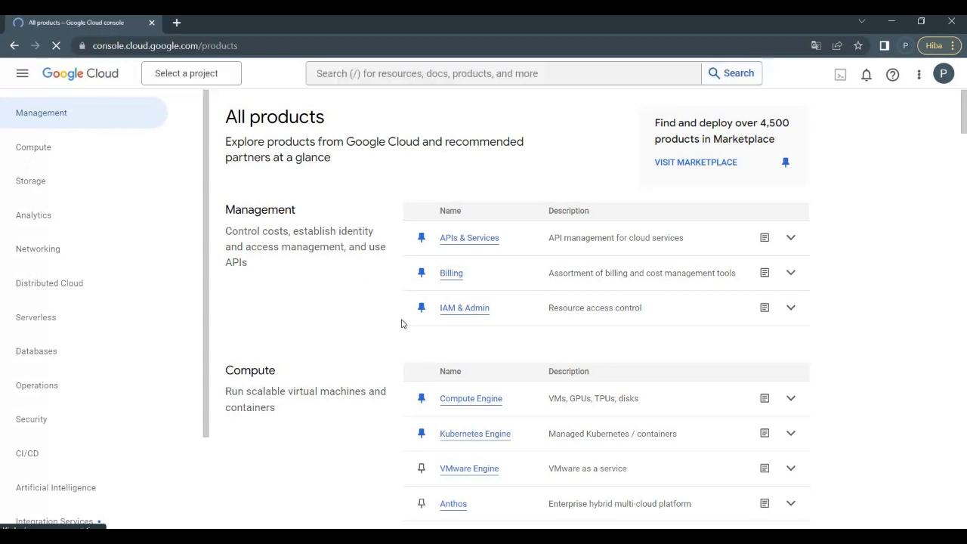
scroll(377, 337, "down", 1)
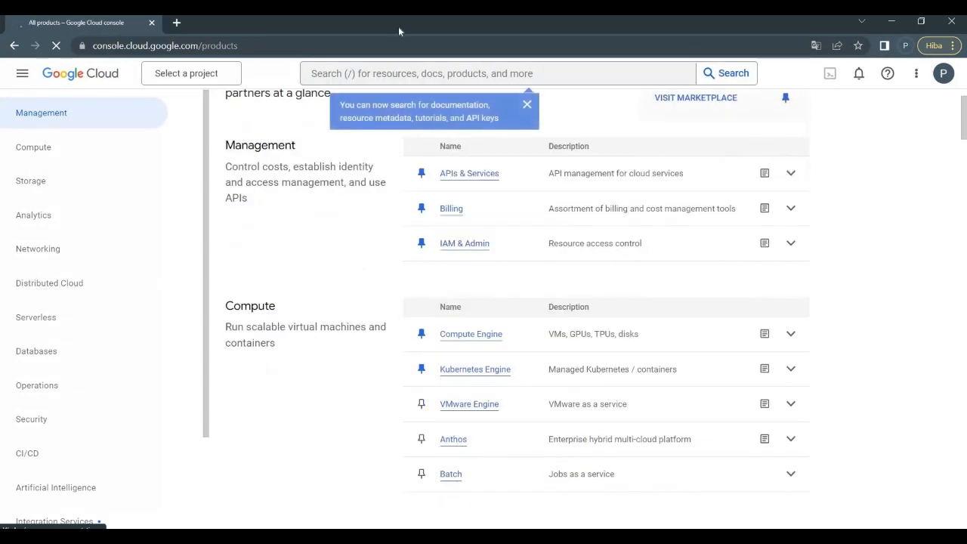
scroll(535, 113, "up", 1)
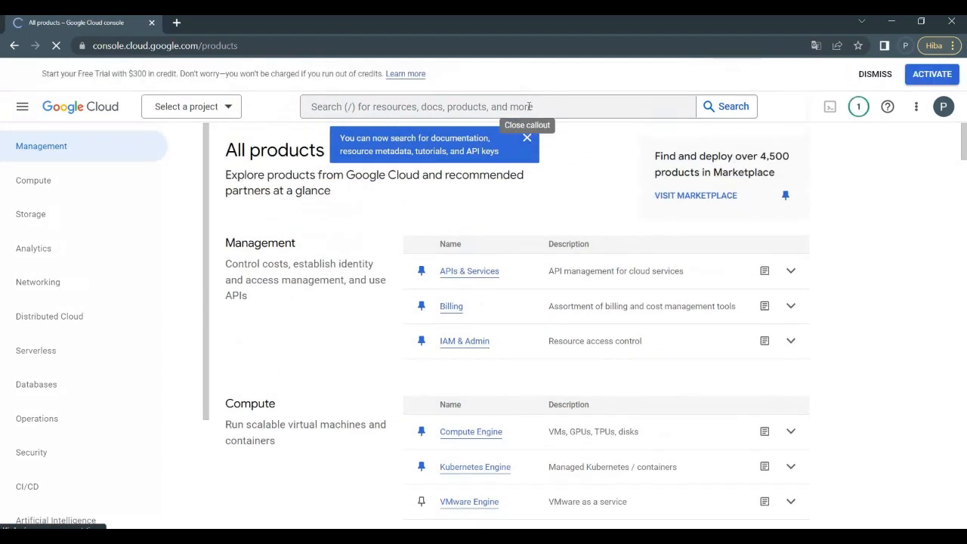
left_click(528, 138)
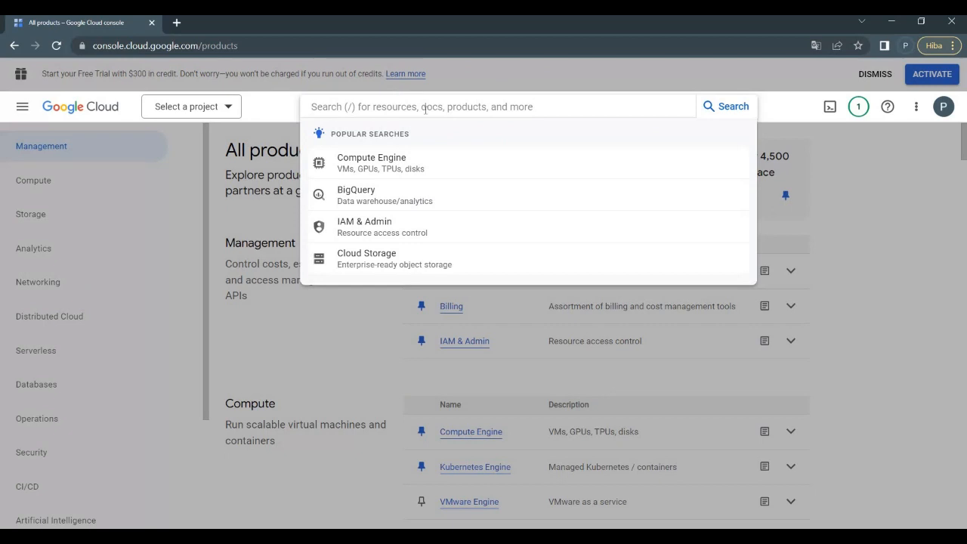
Search the console for SQL, open the SQL product page and start creating a new project for it
type("SQL")
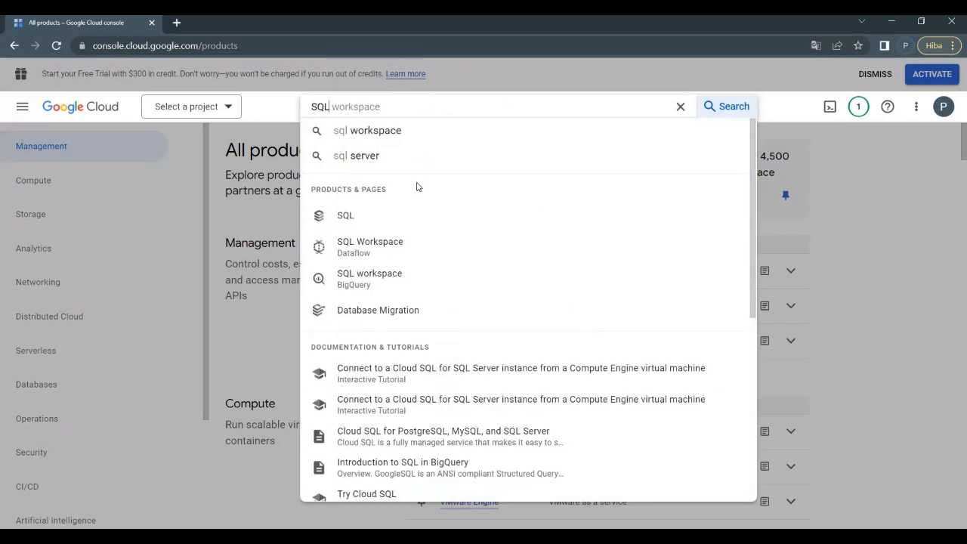
left_click(398, 223)
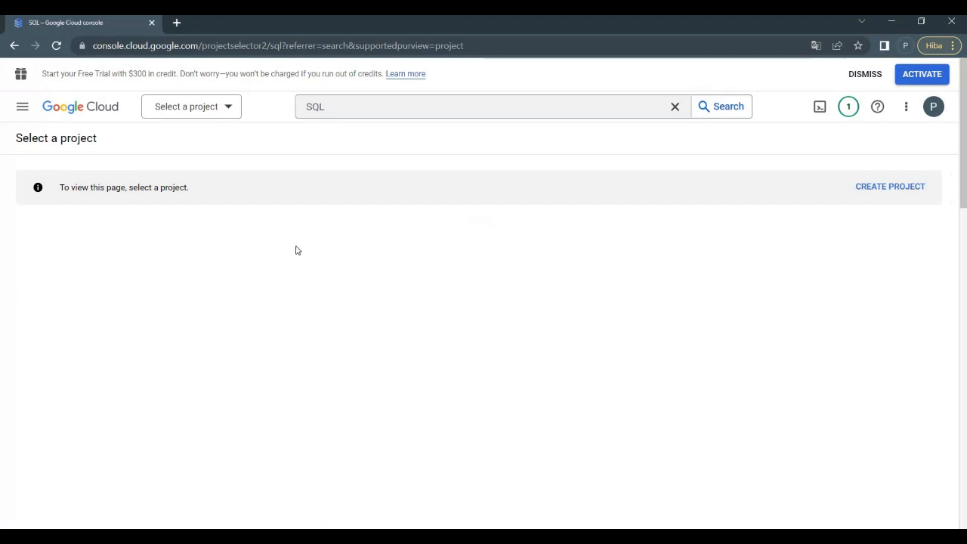
left_click(893, 189)
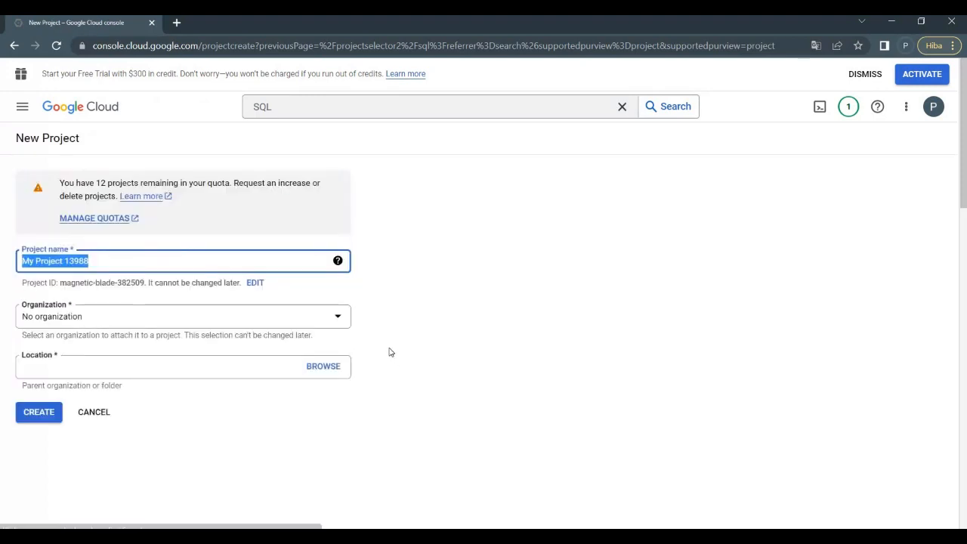
Name the new project My Project Sample SQL Server 20230402
left_click_drag(92, 260, 65, 261)
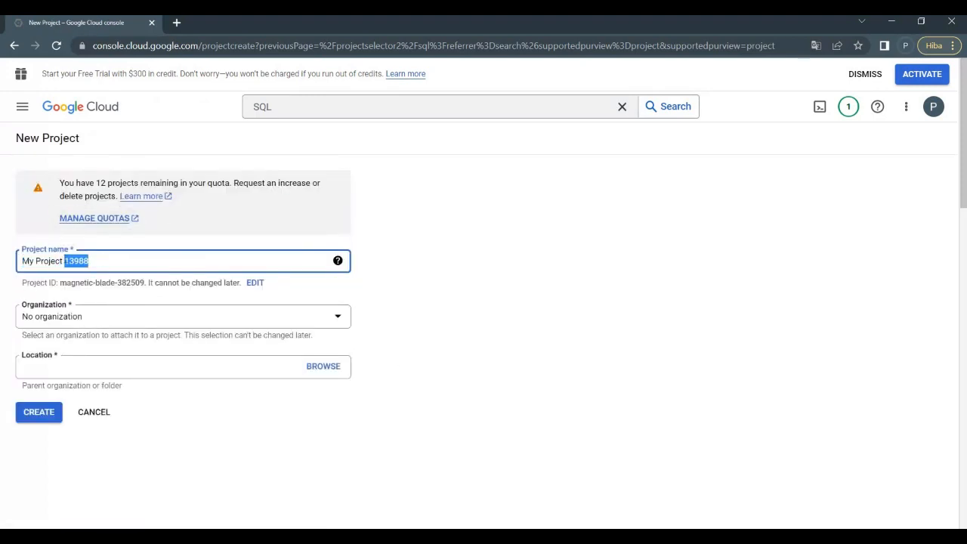
type("2023")
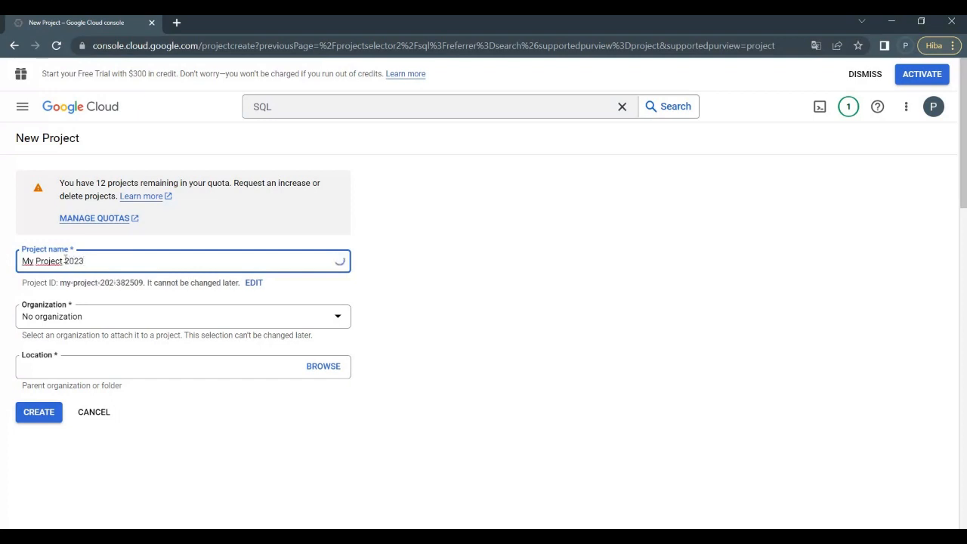
type("0402")
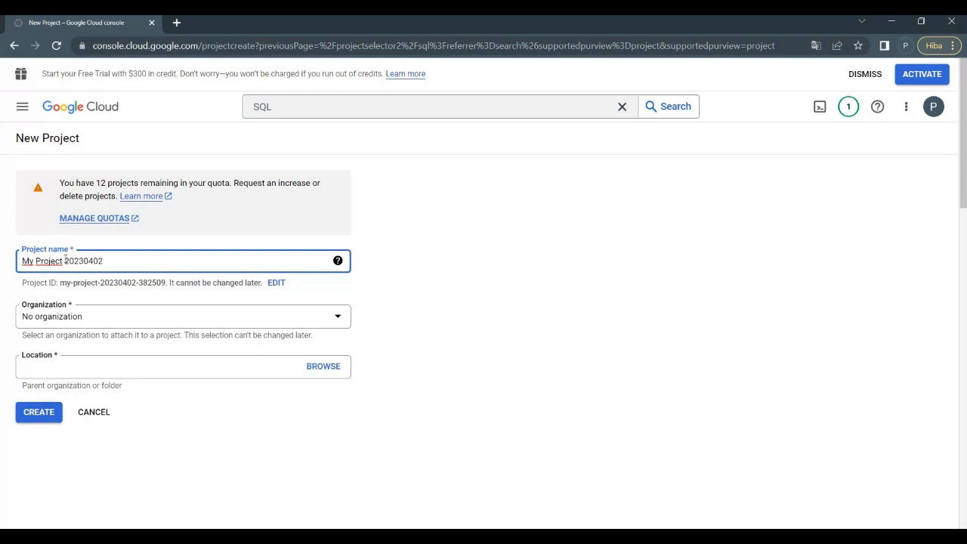
type("Sample SQL Ser")
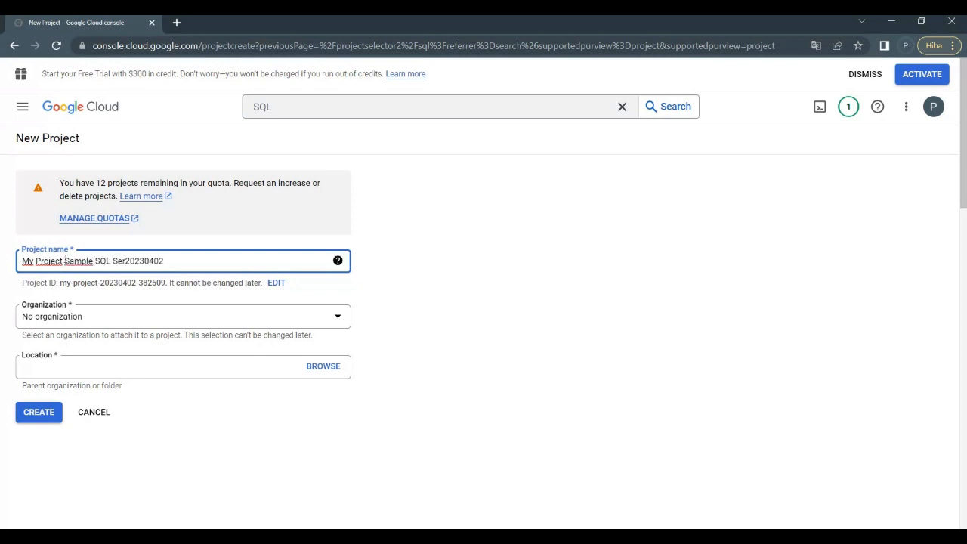
type("ver")
Attach the new project to the existing cloud organization instead of No organization, using it as the parent location too
left_click(323, 365)
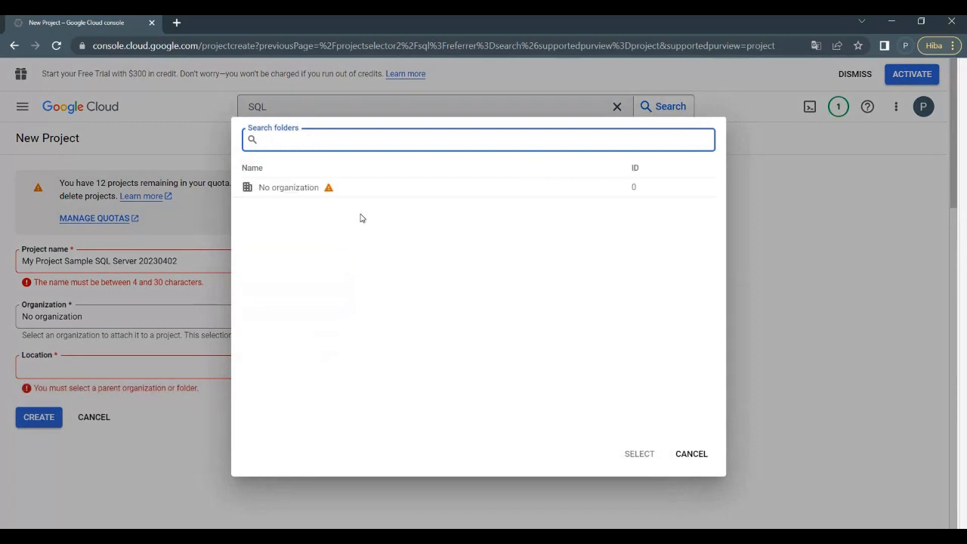
left_click(394, 190)
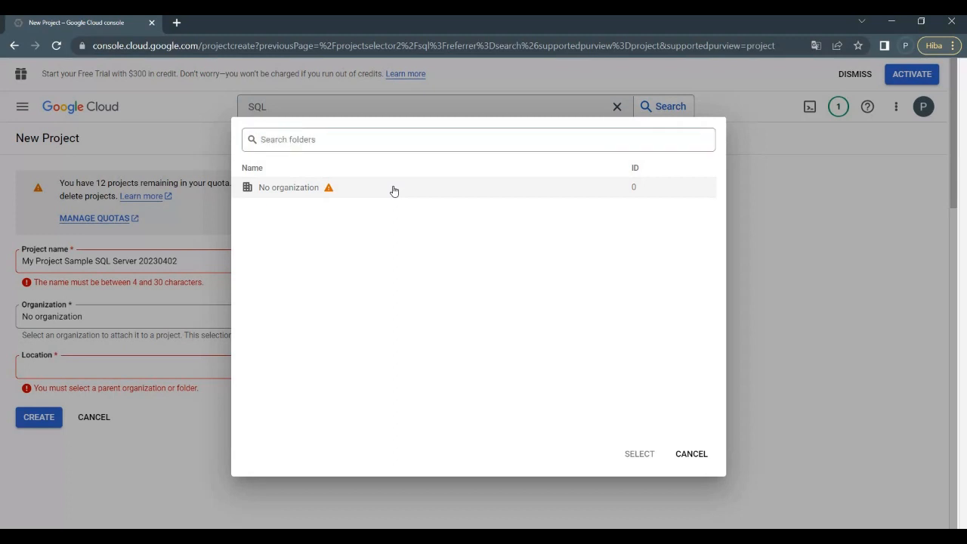
left_click(90, 307)
left_click(154, 312)
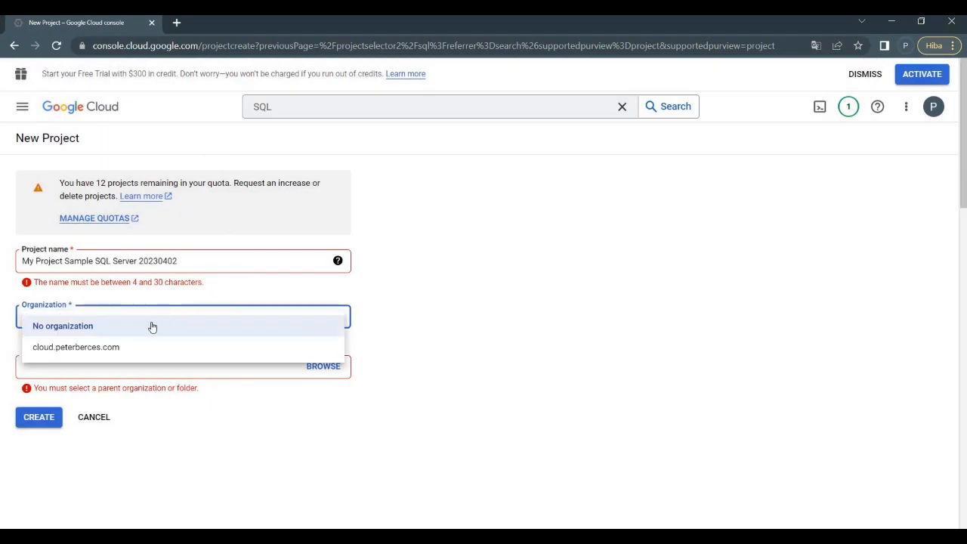
left_click(121, 349)
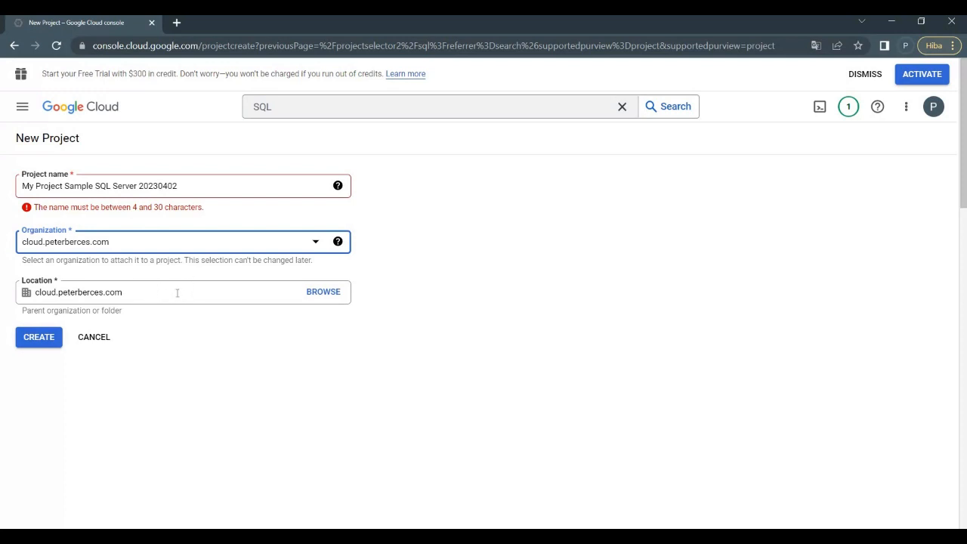
Shorten the project name to Sample SQL Server 20230402 and create the project
left_click(47, 339)
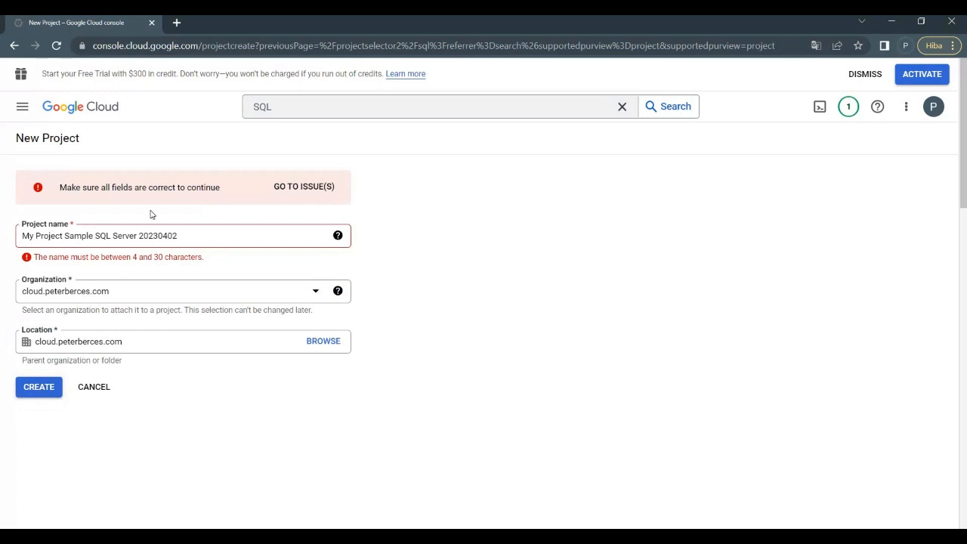
left_click(95, 236)
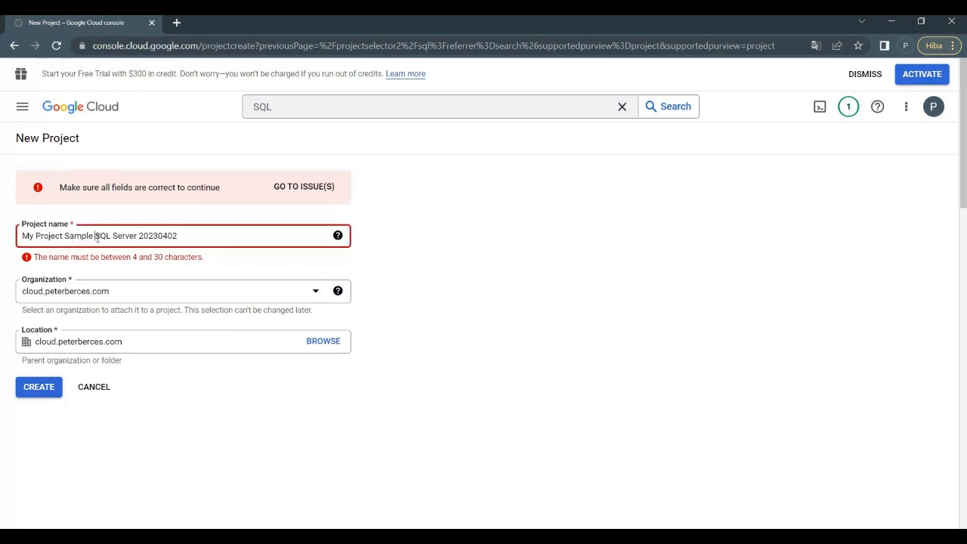
left_click_drag(67, 235, 21, 235)
key("BackSpace")
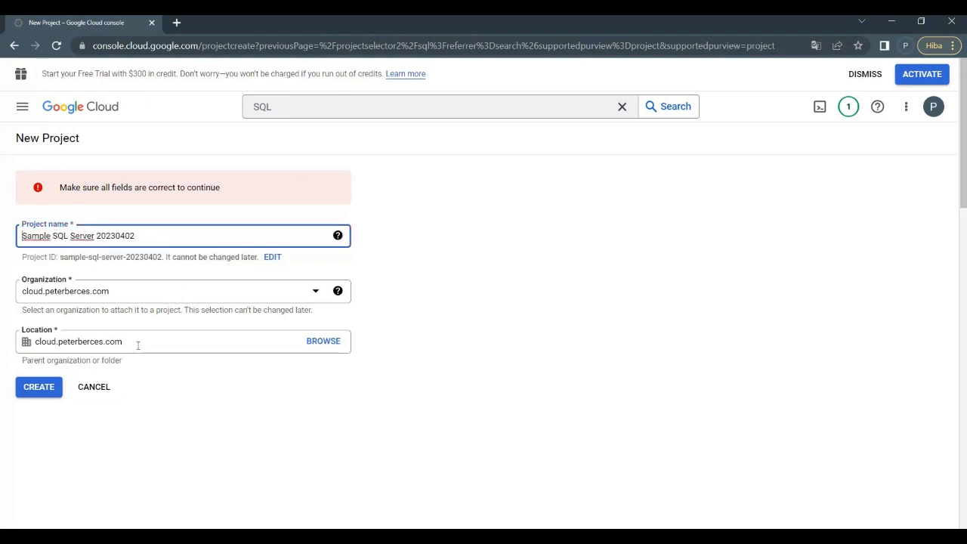
left_click(43, 388)
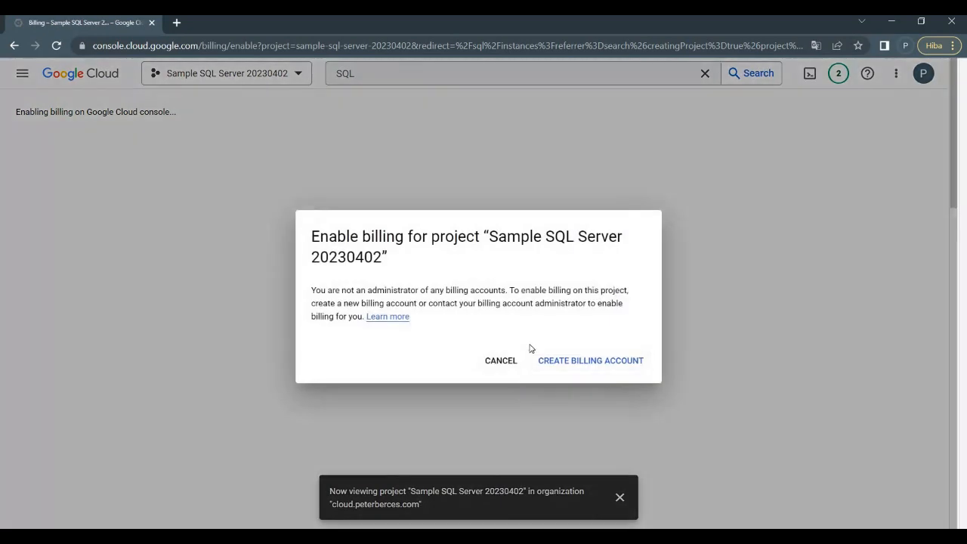
Start creating a billing account for the project and look over the free trial's account information and terms of service form
left_click(591, 363)
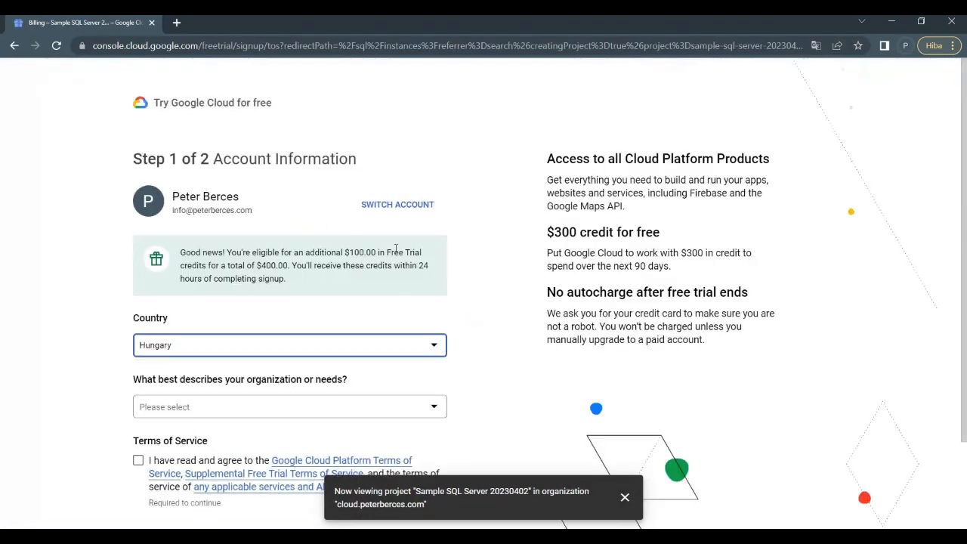
scroll(390, 268, "down", 2)
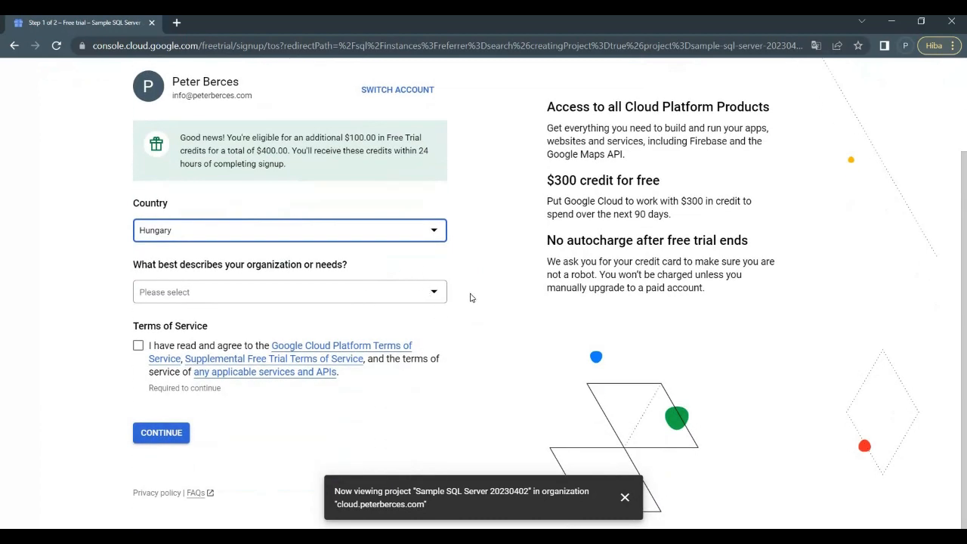
scroll(472, 376, "up", 2)
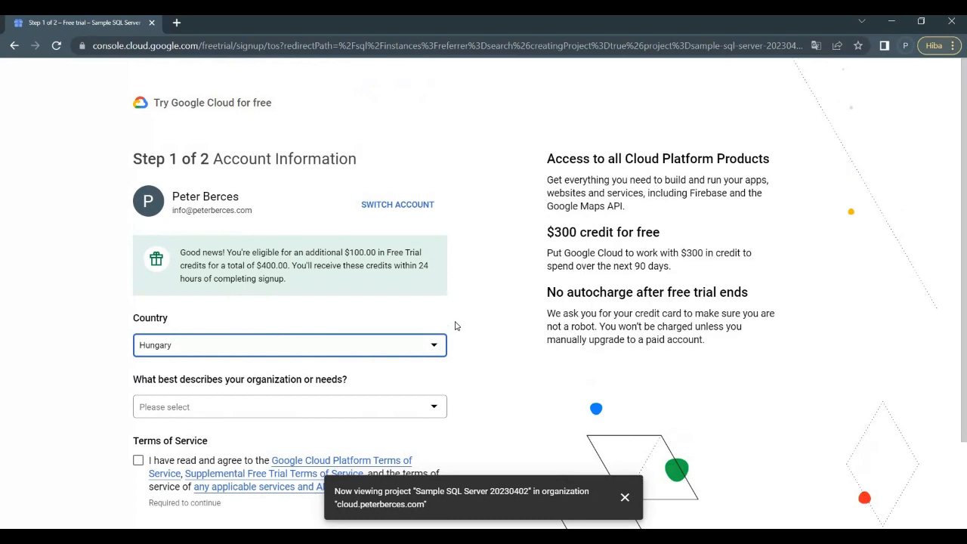
scroll(456, 328, "down", 2)
scroll(458, 330, "up", 2)
scroll(457, 333, "down", 2)
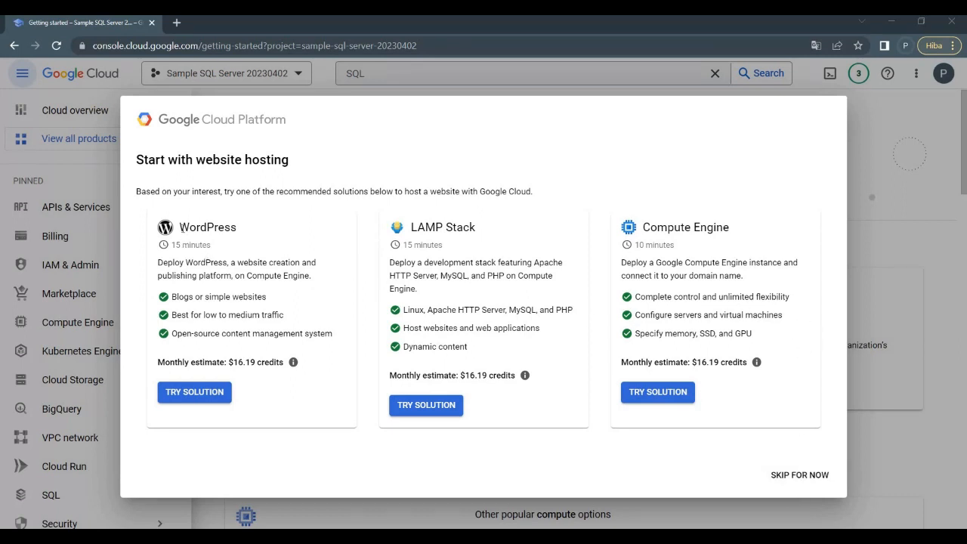
Look over the WordPress solution's monthly estimate and skip the website hosting recommendations
left_click_drag(180, 227, 239, 229)
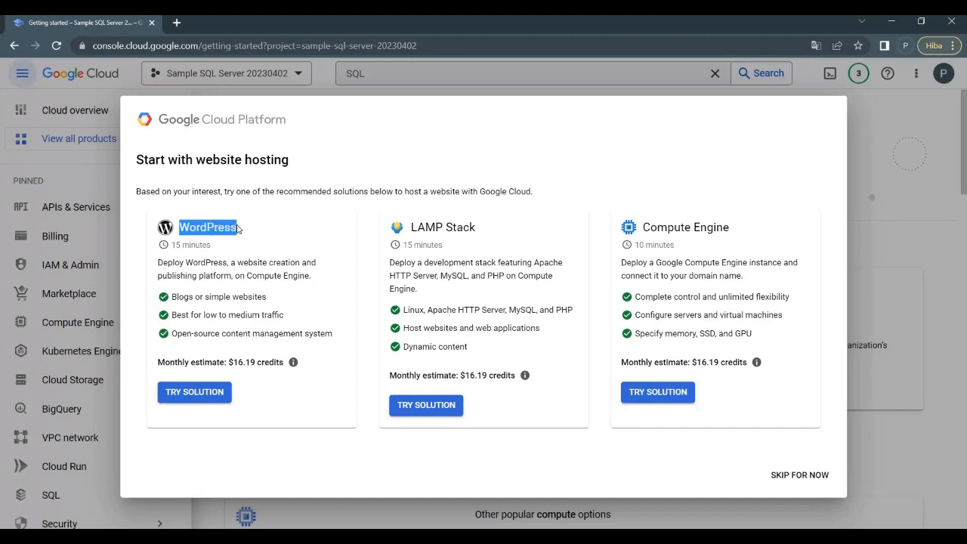
left_click(247, 329)
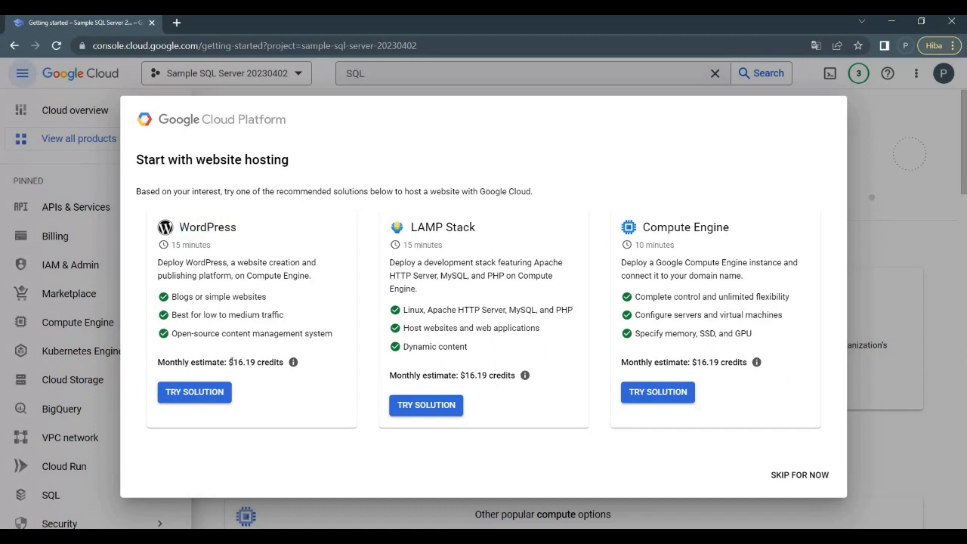
left_click_drag(230, 362, 255, 361)
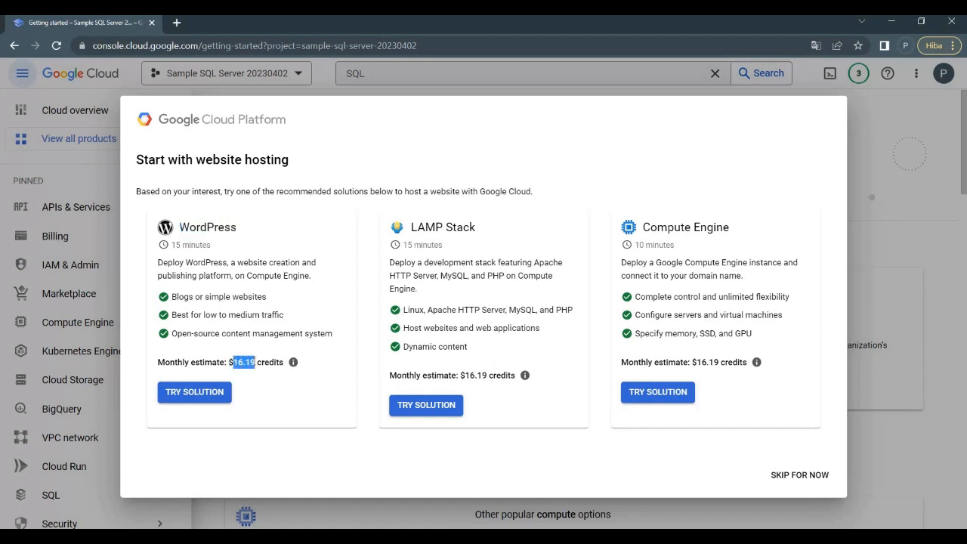
left_click(559, 385)
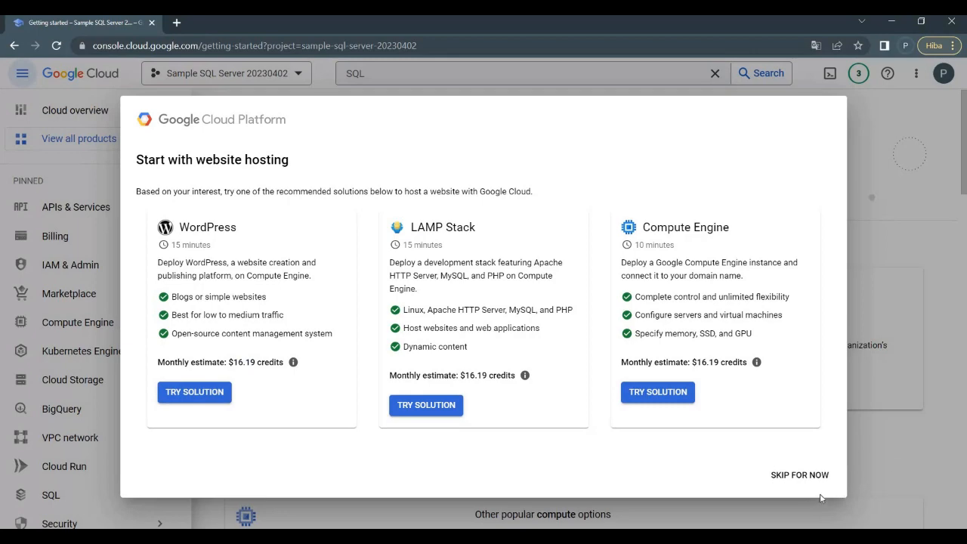
left_click(785, 476)
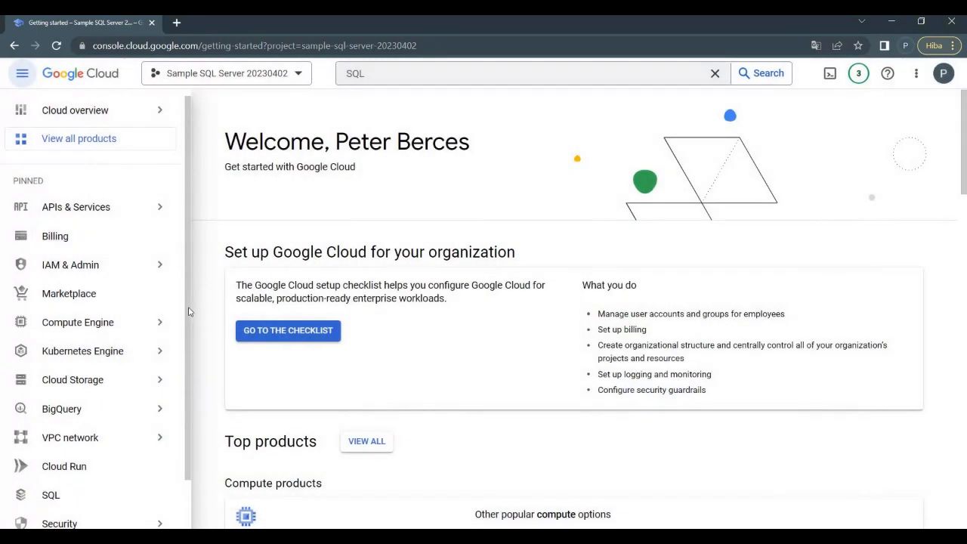
Start a new Cloud SQL instance with the SQL Server engine and enable the Compute Engine API for it
mouse_move(189, 321)
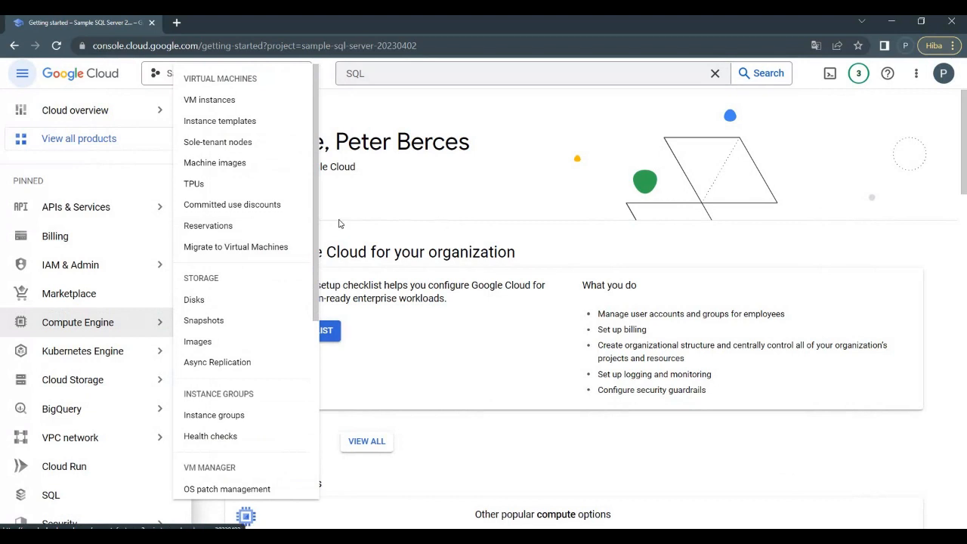
left_click(64, 499)
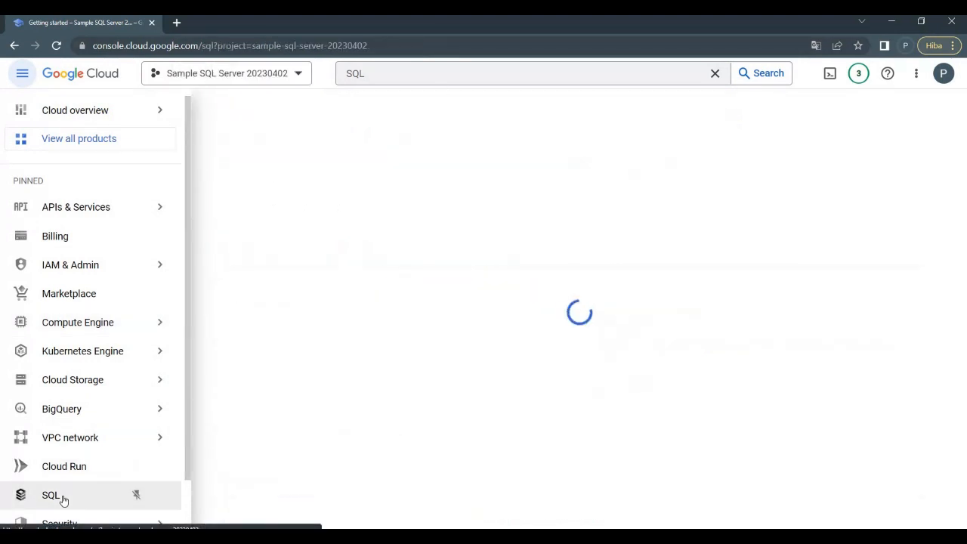
mouse_move(108, 101)
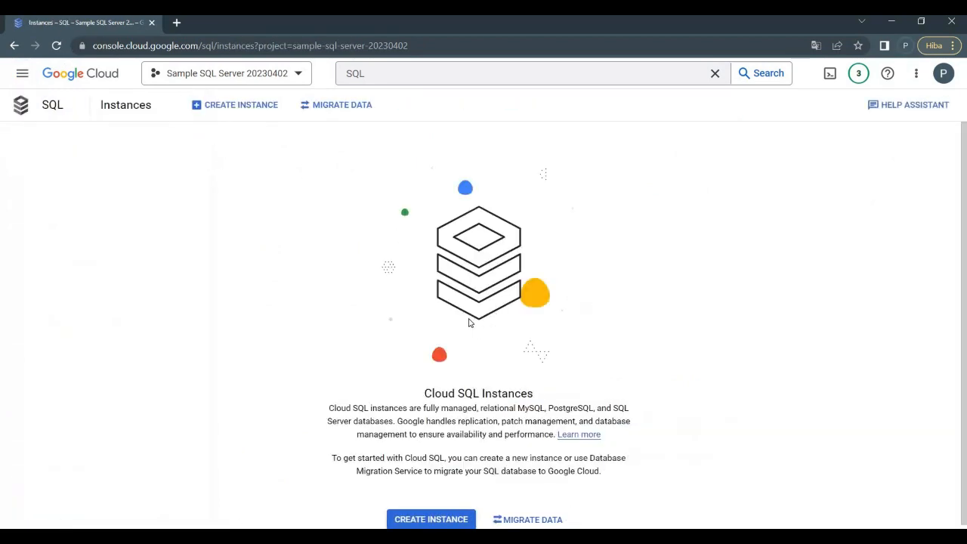
scroll(424, 528, "down", 1)
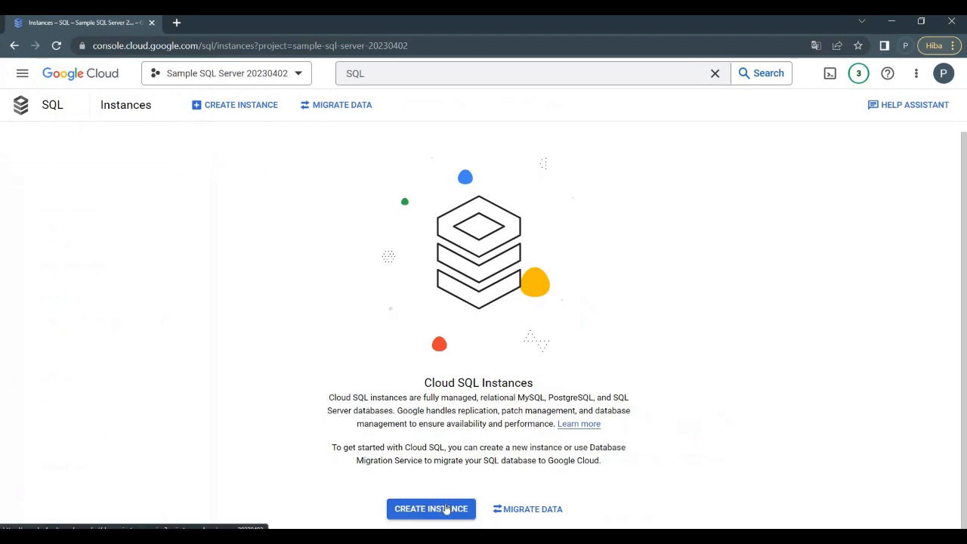
left_click(446, 508)
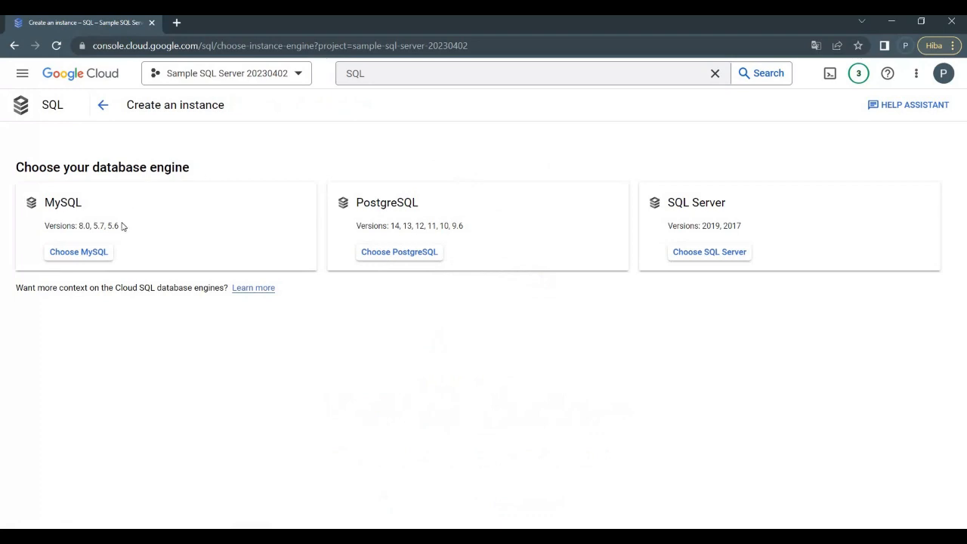
left_click(710, 255)
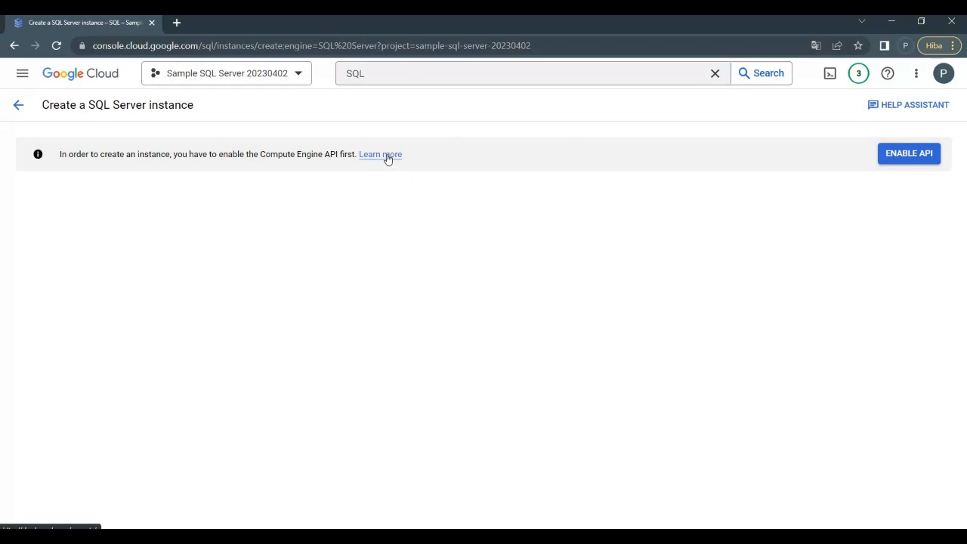
left_click(910, 159)
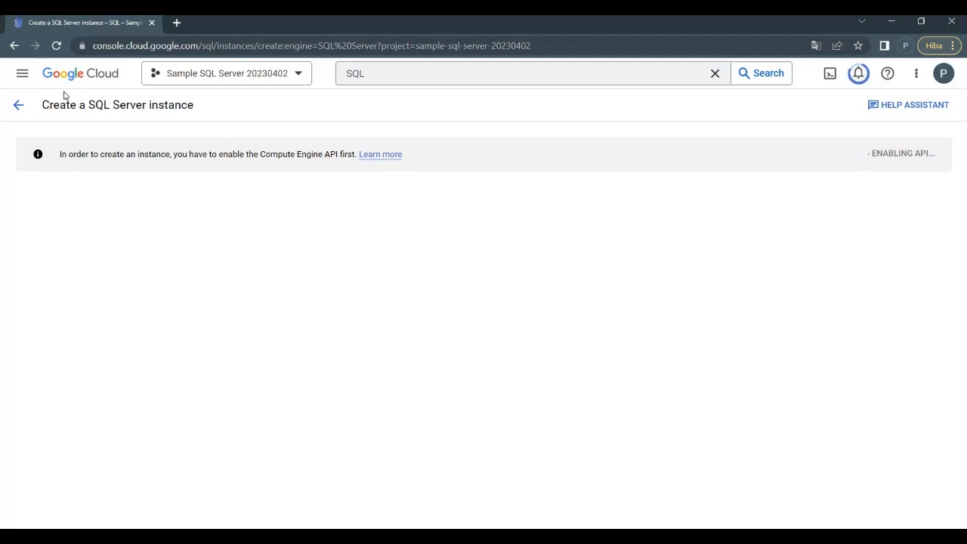
Leave the SQL Server instance creation and open the Cloud SQL service details from the project's enabled APIs and services
left_click(19, 105)
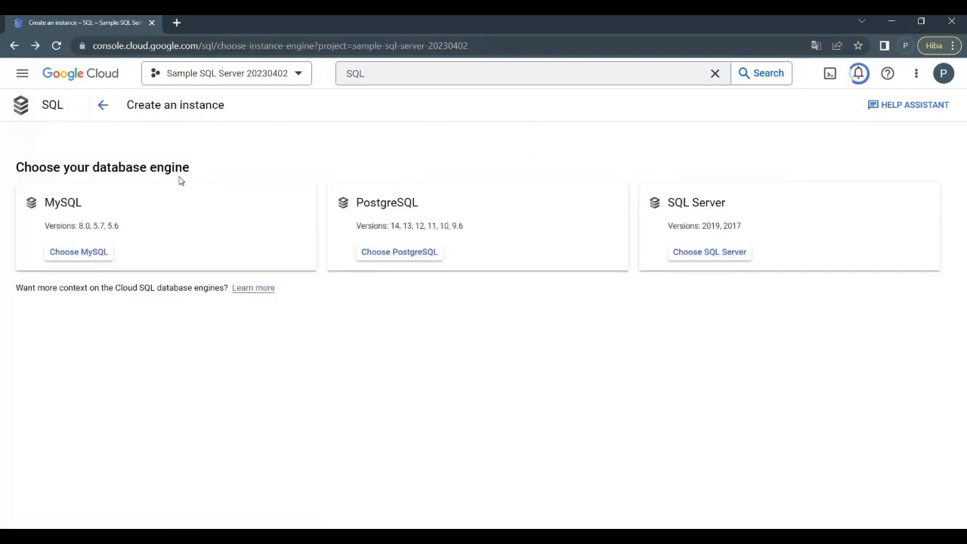
left_click(66, 80)
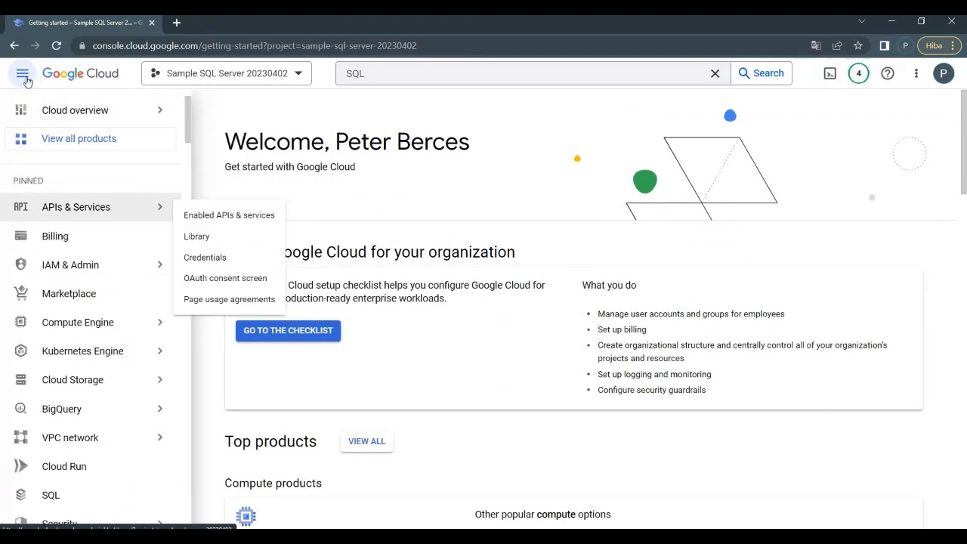
mouse_move(143, 325)
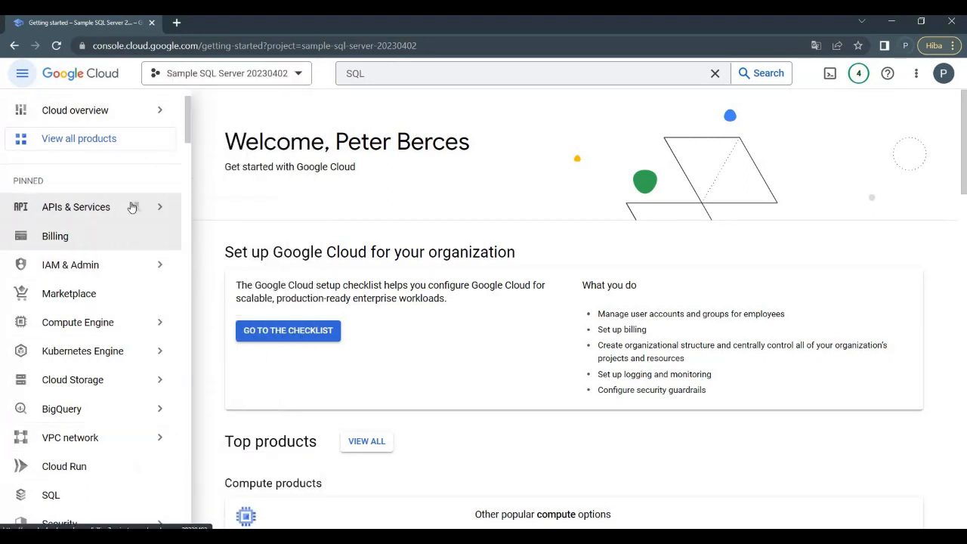
mouse_move(132, 214)
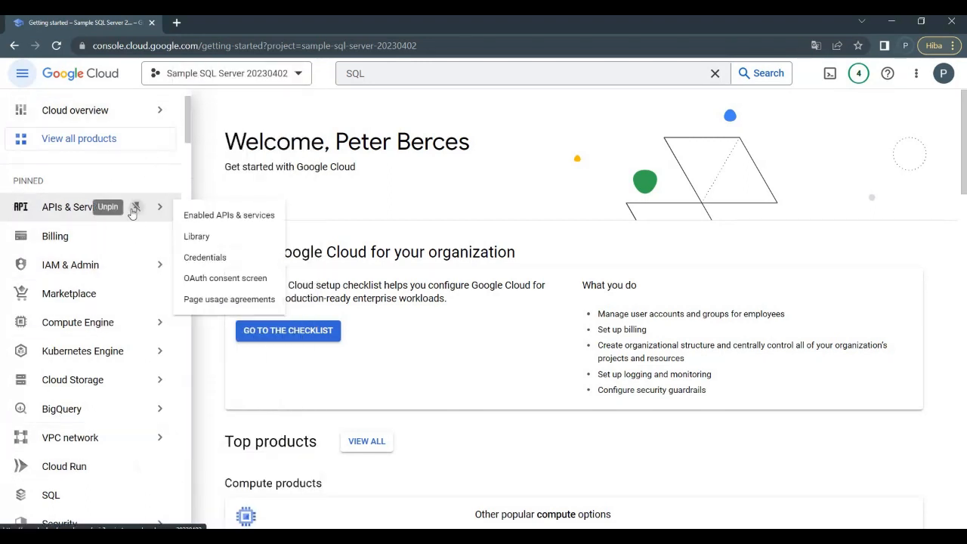
left_click(231, 216)
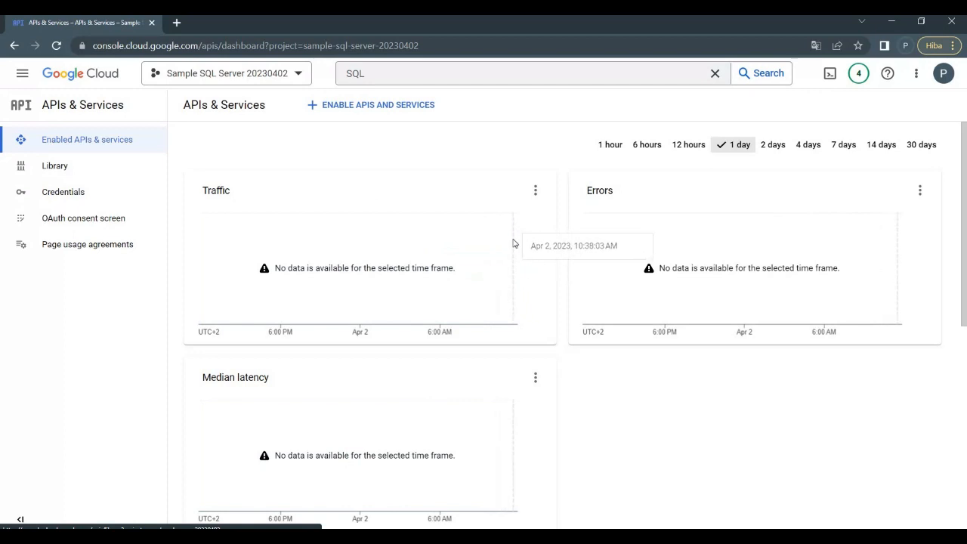
scroll(513, 244, "down", 5)
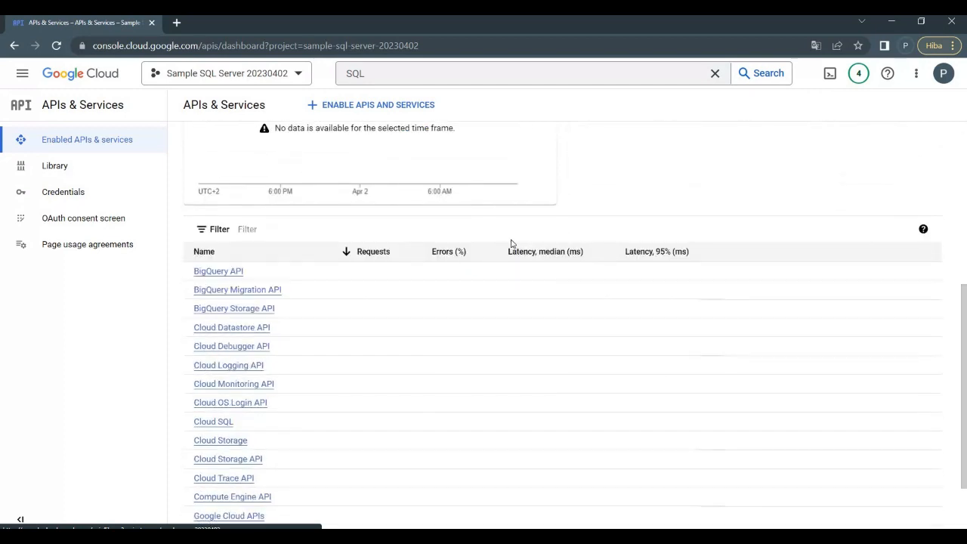
scroll(510, 243, "down", 2)
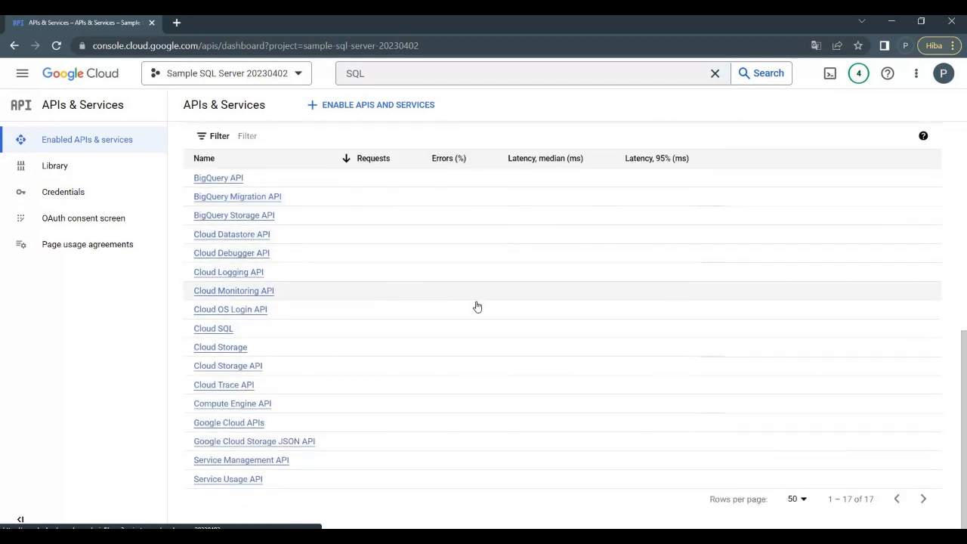
left_click(213, 328)
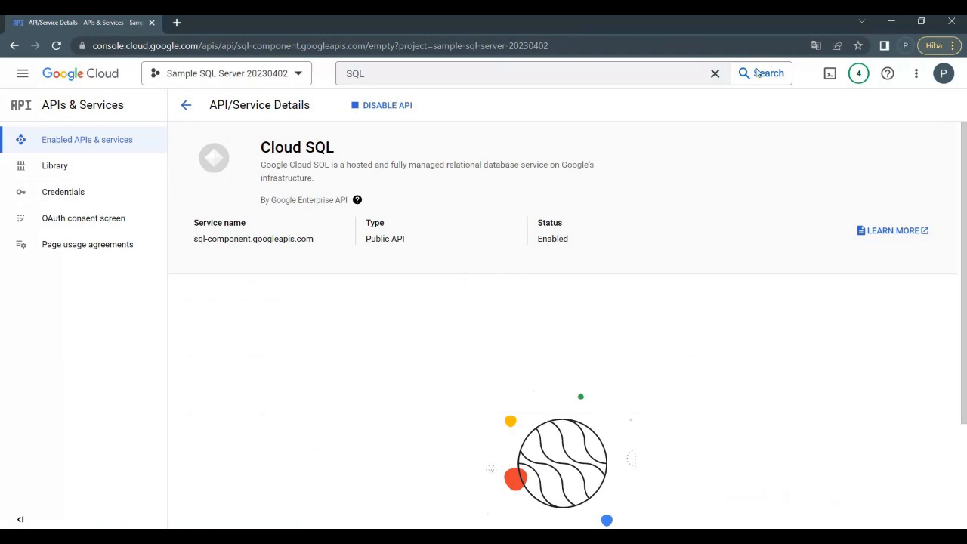
Check the recent notifications, open the project dashboard and select the Sample SQL Server 20230402 project
left_click(861, 73)
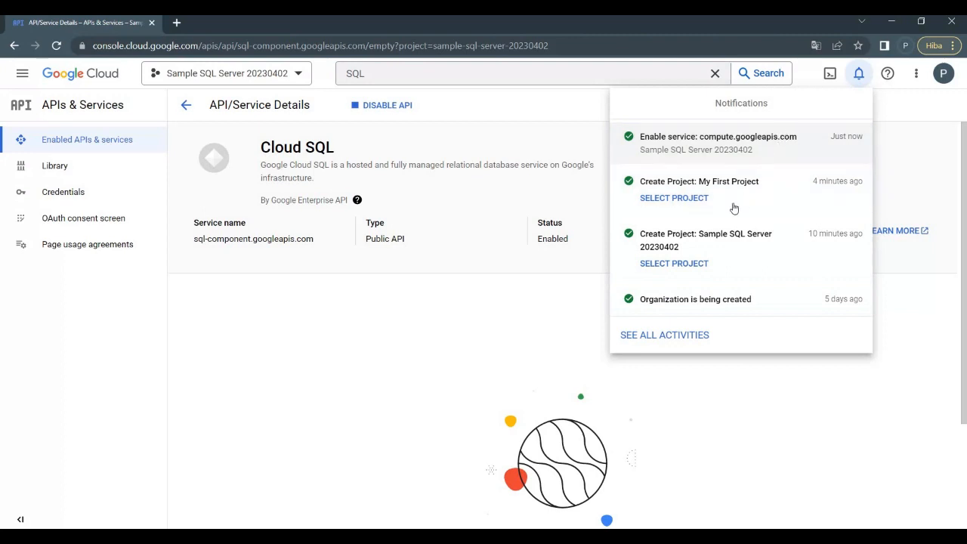
left_click(689, 202)
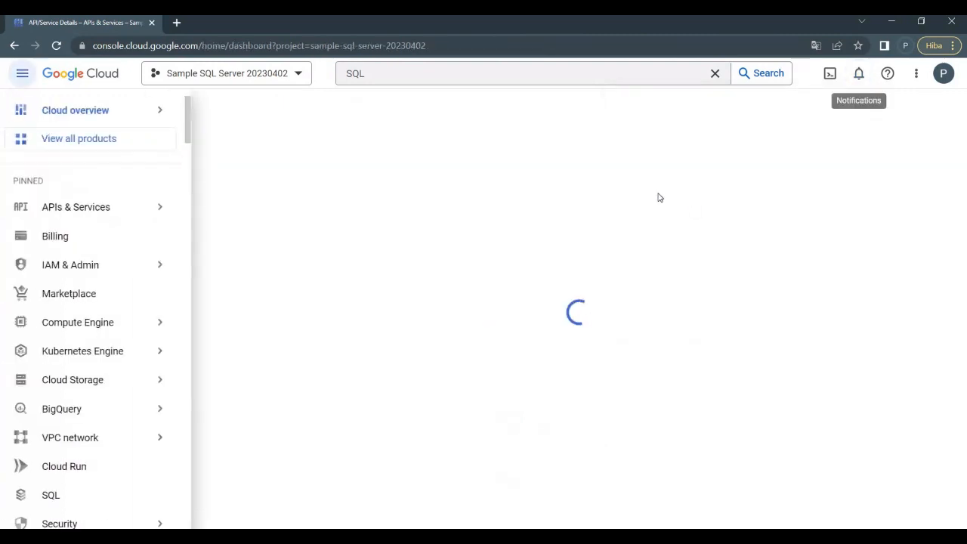
left_click(296, 73)
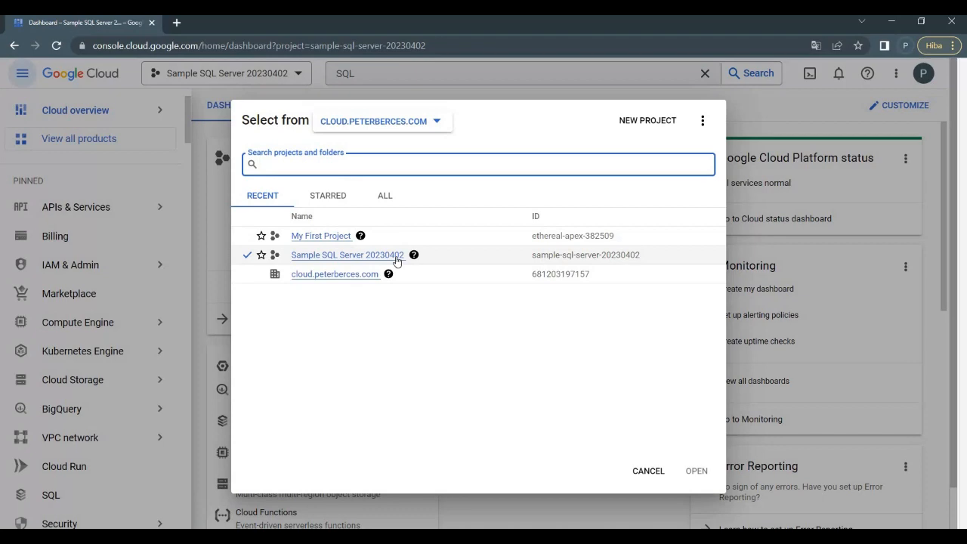
left_click(395, 257)
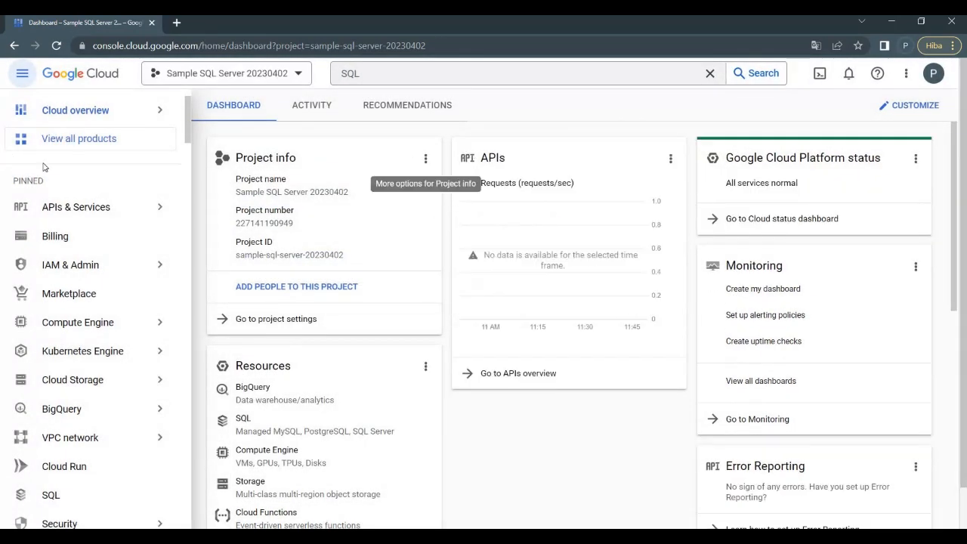
Start creating a new Cloud SQL instance with the SQL Server engine, retrying the page load if needed
left_click(68, 498)
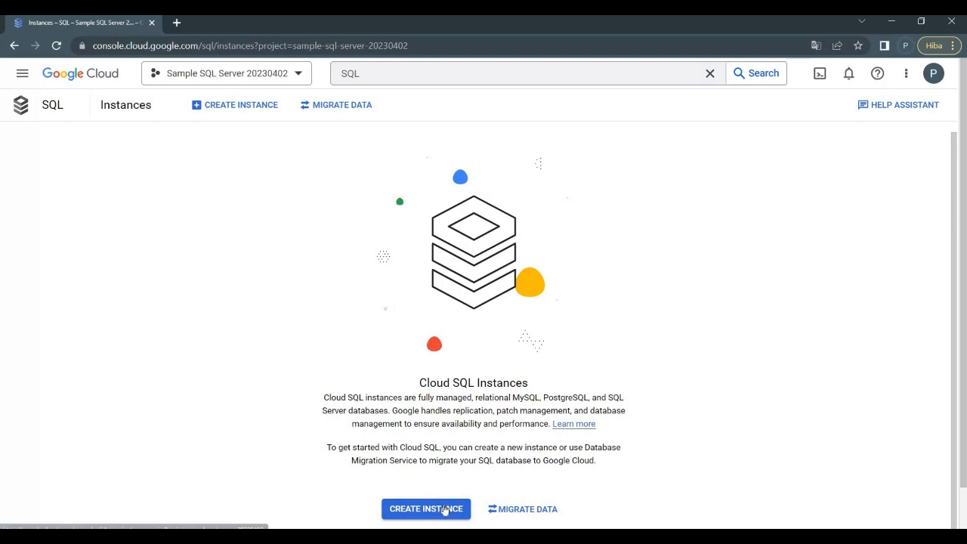
left_click(445, 510)
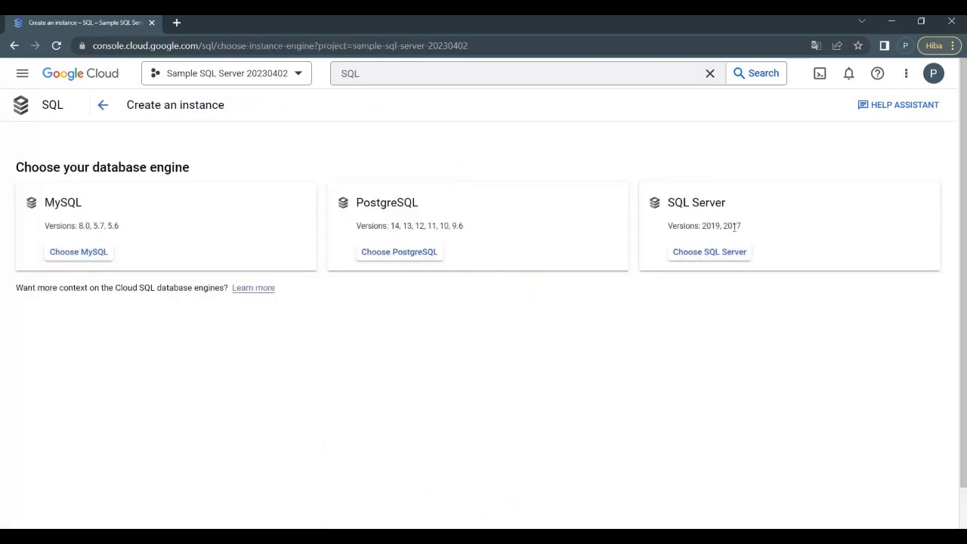
left_click(726, 254)
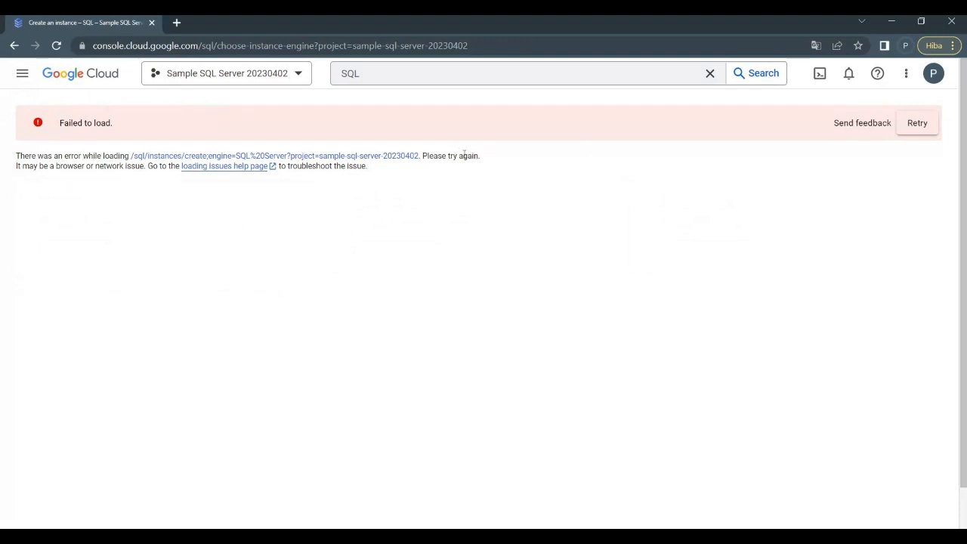
left_click(917, 122)
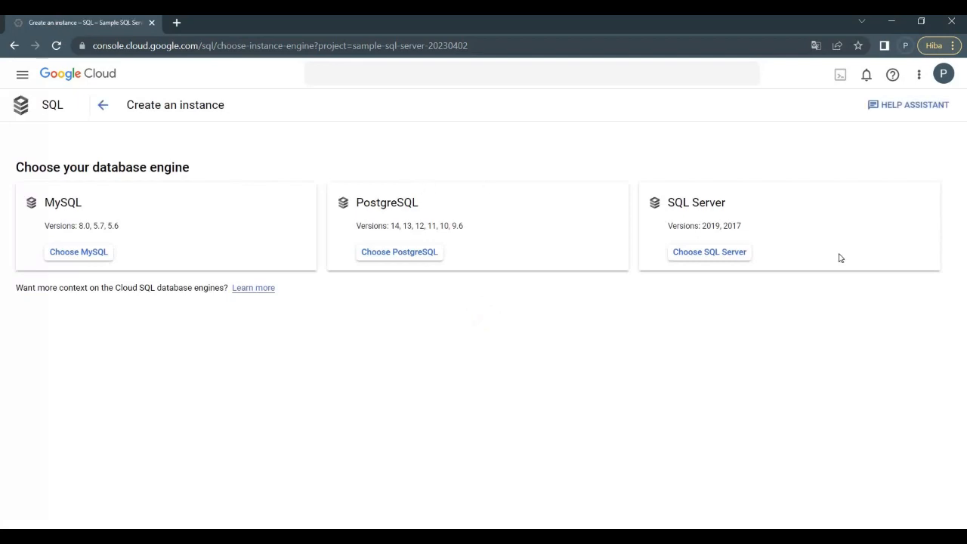
left_click(716, 254)
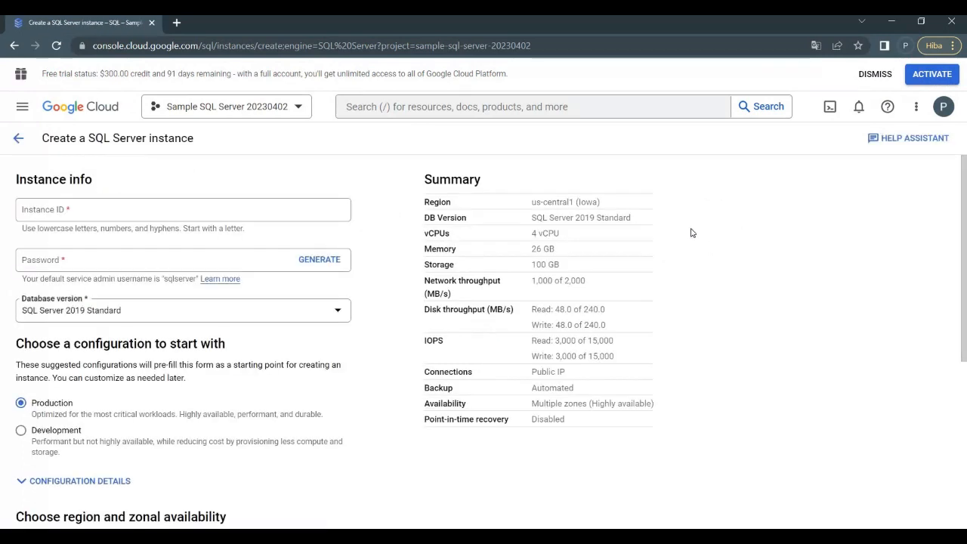
Enter Sample-SQL-Server-1 as the instance ID and fill in the default admin password
left_click(142, 208)
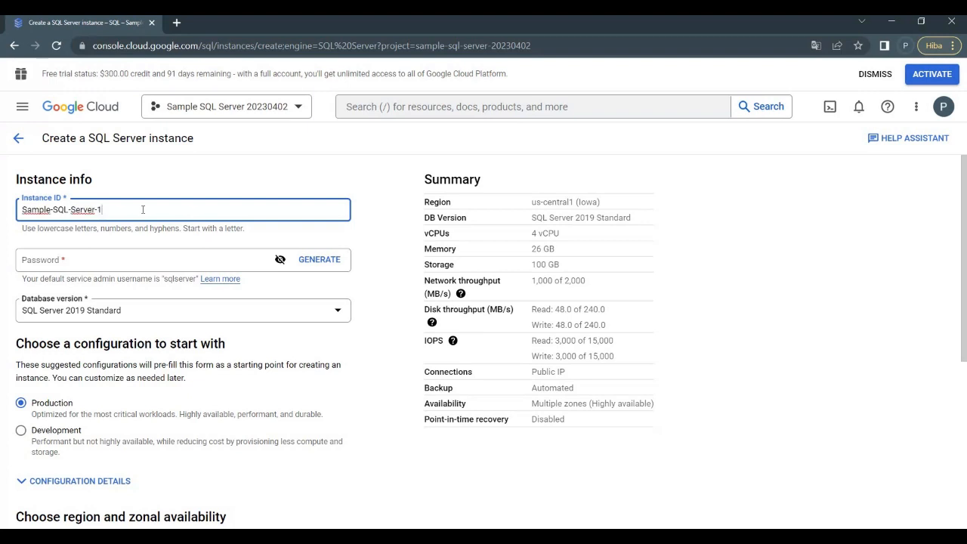
left_click(134, 259)
type("••")
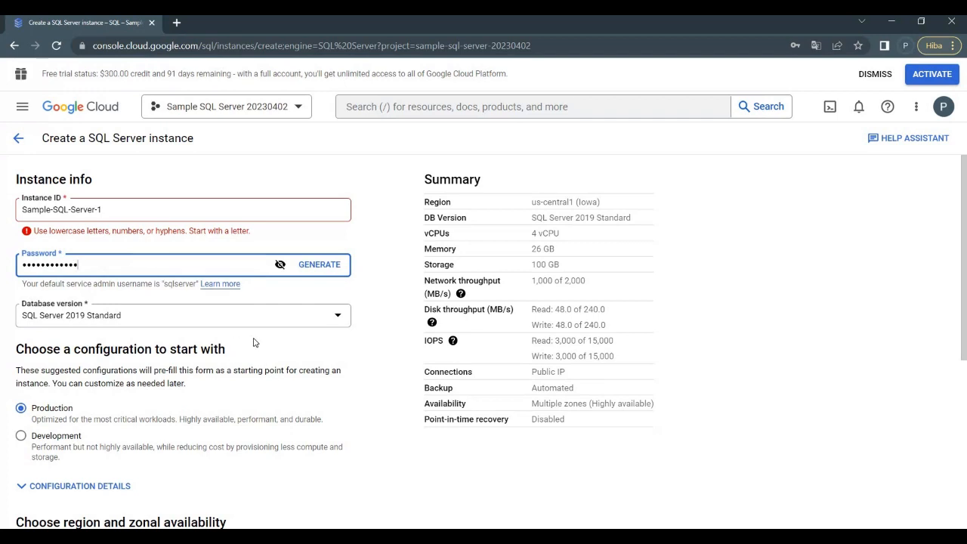
Set the database version to SQL Server 2019 Express and apply the Development configuration
scroll(254, 342, "down", 1)
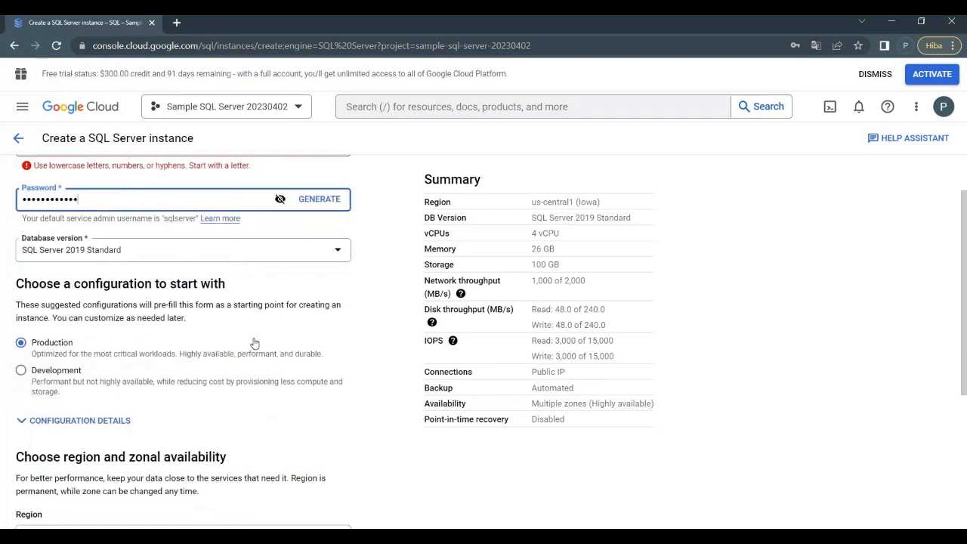
left_click(152, 262)
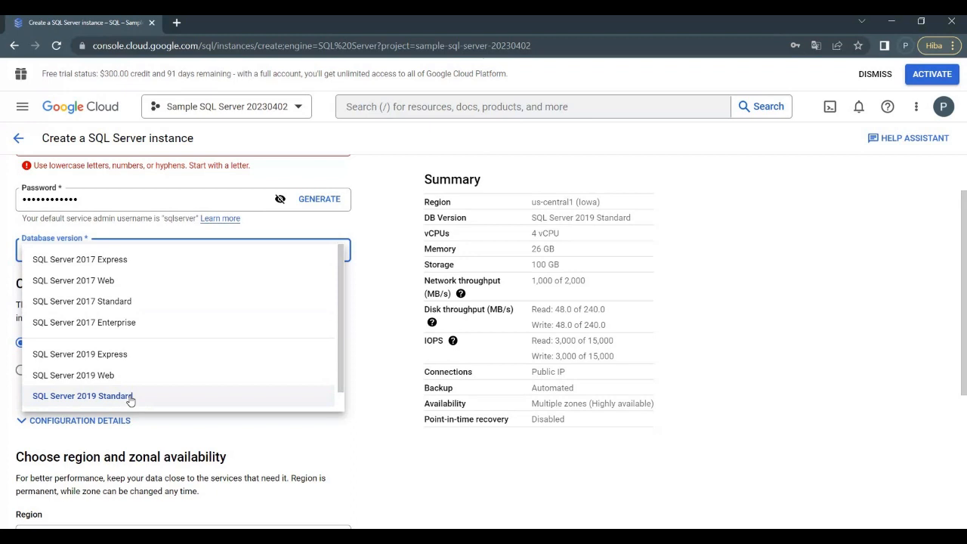
left_click(129, 355)
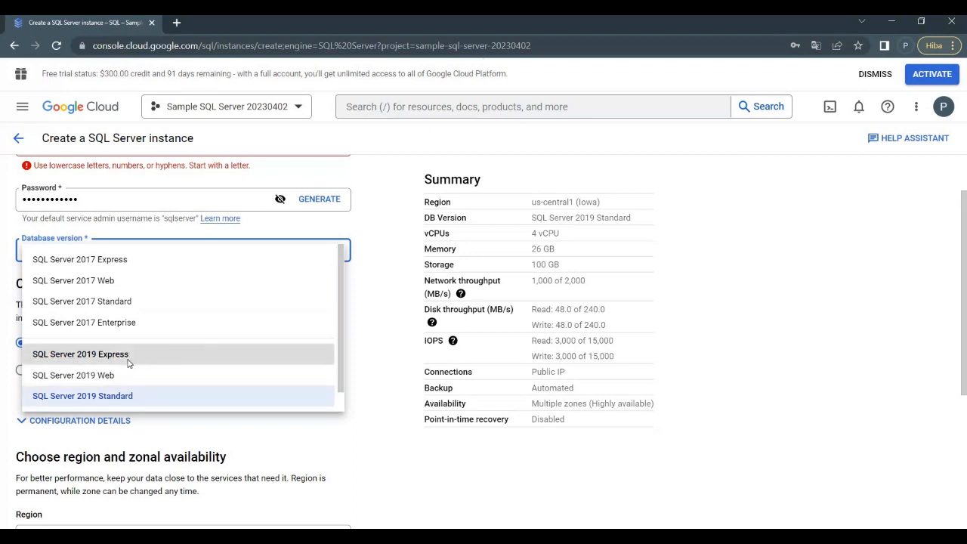
scroll(130, 359, "down", 2)
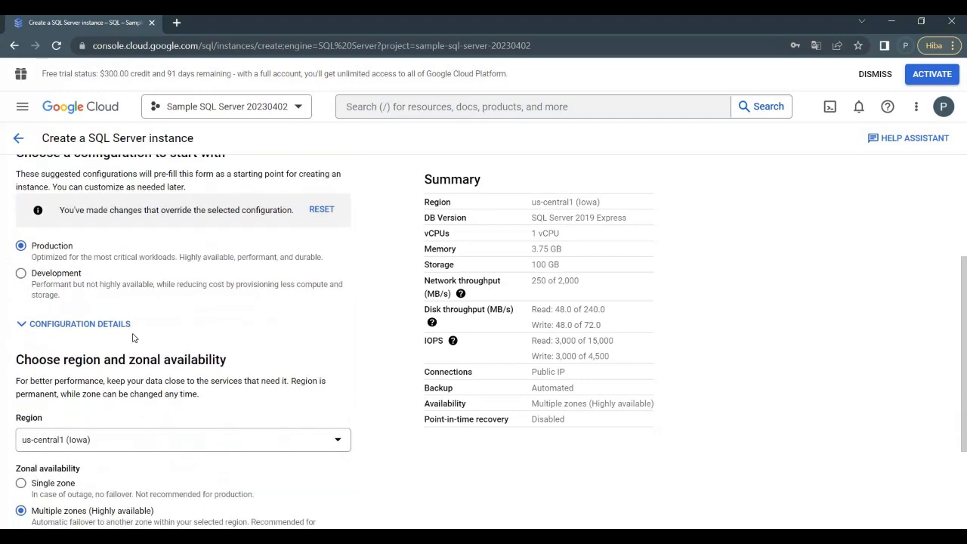
left_click(21, 274)
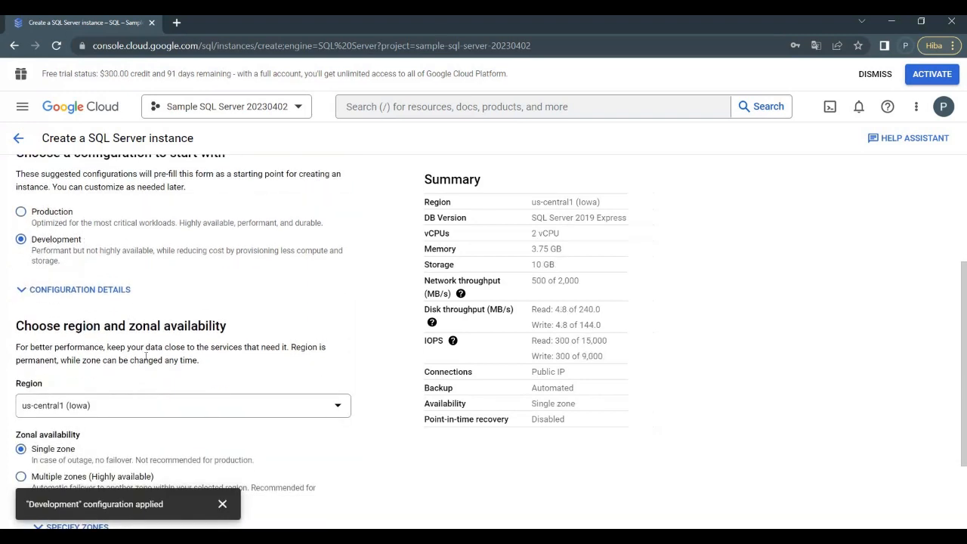
Browse the available regions and set the instance's region to europe-central2 (Warsaw)
scroll(146, 356, "down", 2)
left_click(163, 285)
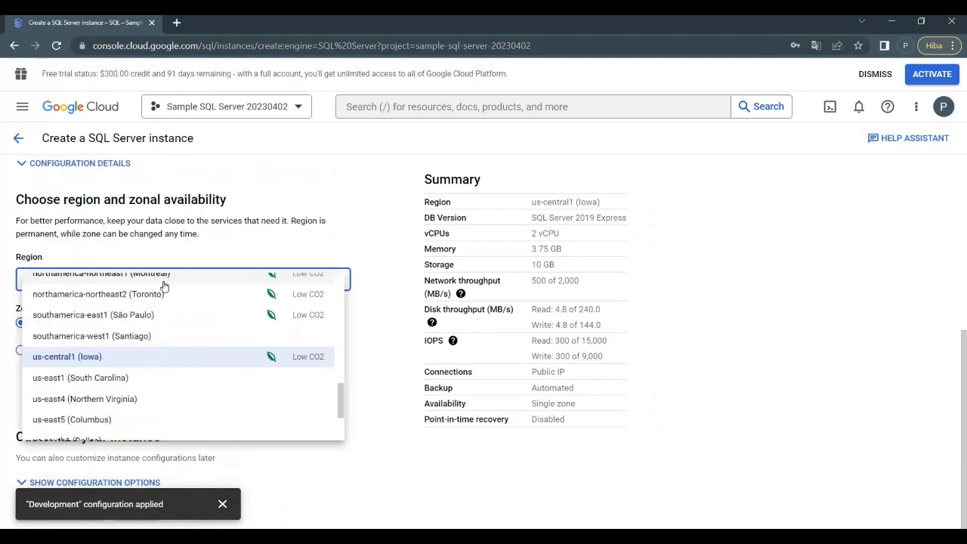
scroll(147, 338, "down", 1)
scroll(146, 338, "down", 1)
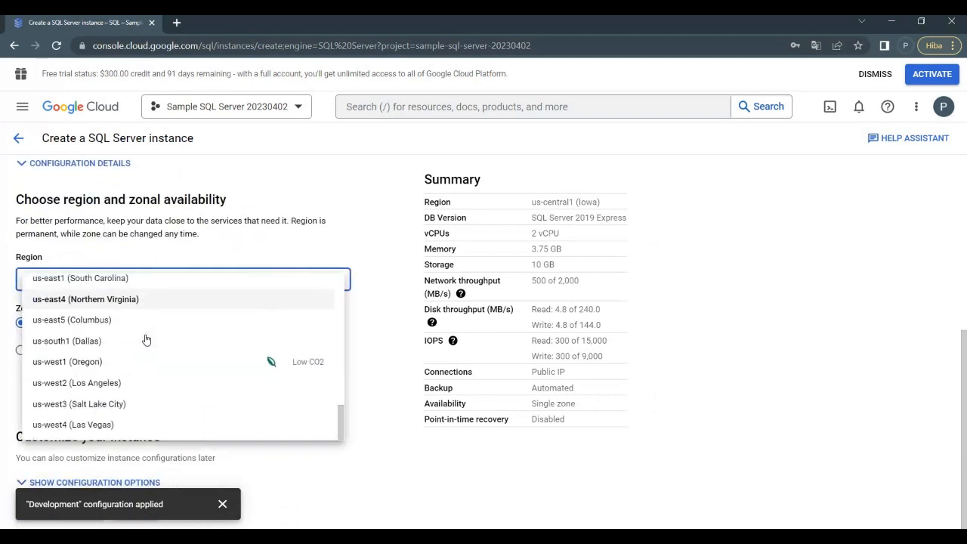
scroll(147, 339, "up", 2)
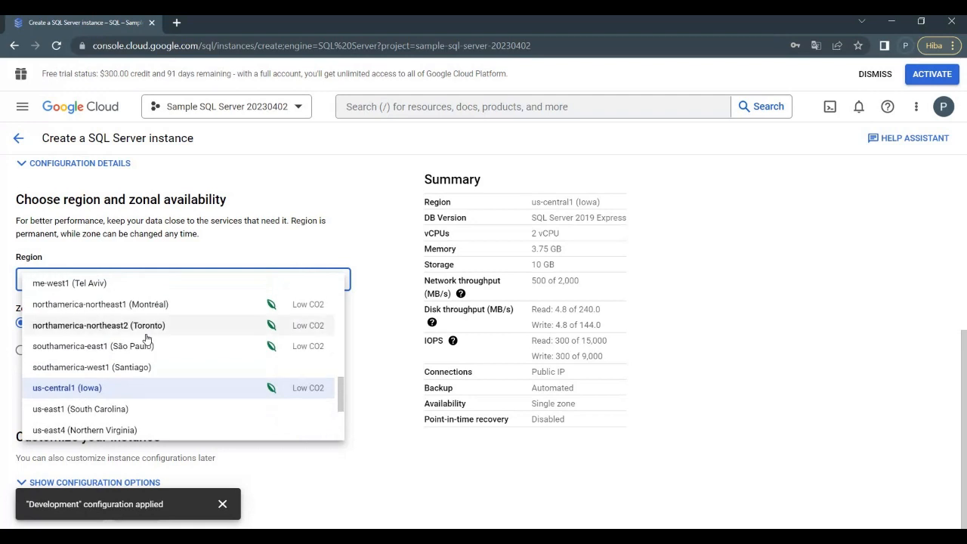
scroll(147, 339, "up", 2)
scroll(147, 339, "up", 2)
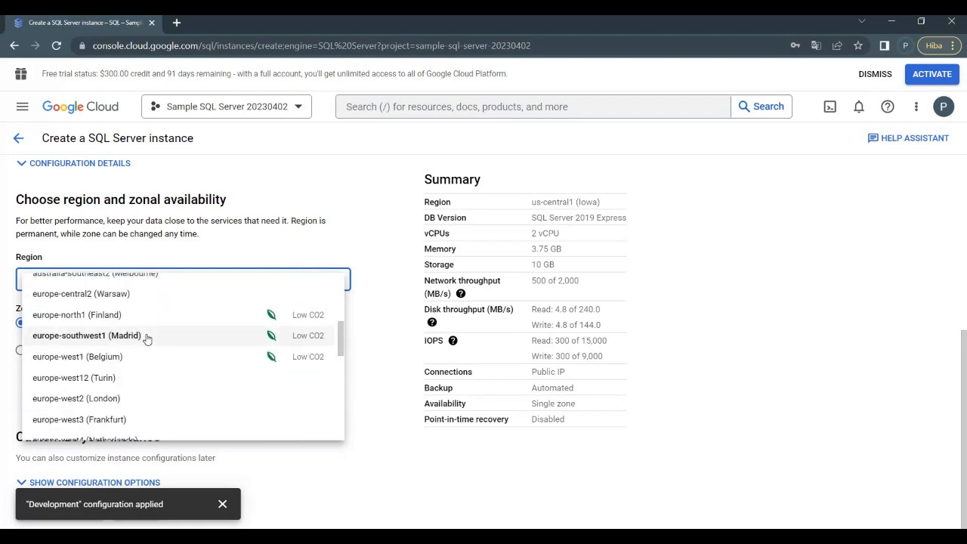
scroll(147, 339, "down", 2)
scroll(146, 339, "up", 3)
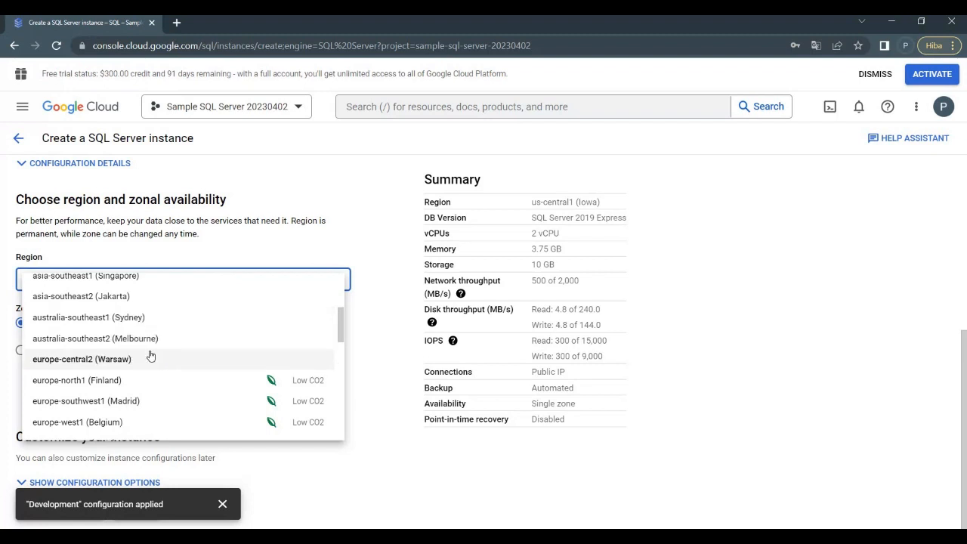
scroll(150, 356, "down", 5)
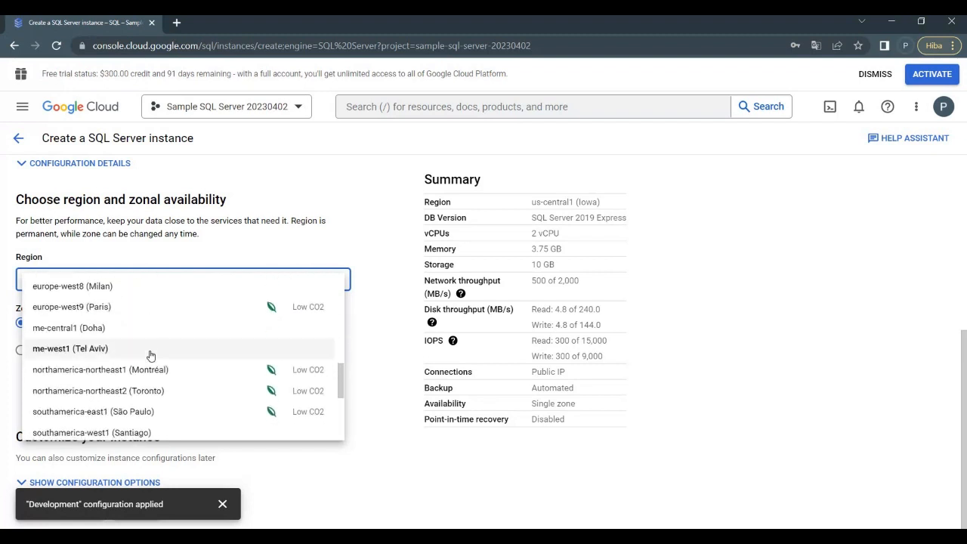
scroll(150, 355, "down", 1)
scroll(150, 355, "up", 6)
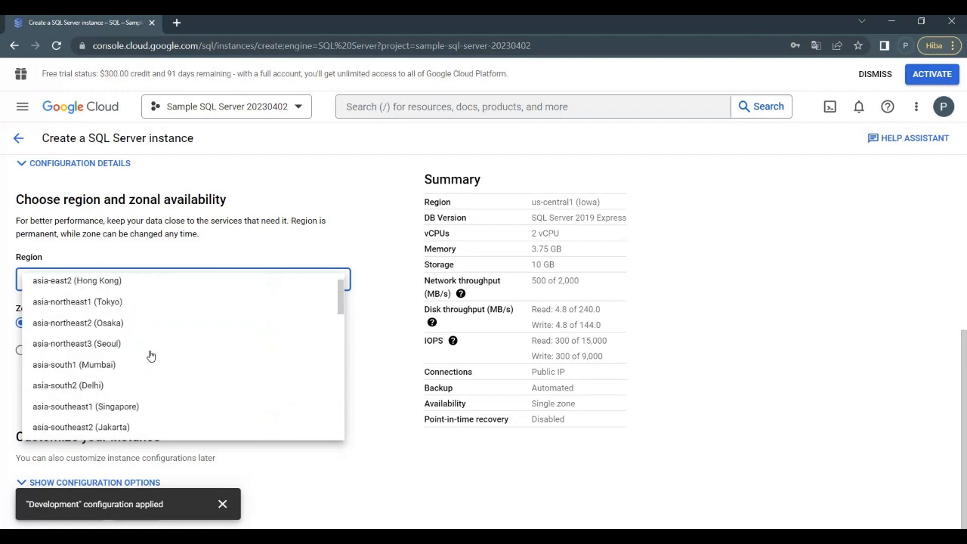
scroll(150, 355, "up", 1)
scroll(150, 356, "down", 4)
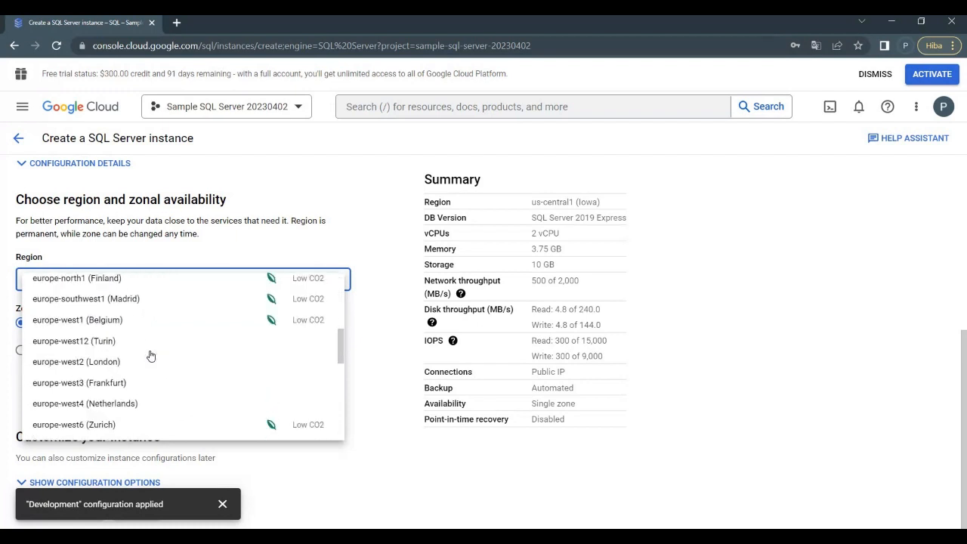
scroll(153, 352, "up", 1)
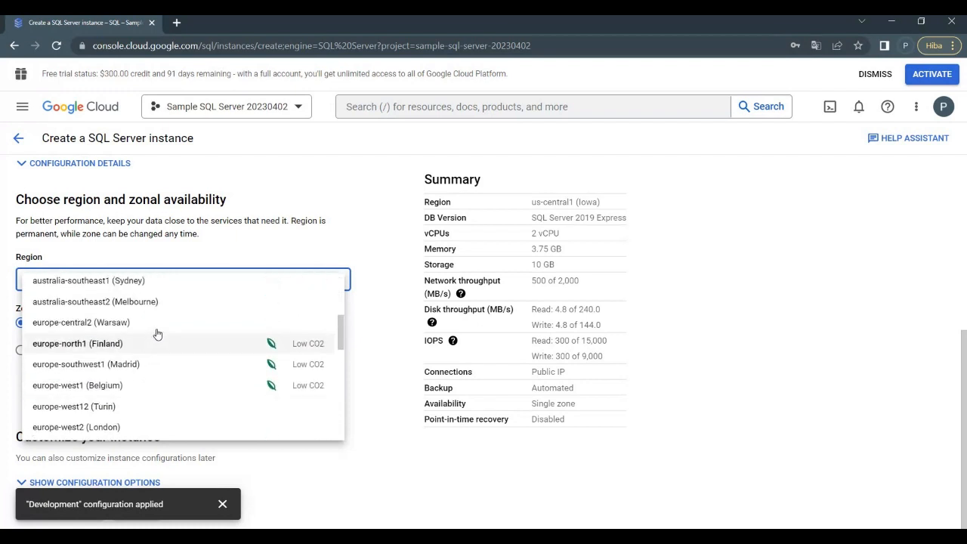
left_click(158, 325)
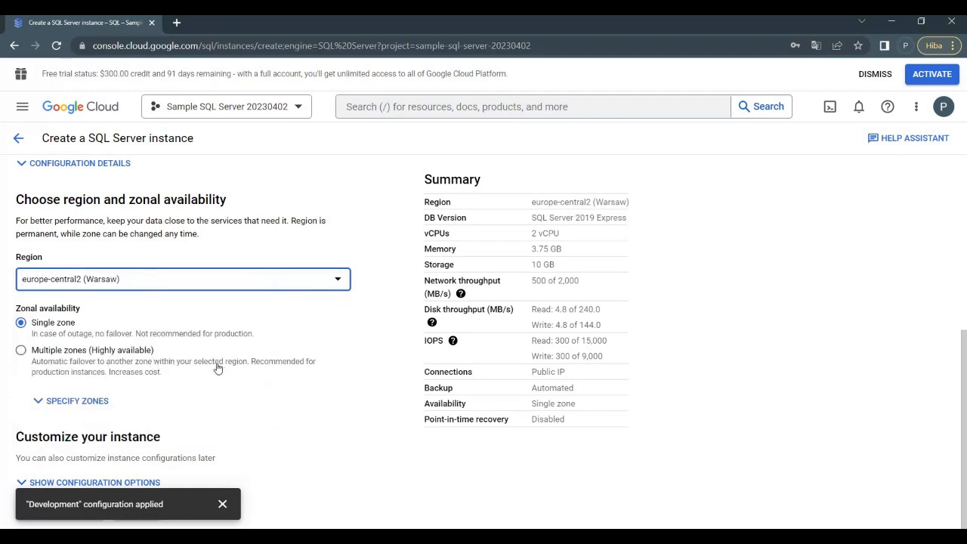
left_click(355, 387)
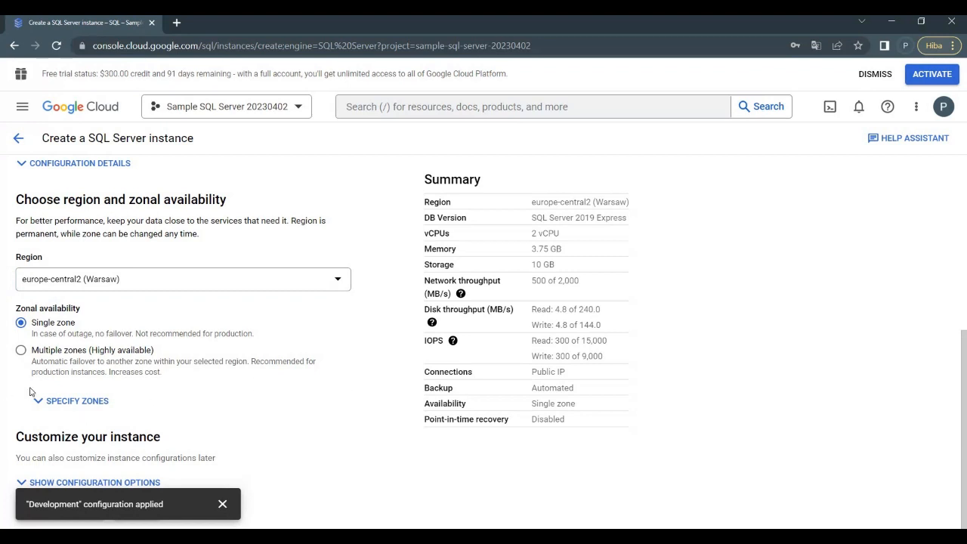
Look over the primary zone choices for the single-zone instance and collapse the zone settings
left_click(68, 400)
scroll(301, 414, "down", 1)
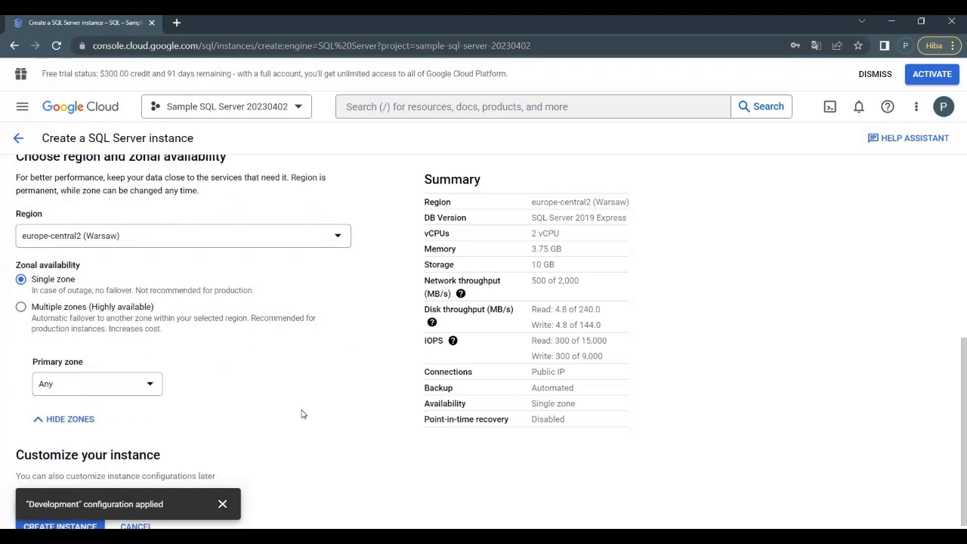
left_click(149, 367)
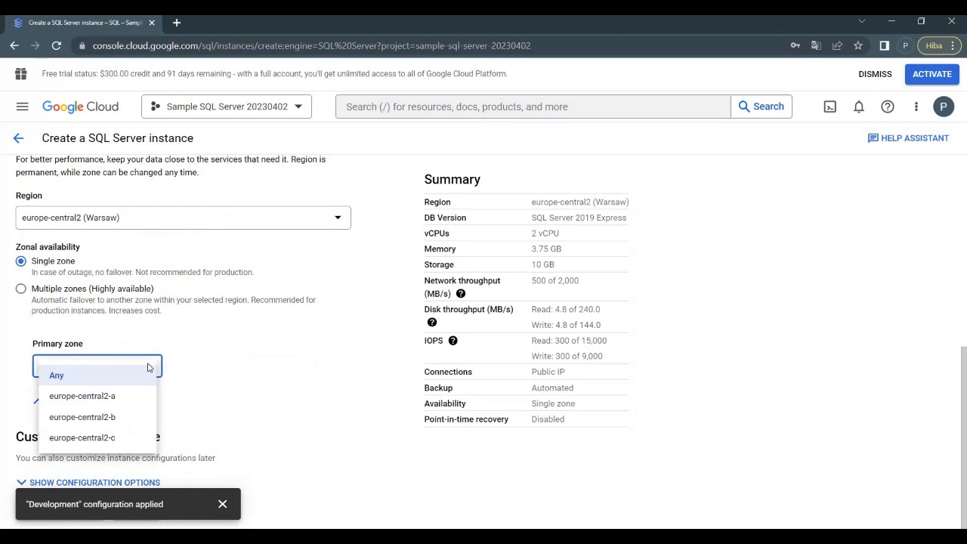
left_click(149, 369)
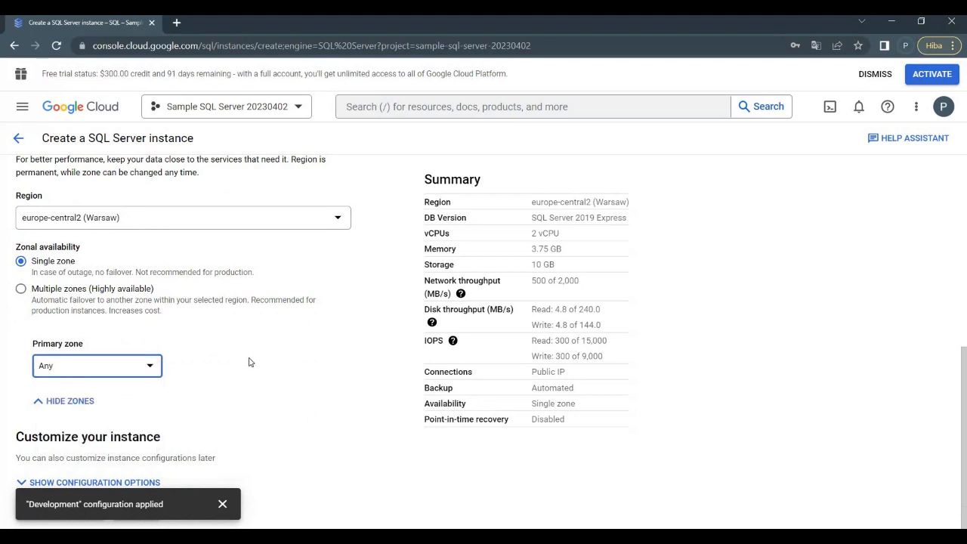
left_click(67, 401)
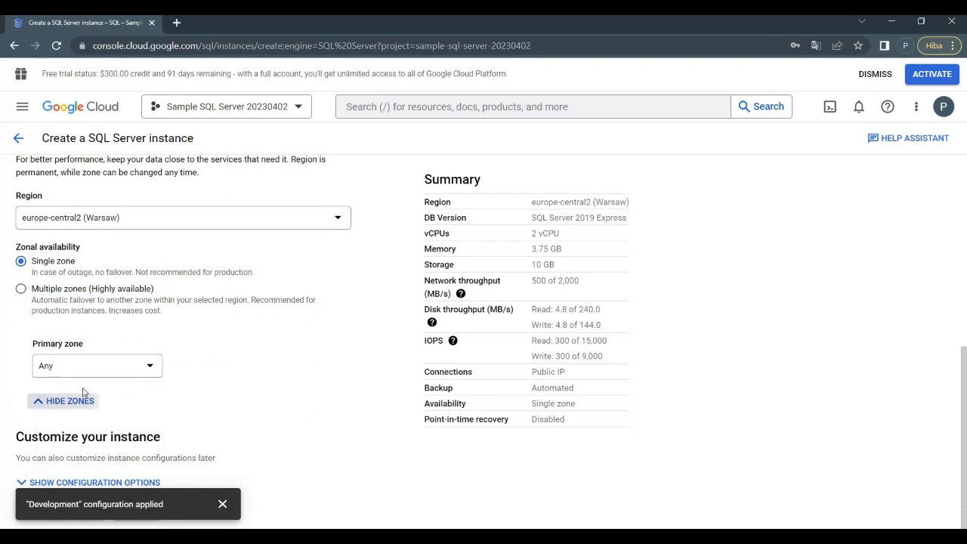
Show the instance's configuration options and expand the Connections settings to the authorized networks
left_click(222, 505)
left_click(32, 482)
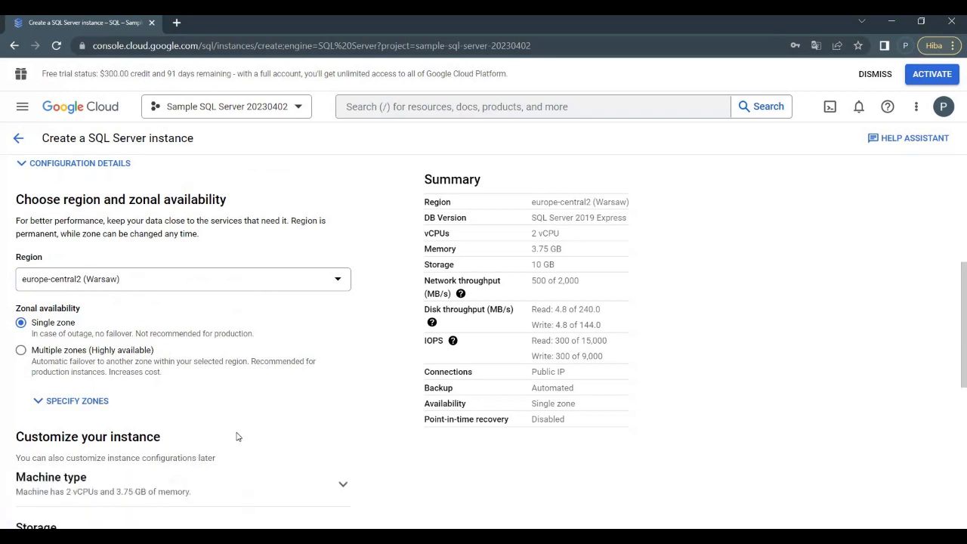
scroll(236, 436, "down", 4)
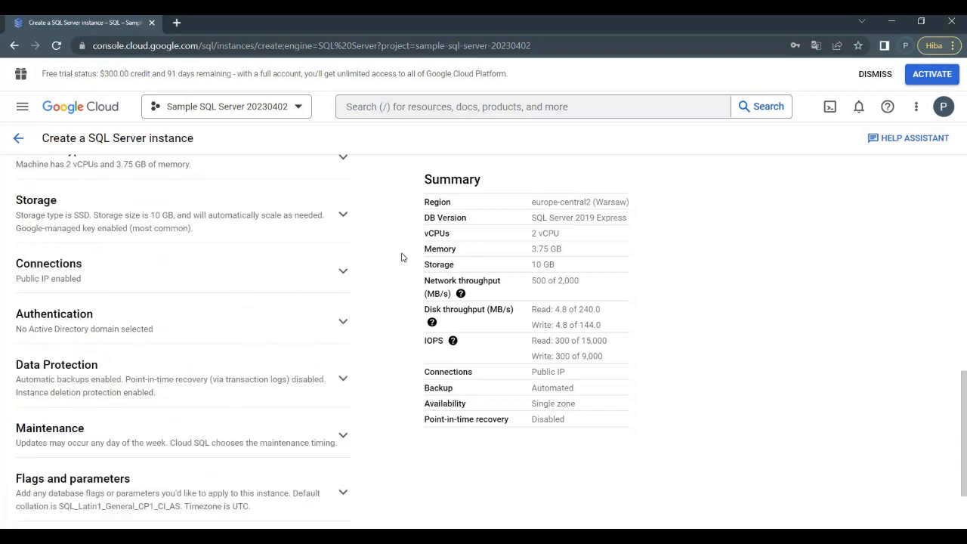
left_click(342, 272)
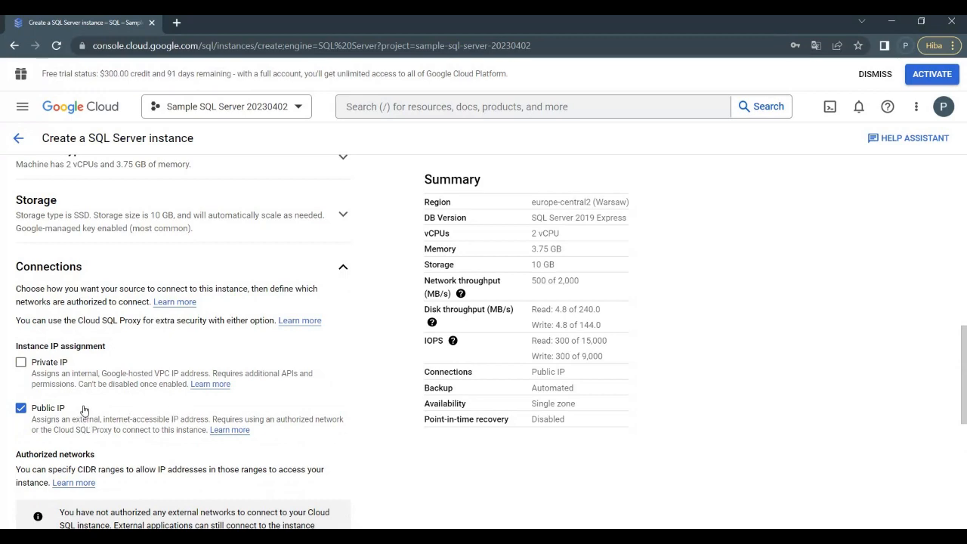
scroll(84, 410, "down", 3)
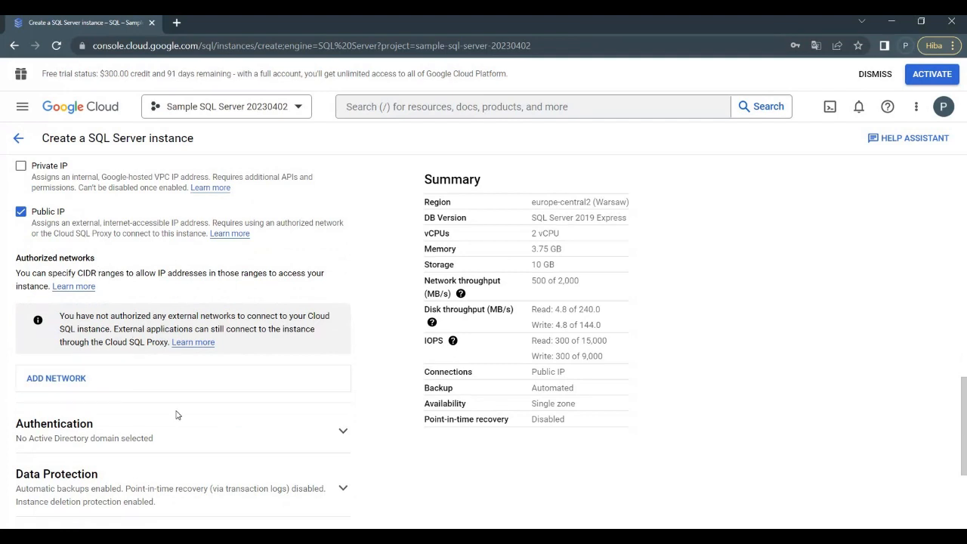
Expand the Authentication settings and look over the option for joining an Active Directory domain
scroll(249, 330, "down", 2)
left_click(252, 308)
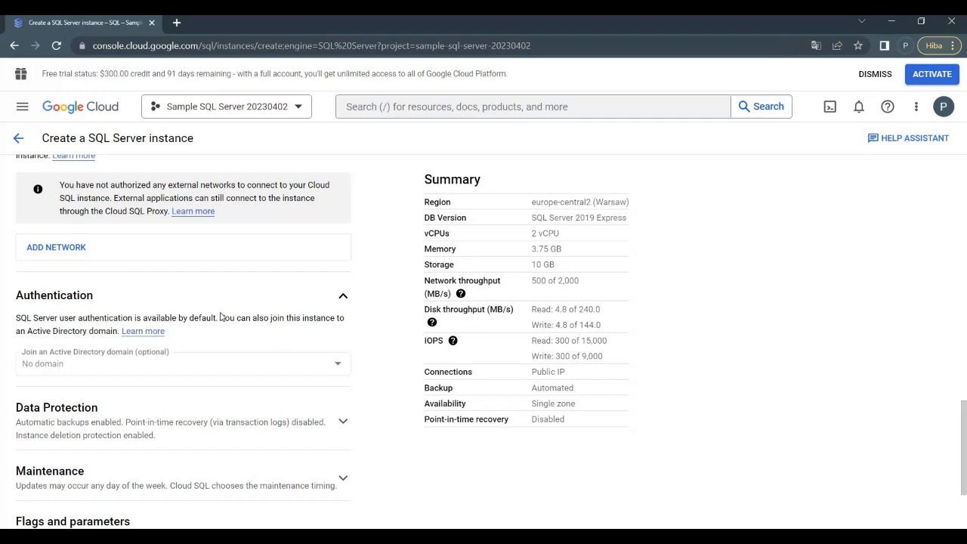
scroll(257, 346, "down", 3)
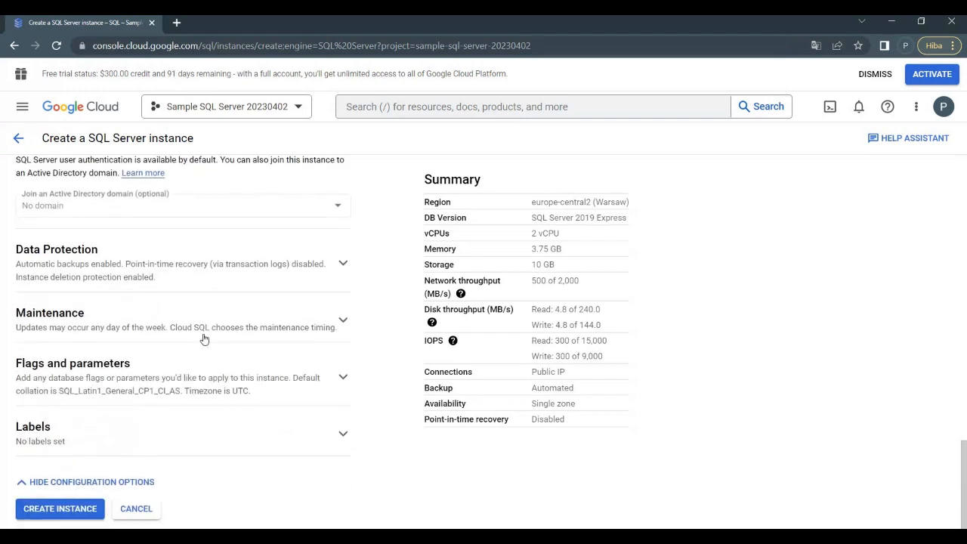
Expand the Data Protection settings and set the automated backup window to 1:00 AM – 5:00 AM
left_click(220, 276)
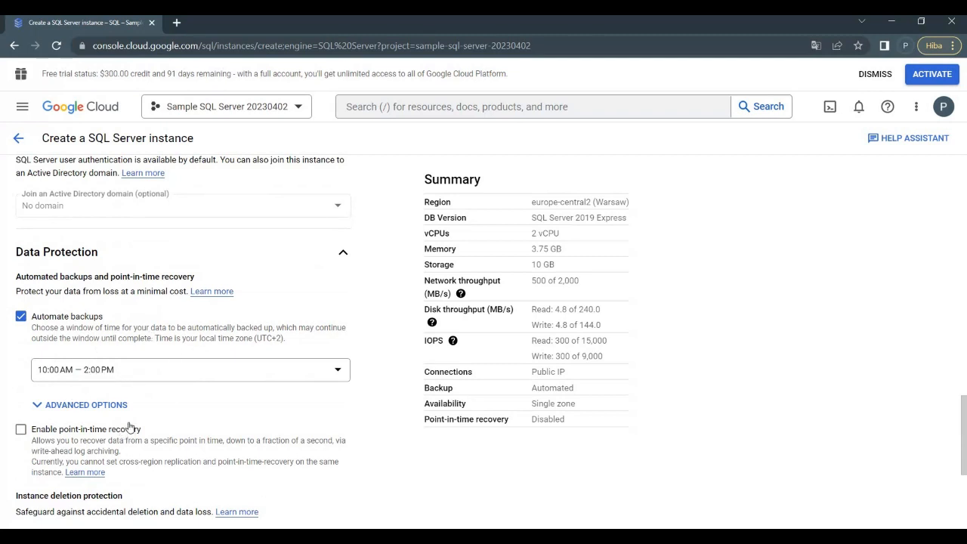
left_click(123, 370)
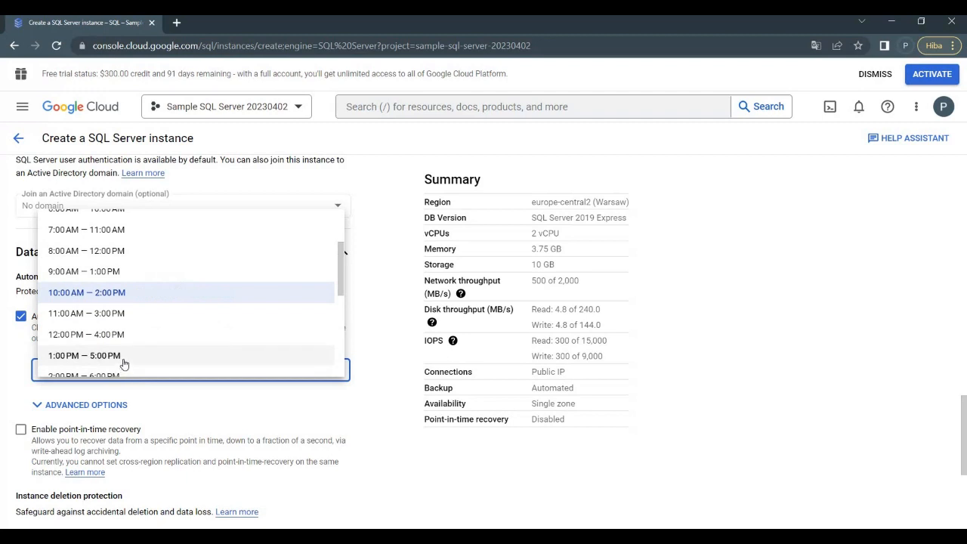
scroll(123, 364, "down", 3)
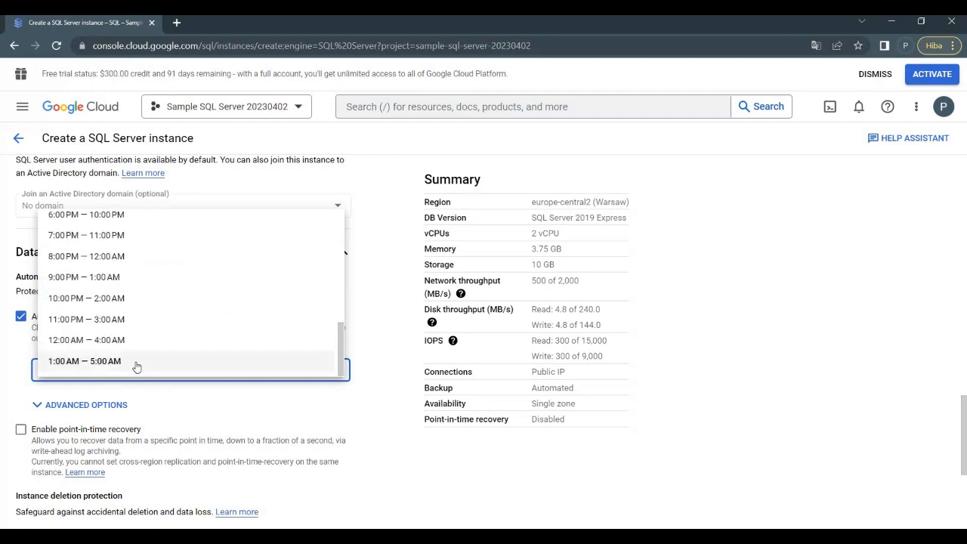
left_click(136, 361)
Expand the Maintenance settings and set the maintenance window to Sunday, 4:00 AM – 5:00 AM
scroll(146, 448, "down", 4)
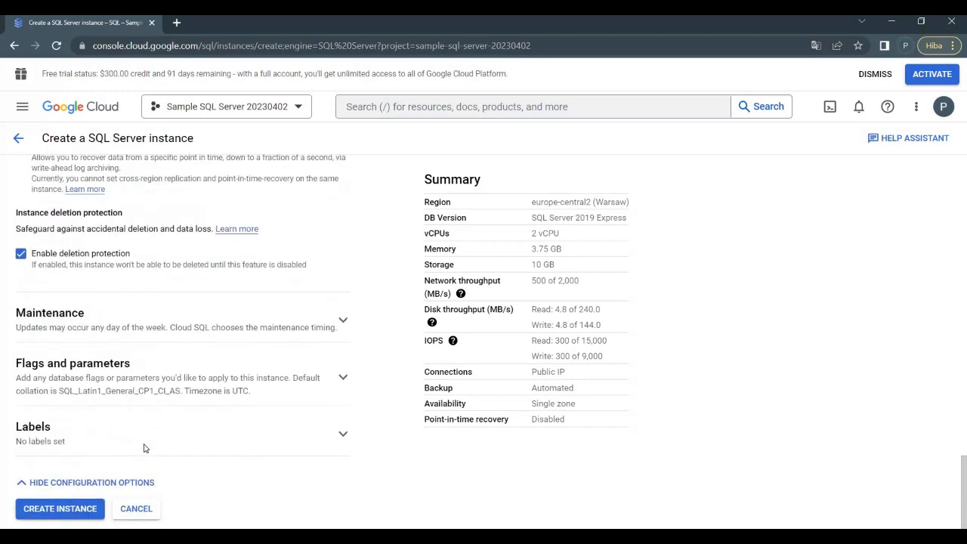
left_click(199, 335)
scroll(161, 387, "down", 3)
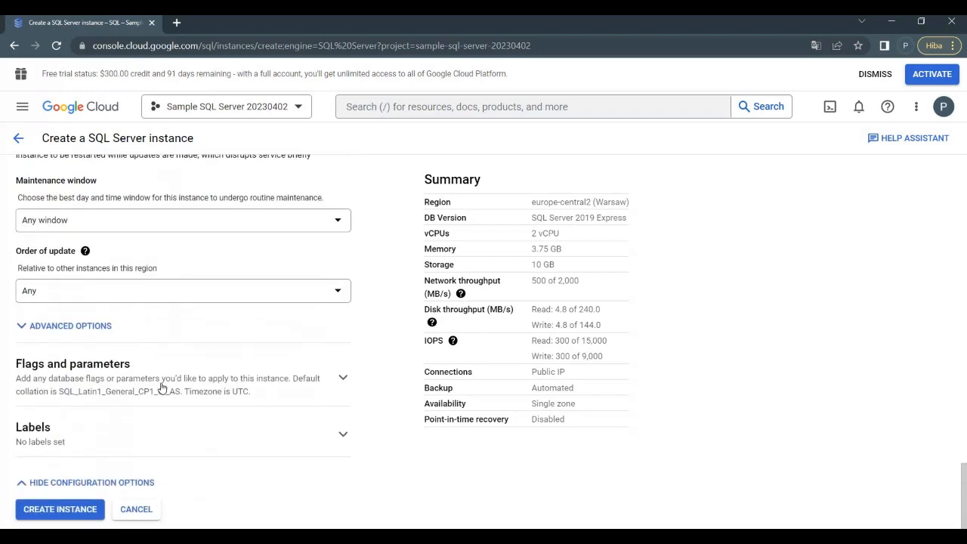
left_click(126, 217)
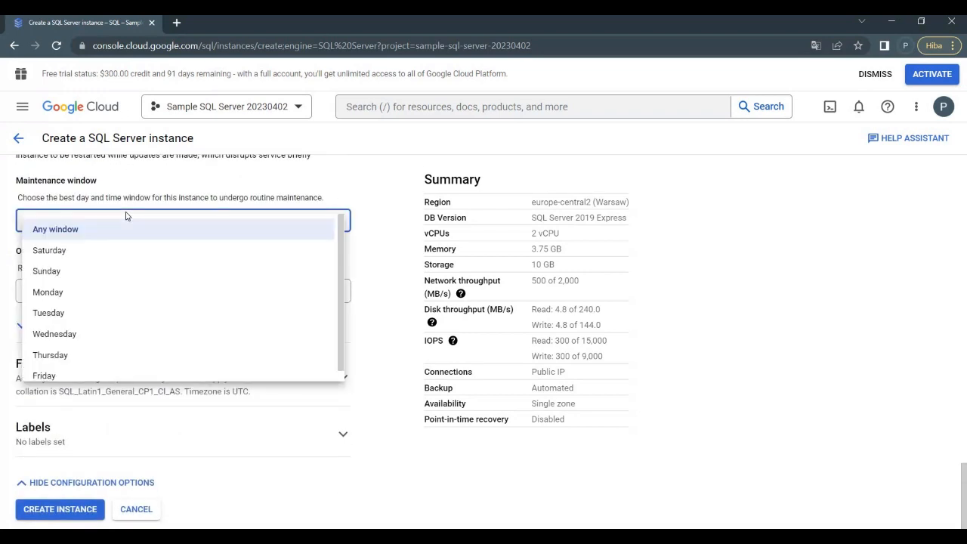
left_click(108, 270)
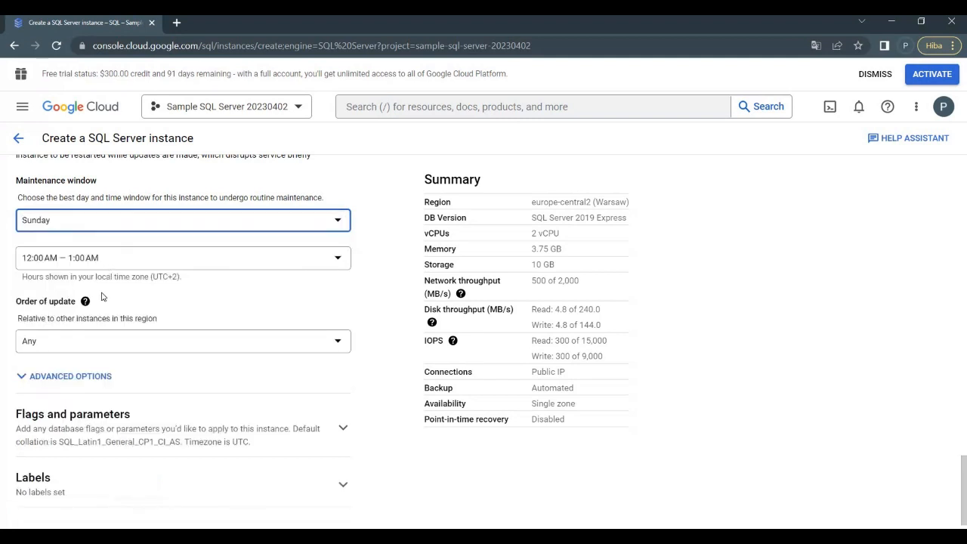
scroll(102, 296, "down", 1)
left_click(128, 209)
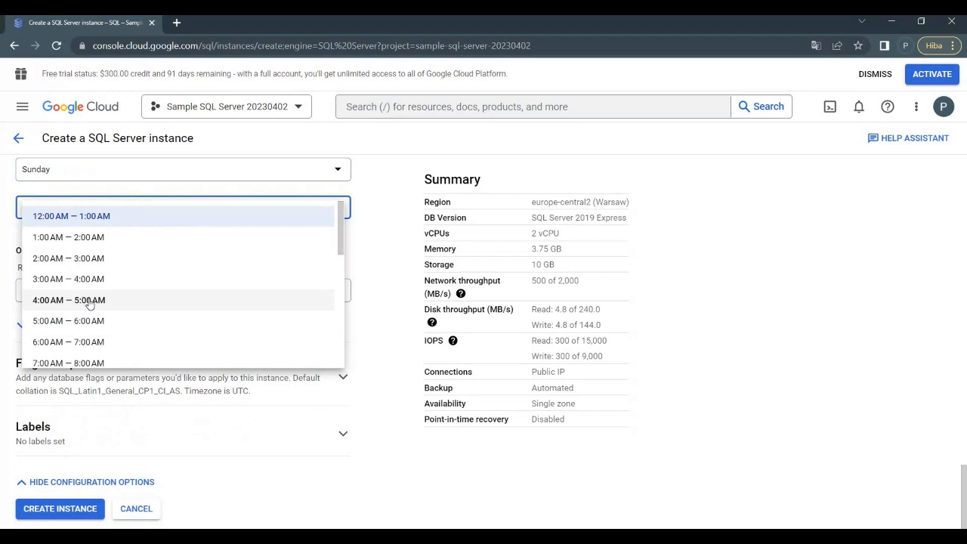
left_click(90, 300)
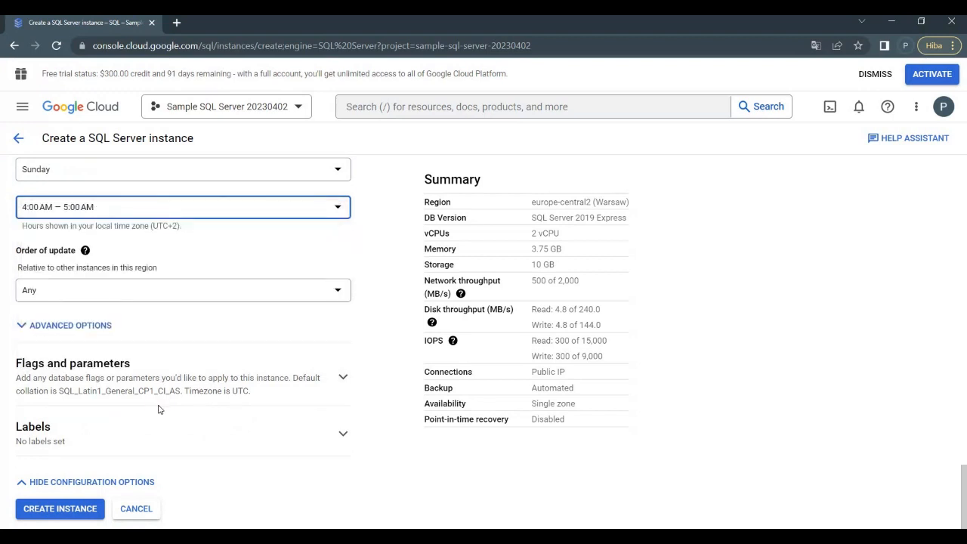
Expand Flags and parameters and look over the default collation, timezone and audit logging settings
left_click(195, 385)
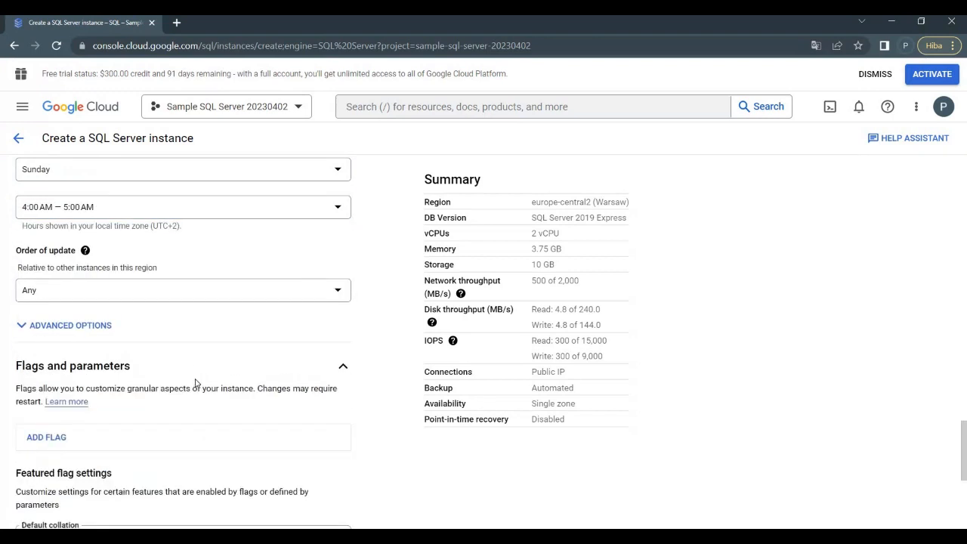
scroll(182, 404, "down", 3)
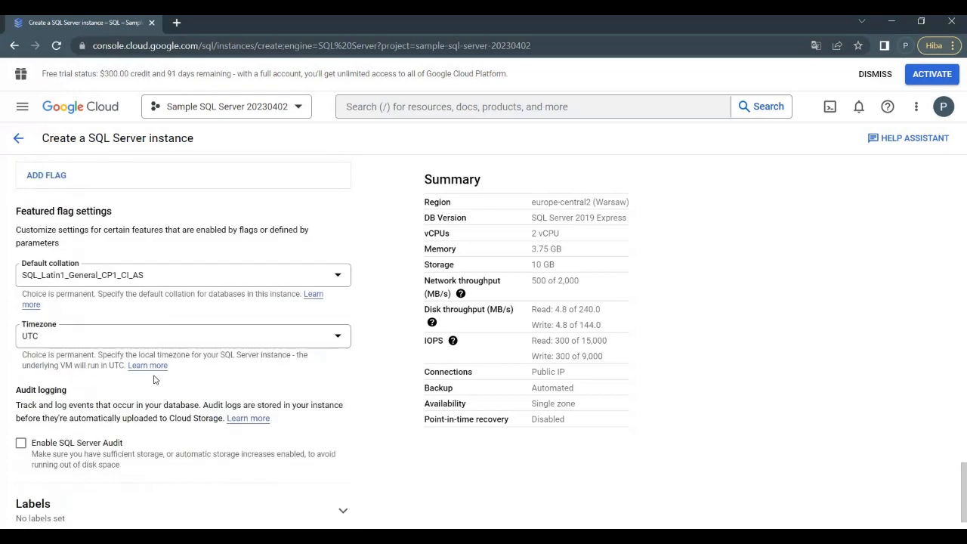
scroll(133, 346, "down", 2)
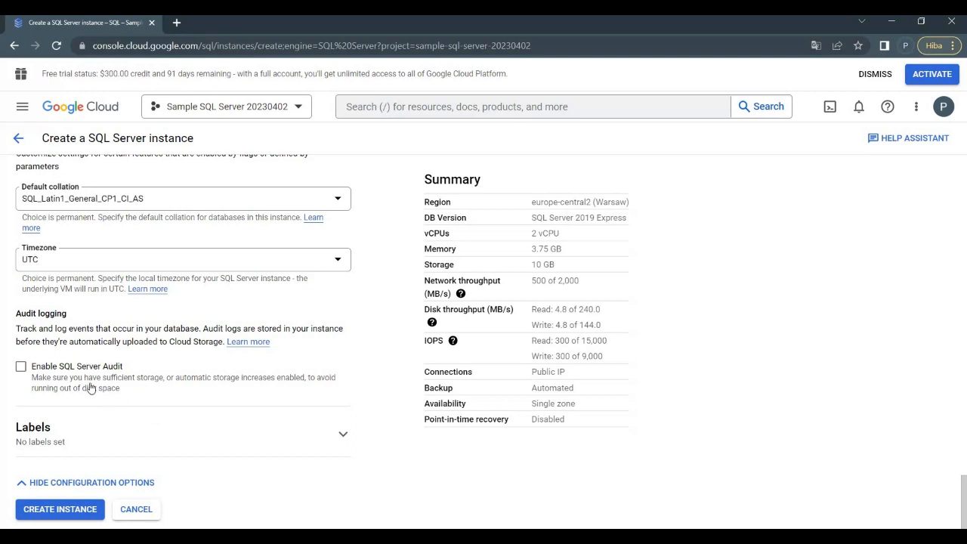
Enable SQL Server Audit to examine its log storage, retention and upload options, and disable it again
left_click(23, 366)
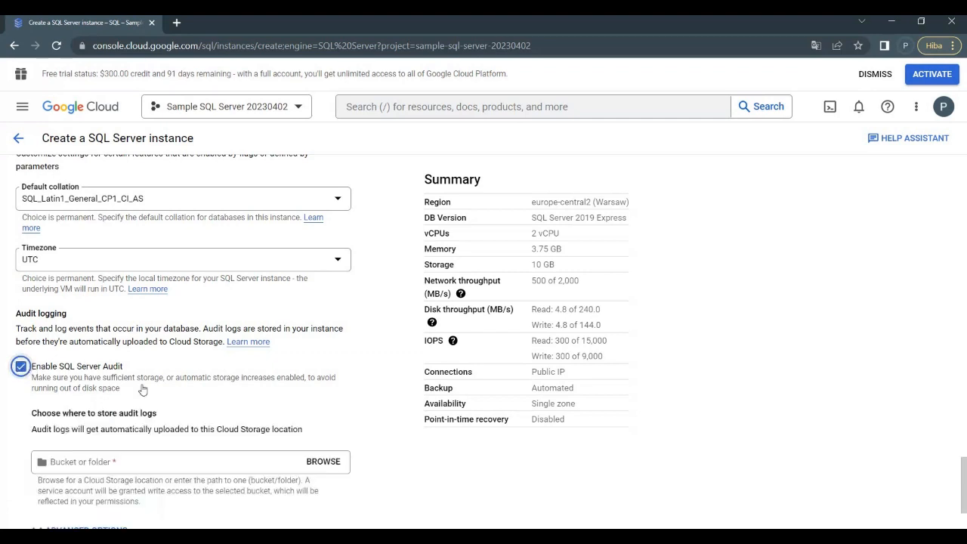
scroll(172, 396, "down", 2)
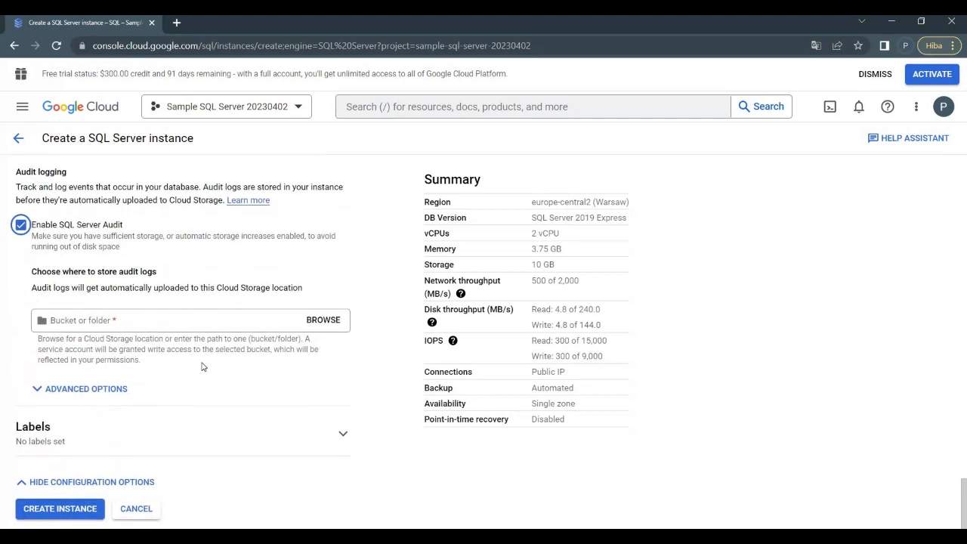
left_click(133, 320)
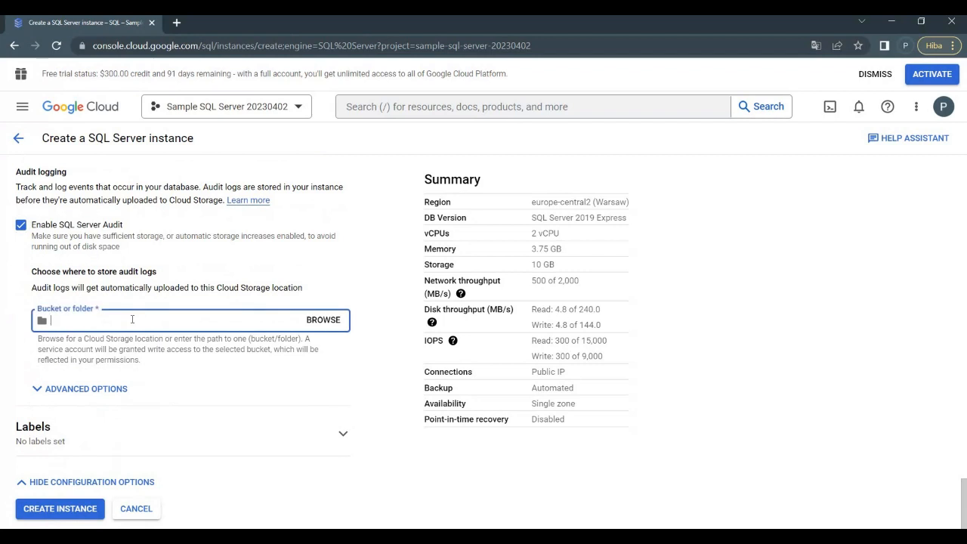
left_click(315, 322)
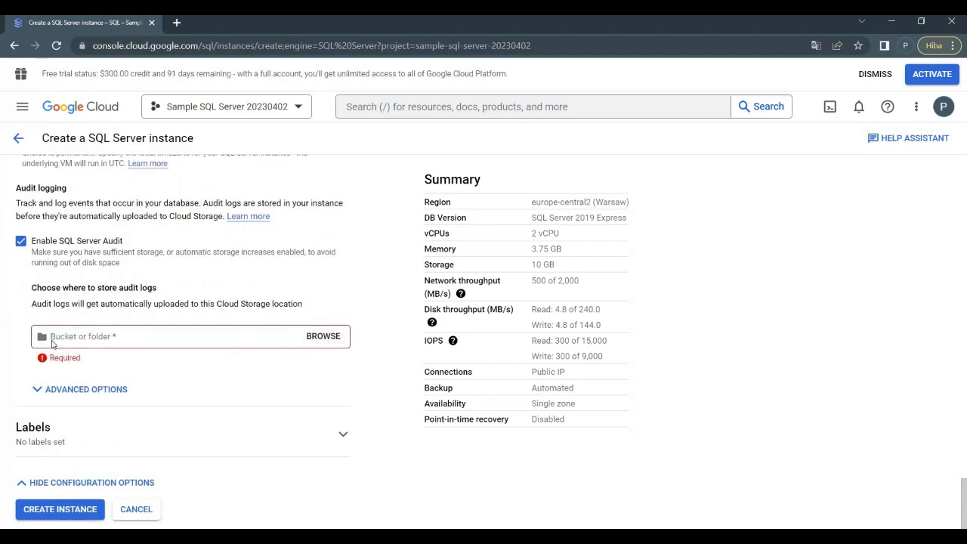
left_click(42, 339)
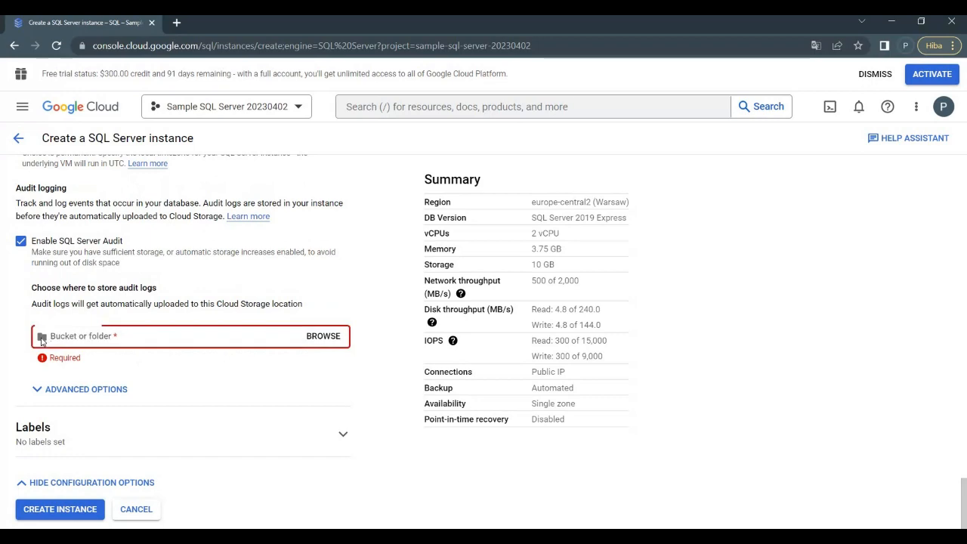
left_click(36, 389)
scroll(130, 414, "down", 3)
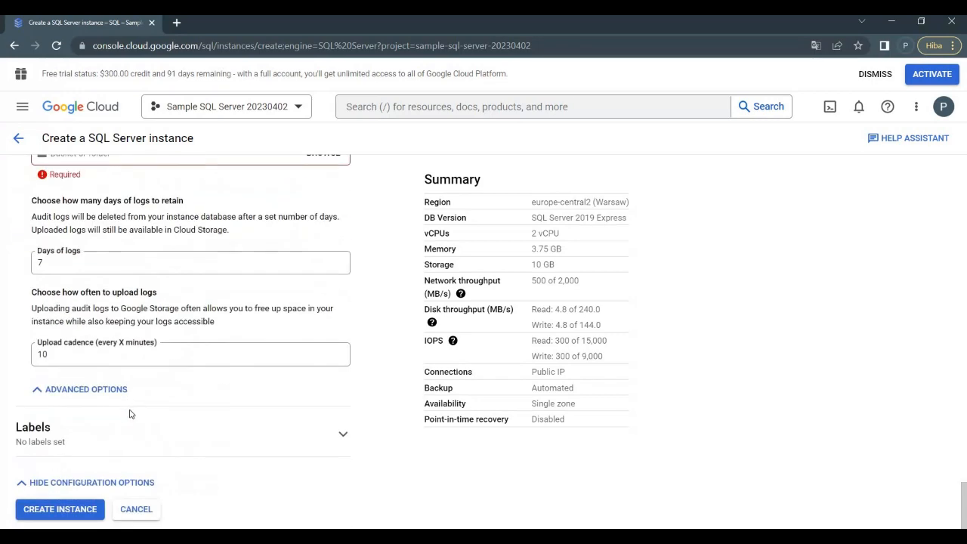
scroll(30, 391, "up", 5)
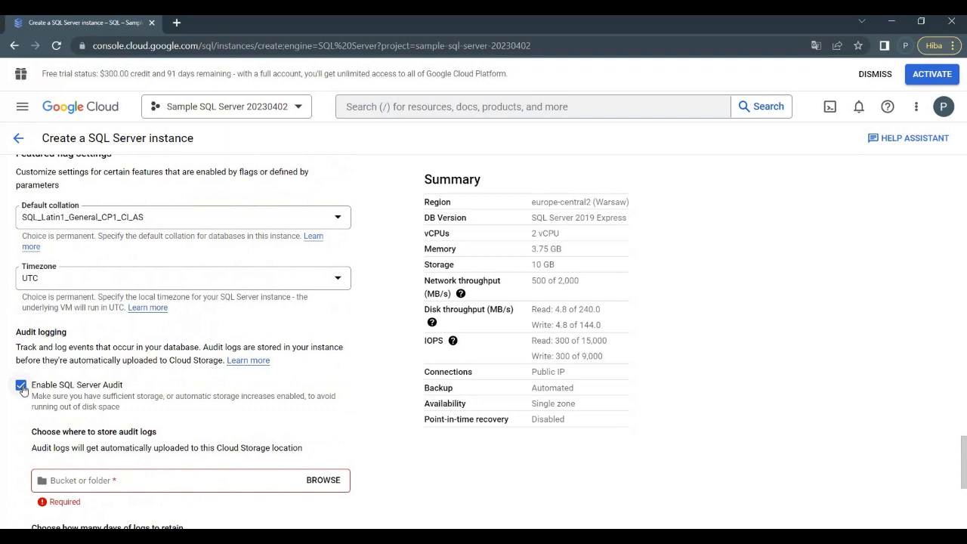
left_click(21, 386)
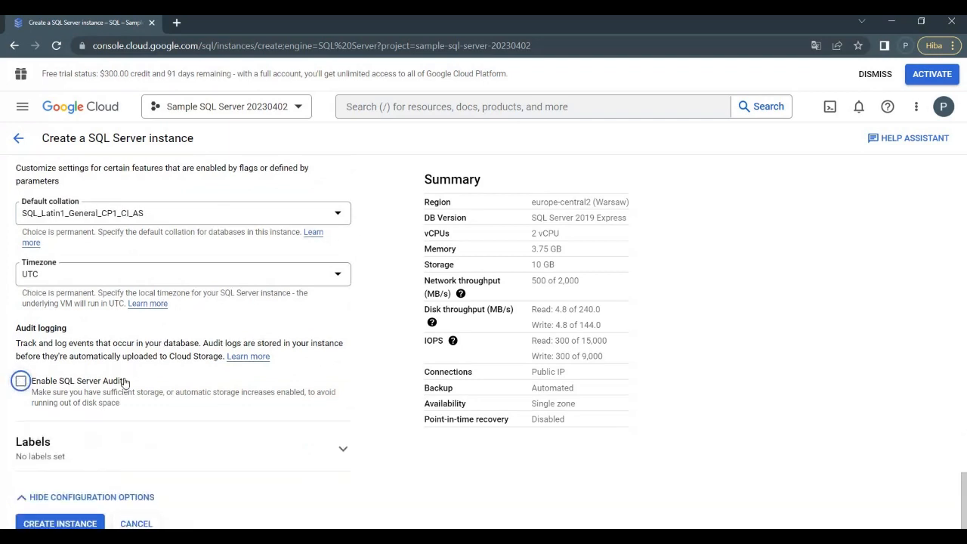
Expand the Labels settings and try to create the instance
left_click(159, 433)
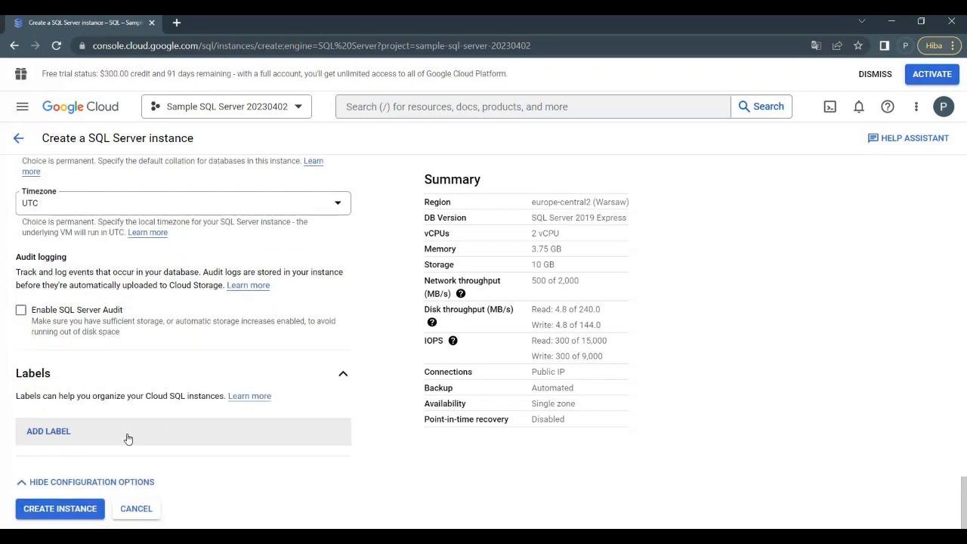
left_click(60, 508)
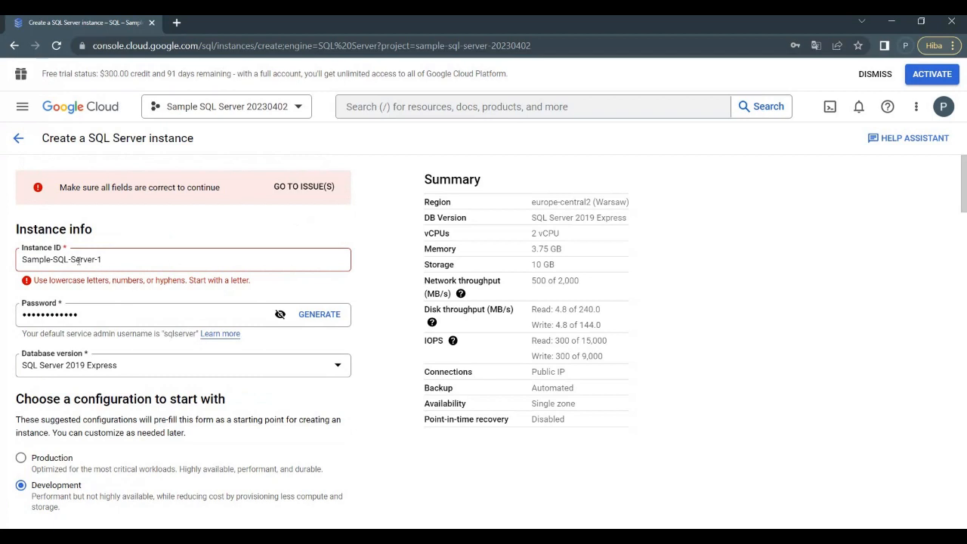
Change the instance ID to the all-lowercase sample-sql-server-1
left_click(25, 259)
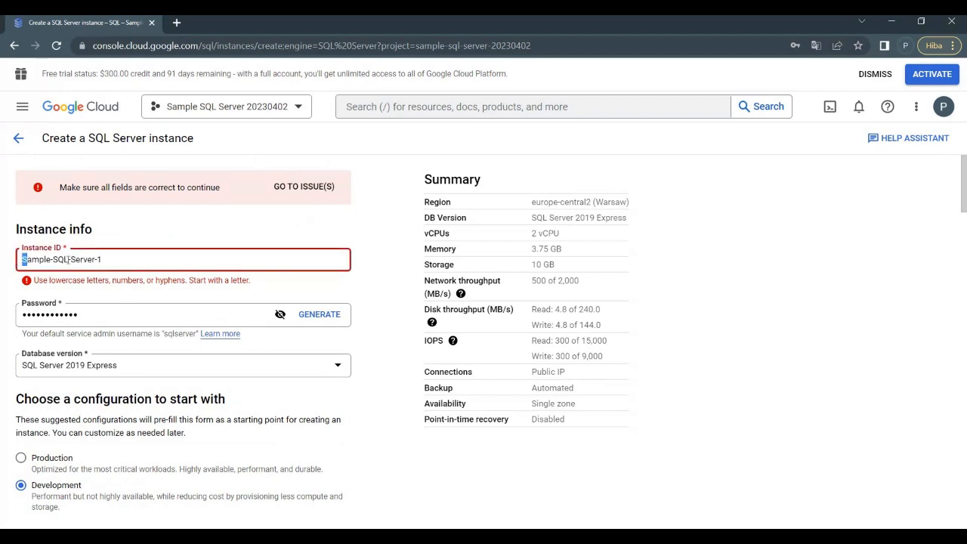
key("BackSpace")
type("s")
left_click_drag(67, 258, 52, 259)
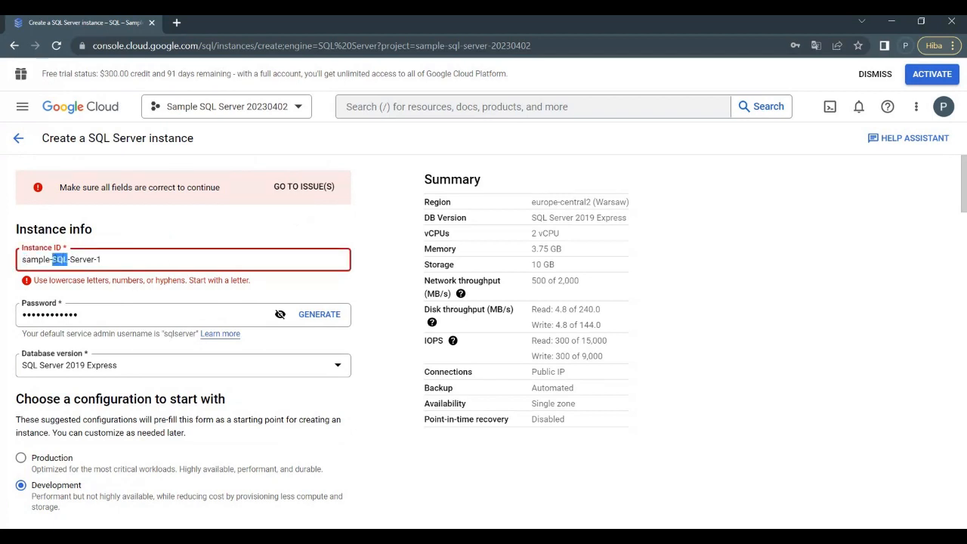
type("sql")
key("BackSpace")
type("s")
Create the SQL Server instance with the corrected ID and the configured settings
scroll(96, 355, "down", 20)
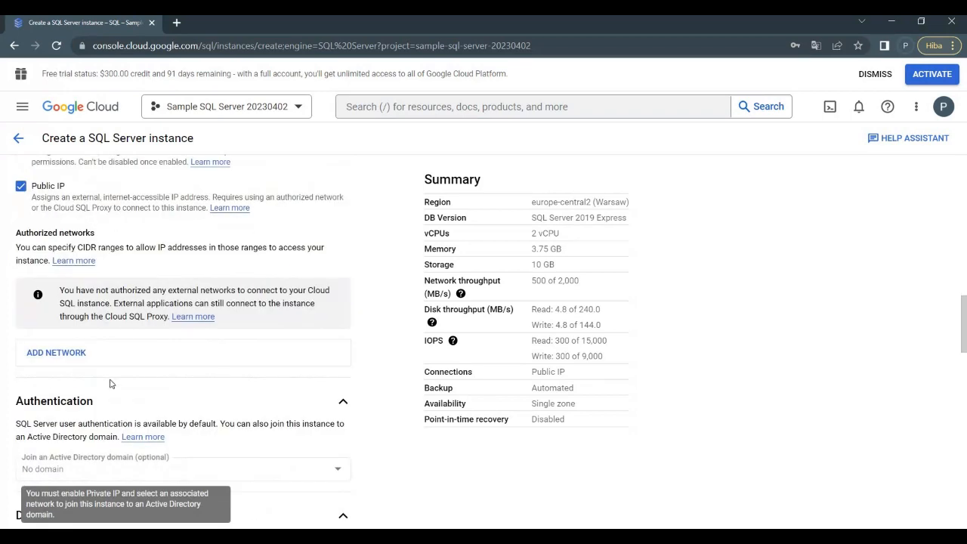
scroll(96, 385, "down", 10)
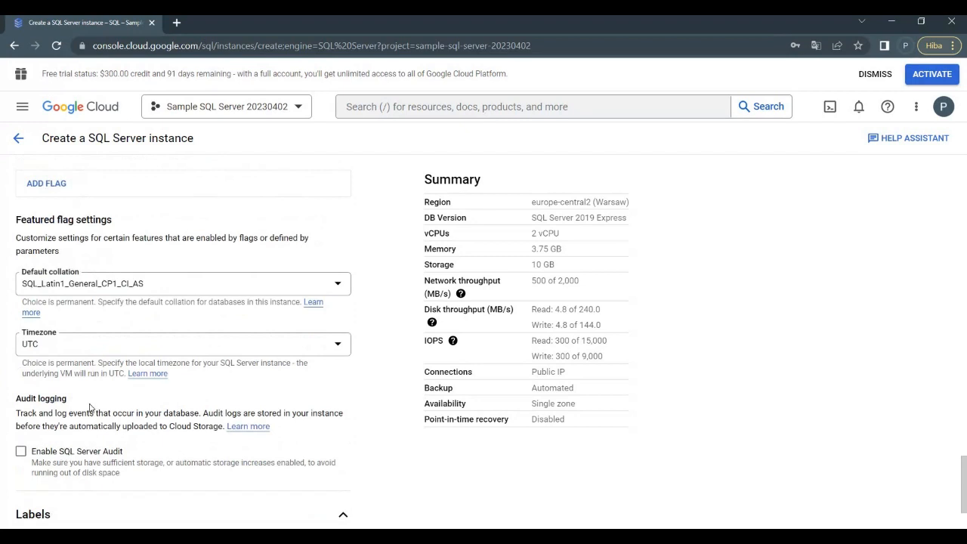
left_click(70, 508)
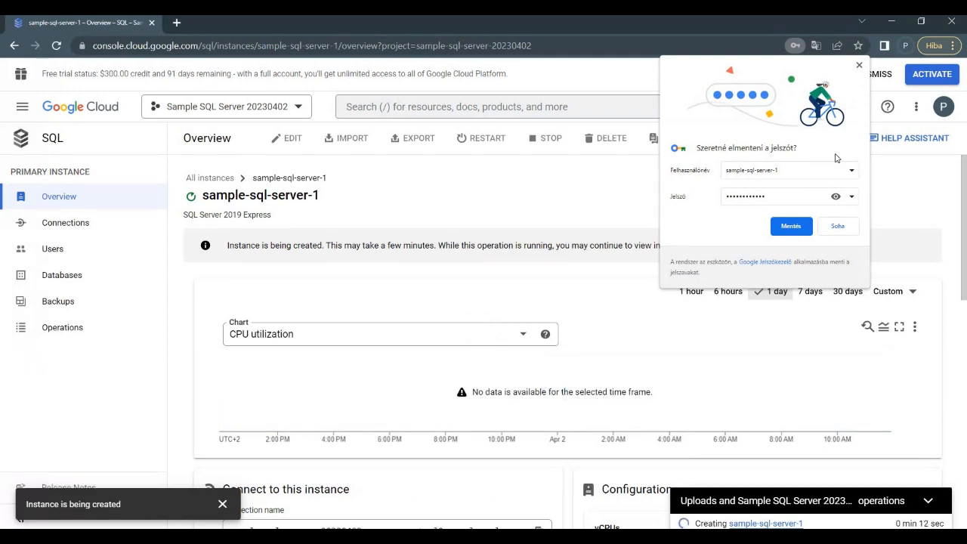
Save the instance's password in the browser, and dismiss the Google Account storage offer and the instance creation notification
left_click(791, 227)
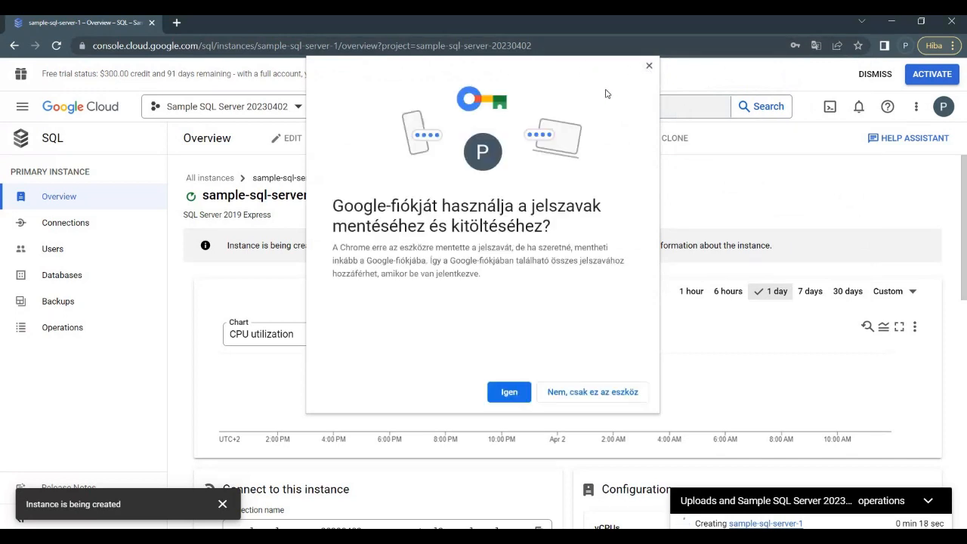
left_click(648, 67)
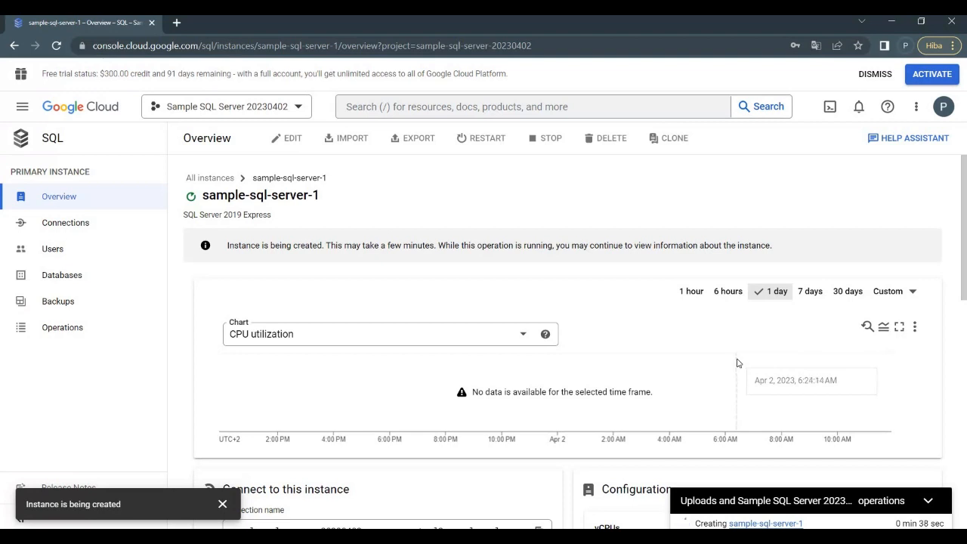
left_click(223, 503)
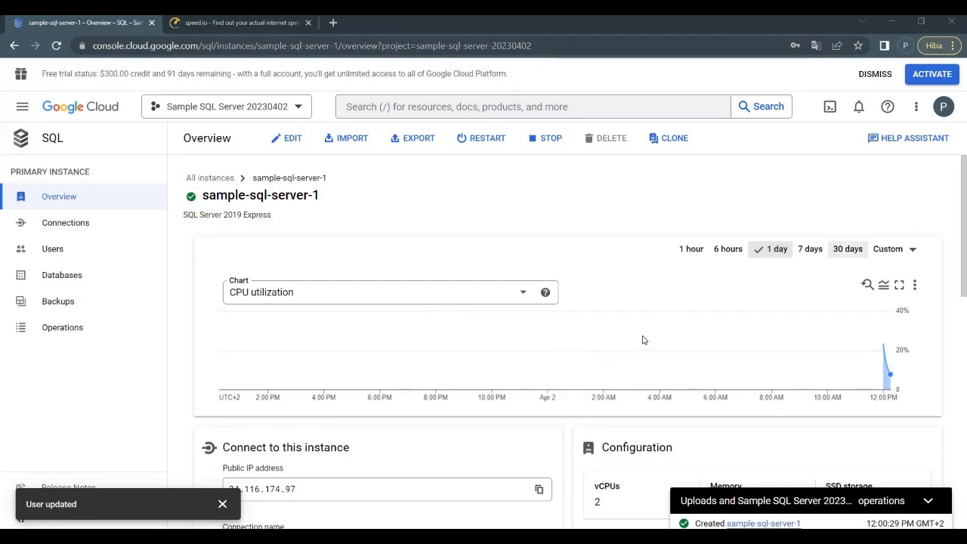
Open the instance's networking connection settings and start a new authorized network entry
left_click(77, 227)
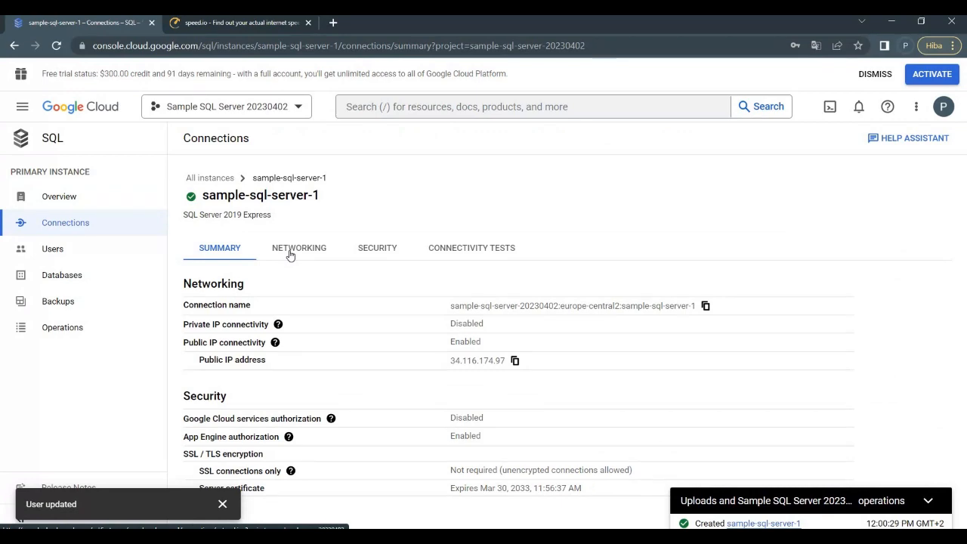
left_click(290, 253)
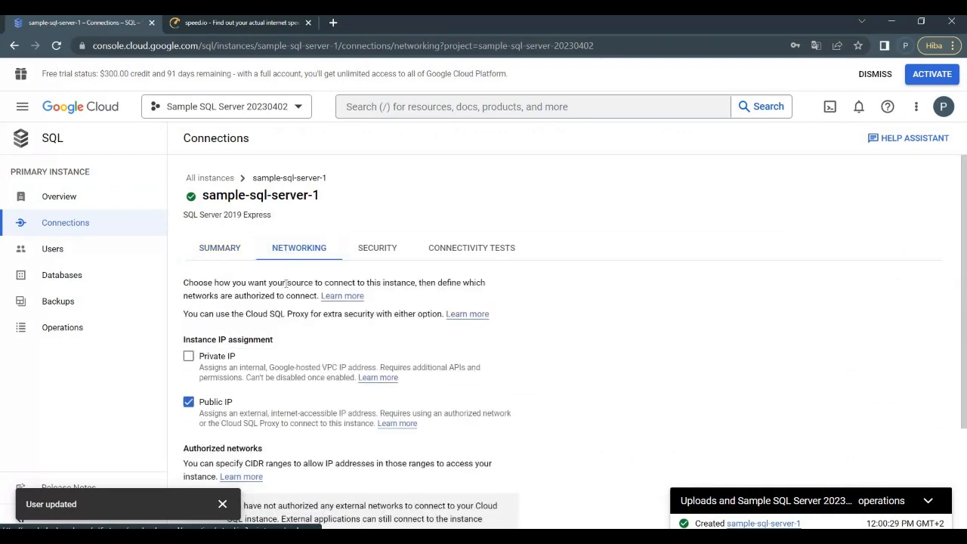
scroll(271, 312, "down", 2)
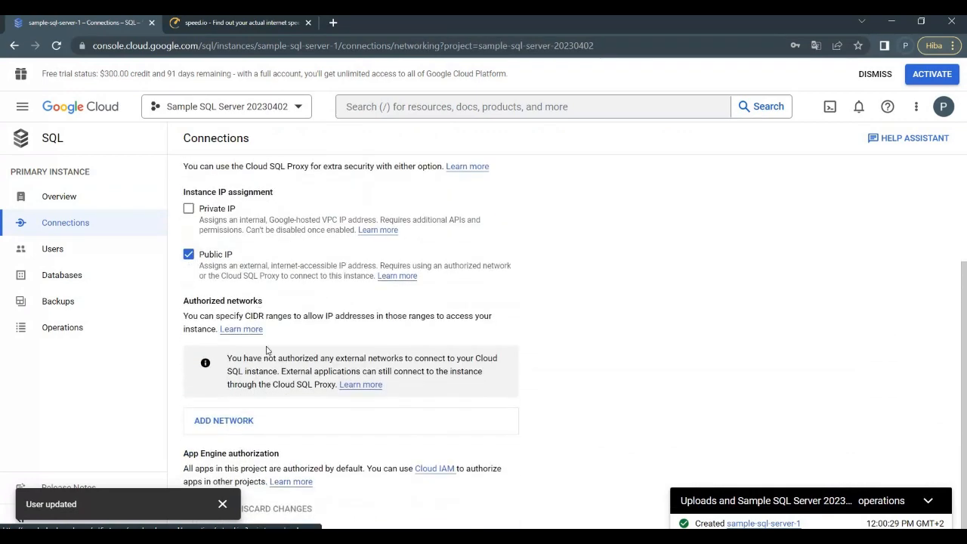
left_click(256, 427)
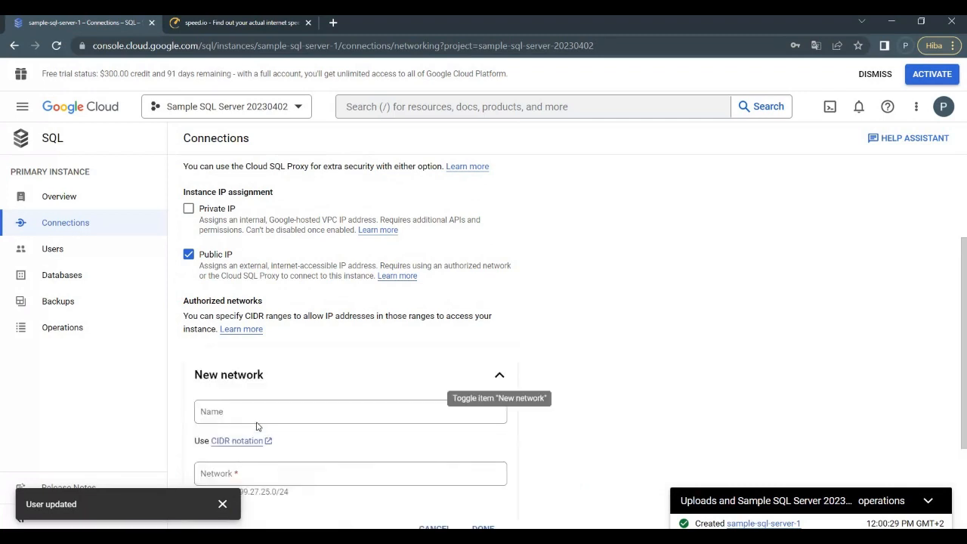
left_click(263, 411)
scroll(264, 406, "down", 2)
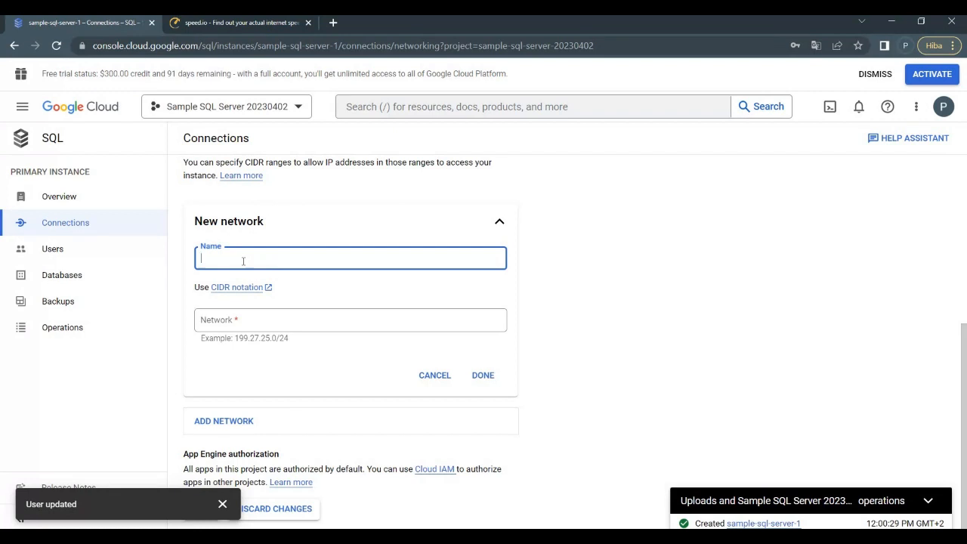
Switch to the speed.io page, reload it, run the speed test, and copy the computer's public IP address
left_click(250, 23)
left_click(56, 45)
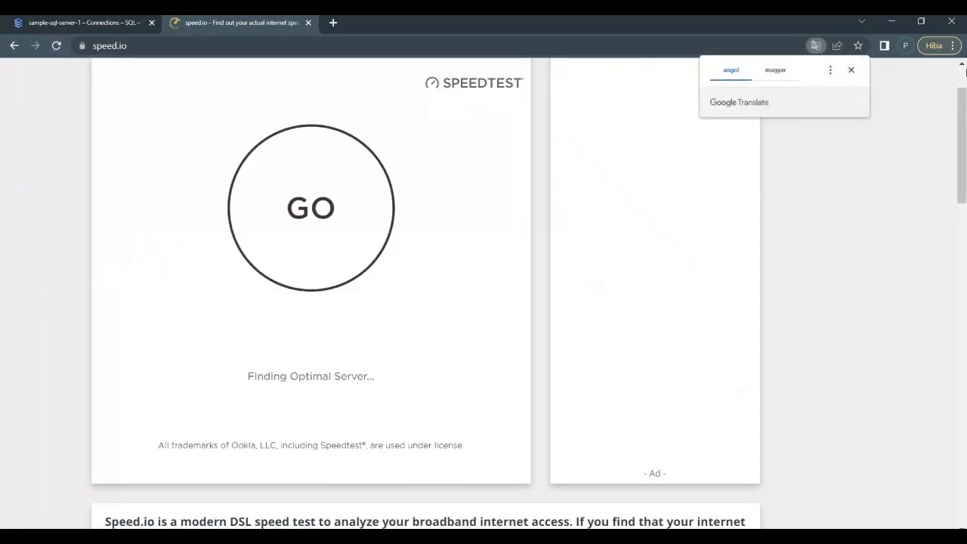
left_click(851, 70)
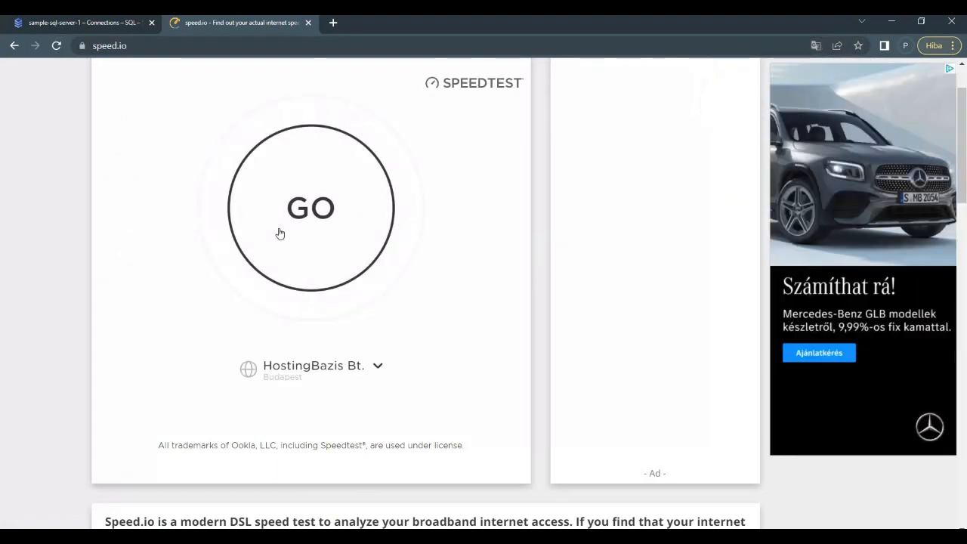
left_click(310, 217)
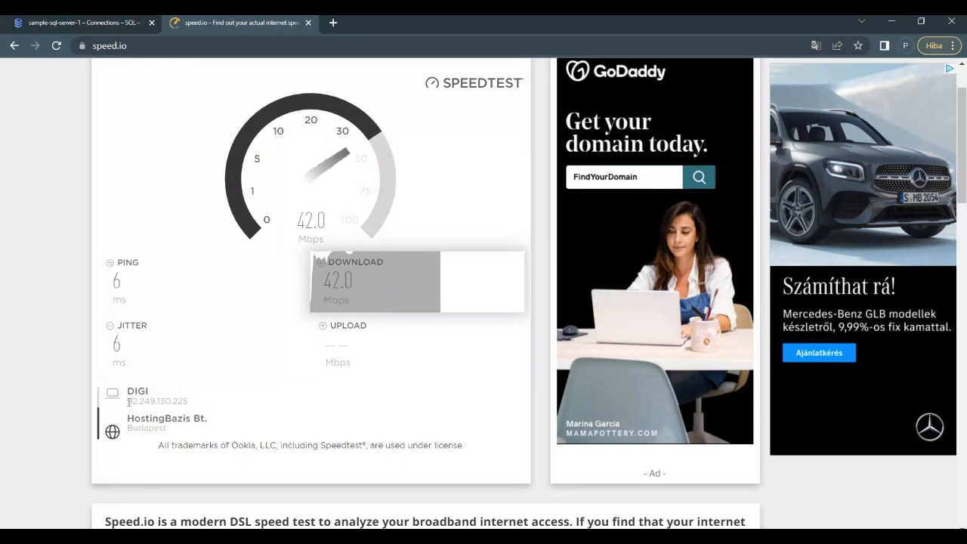
left_click_drag(130, 402, 189, 400)
key("ctrl+c")
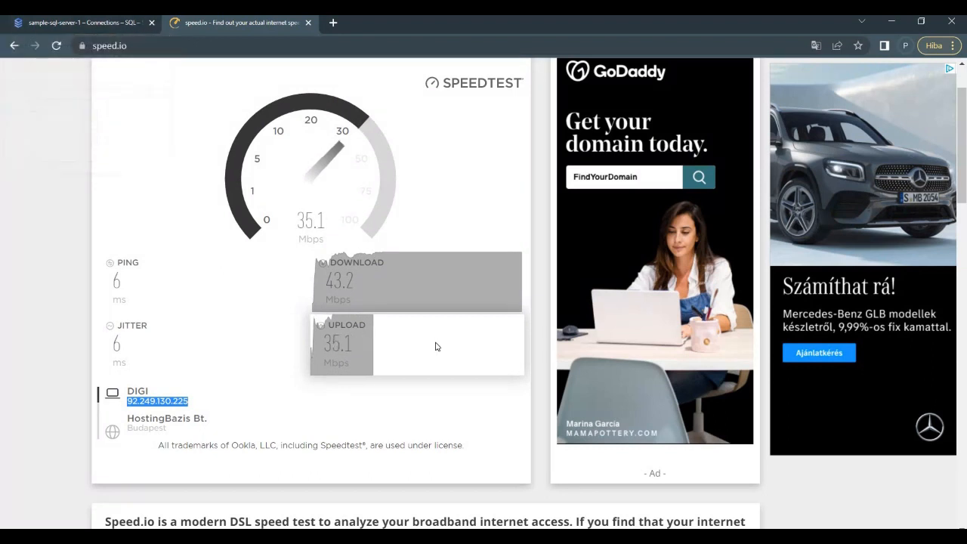
left_click(122, 27)
left_click(286, 260)
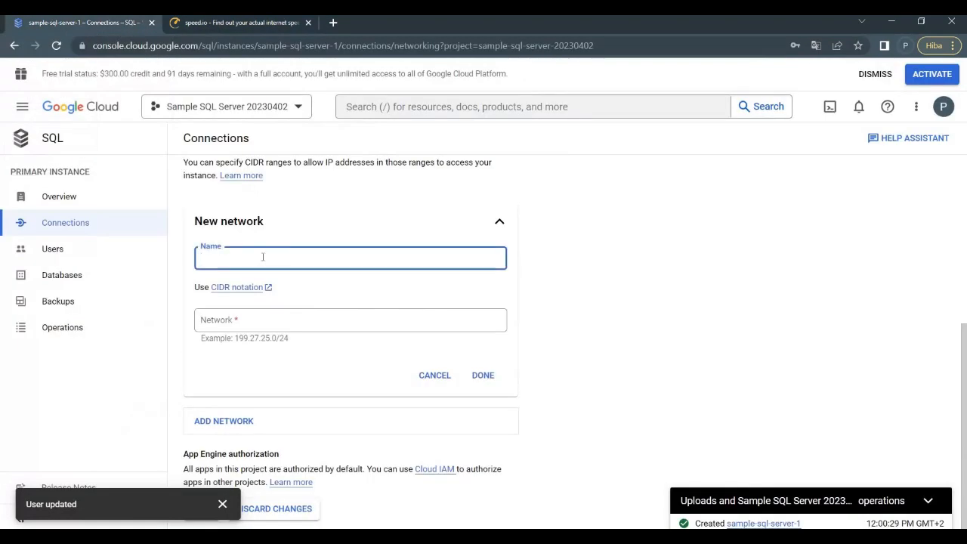
left_click(253, 315)
key("ctrl+v")
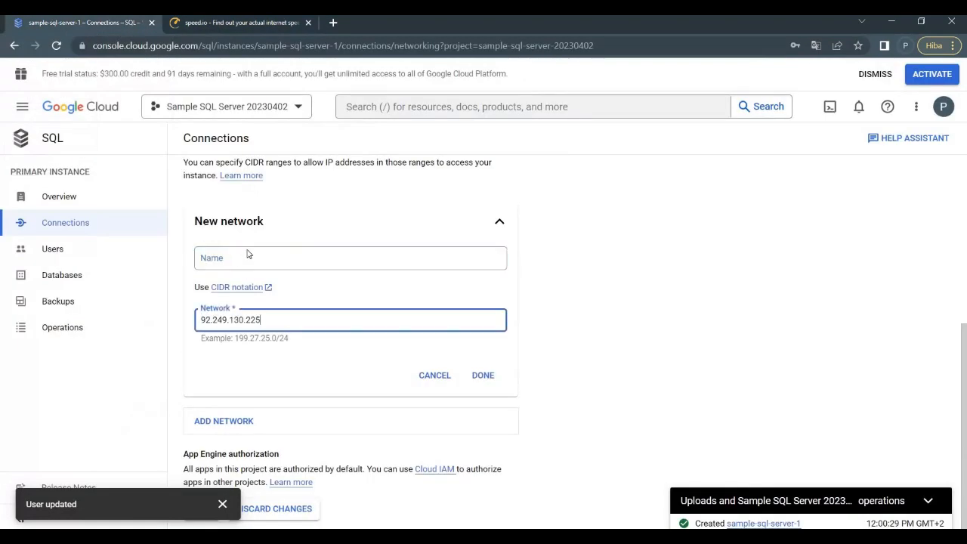
left_click(243, 256)
type("Home 20230402")
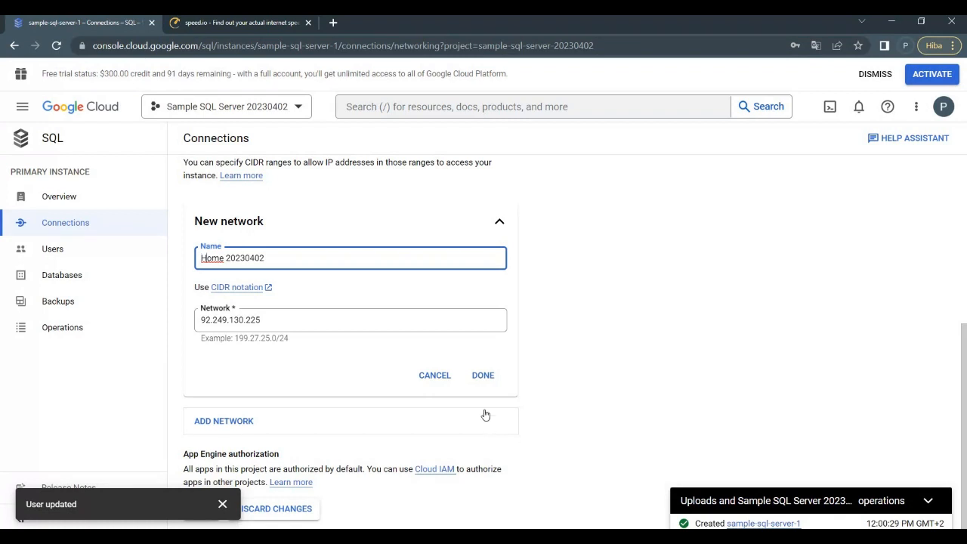
left_click(484, 376)
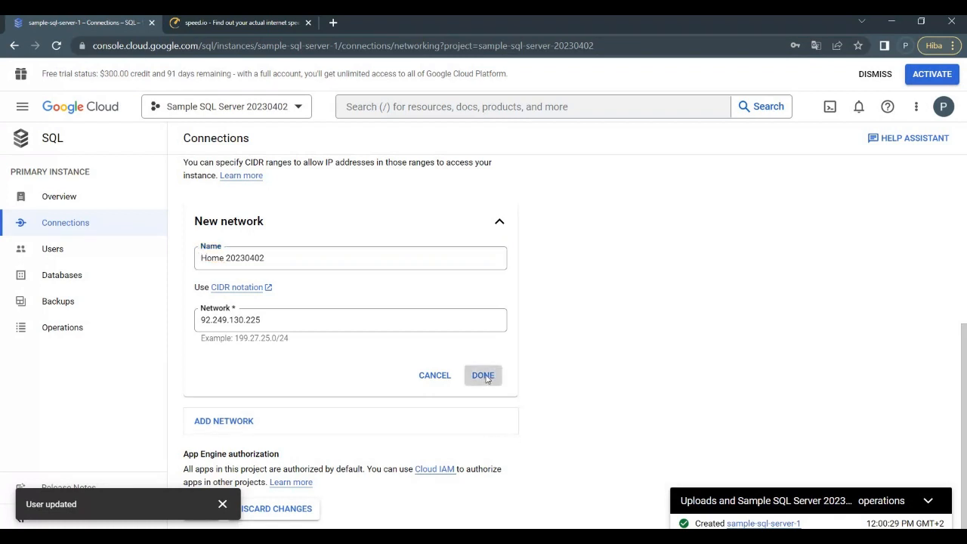
Dismiss the user update notification and try to save the network changes with another, empty network entry added
left_click(258, 425)
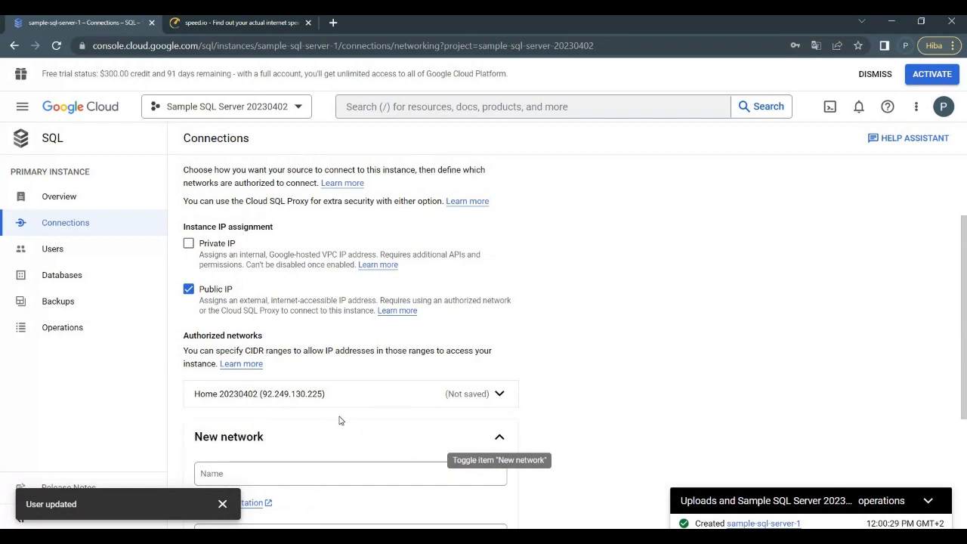
scroll(336, 421, "down", 3)
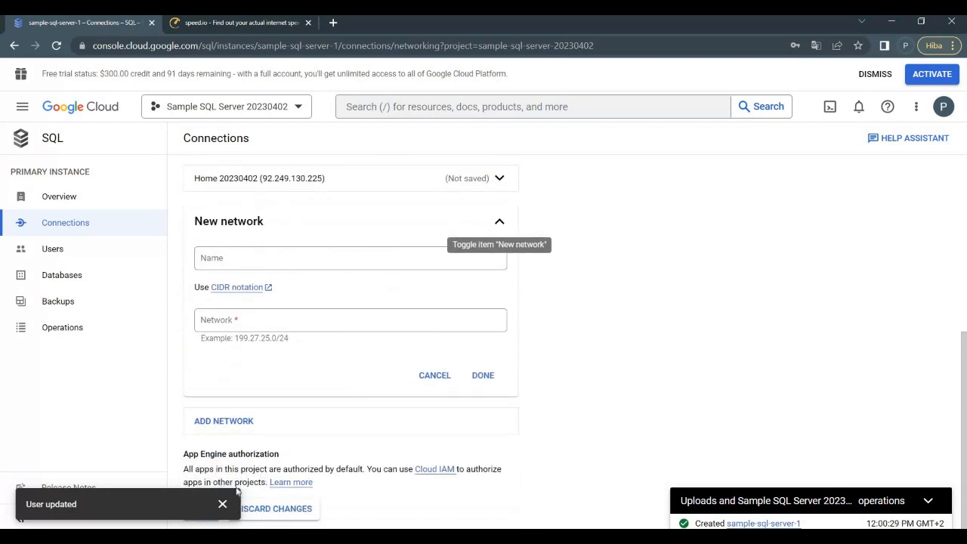
left_click(222, 503)
left_click(202, 513)
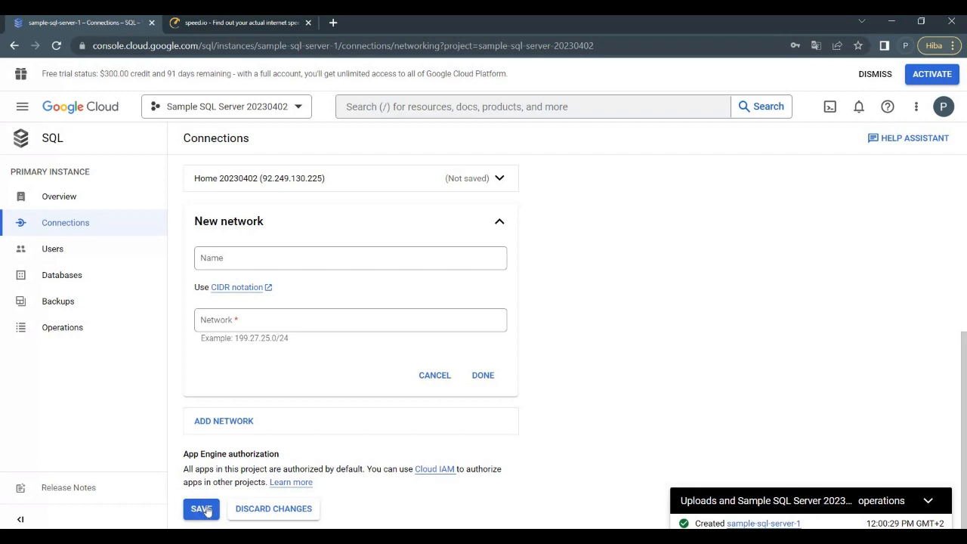
left_click(206, 512)
Delete the empty authorized network entry and save the instance's networking changes
scroll(250, 345, "up", 3)
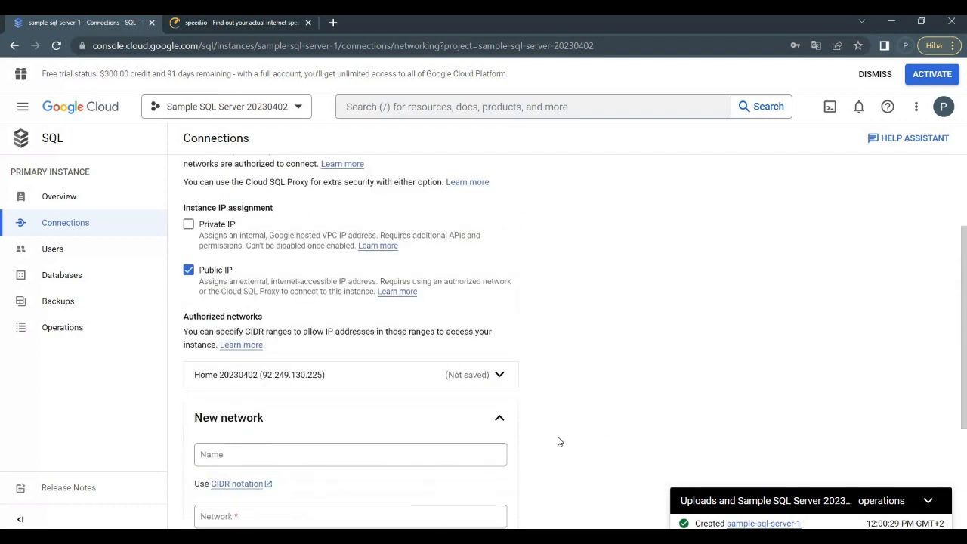
left_click(497, 418)
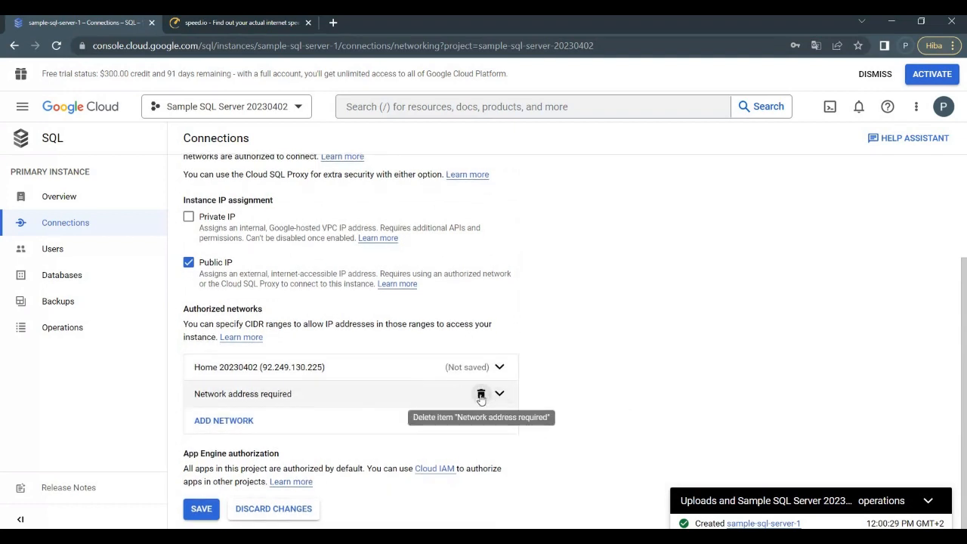
left_click(480, 394)
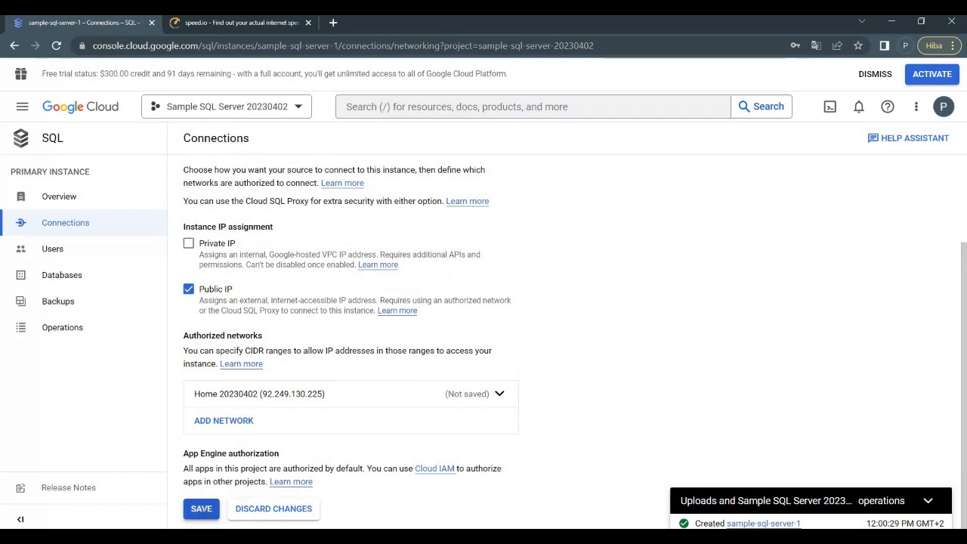
left_click(200, 509)
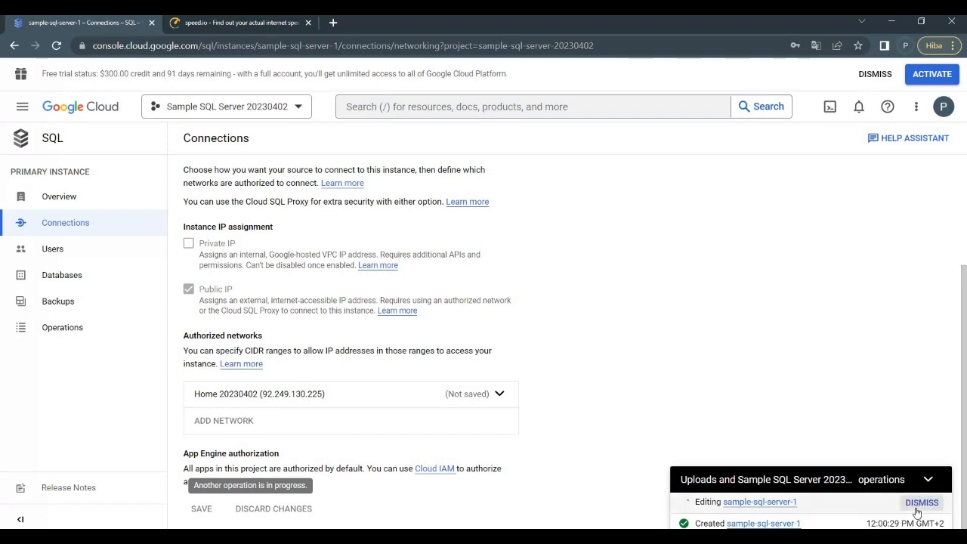
mouse_move(921, 521)
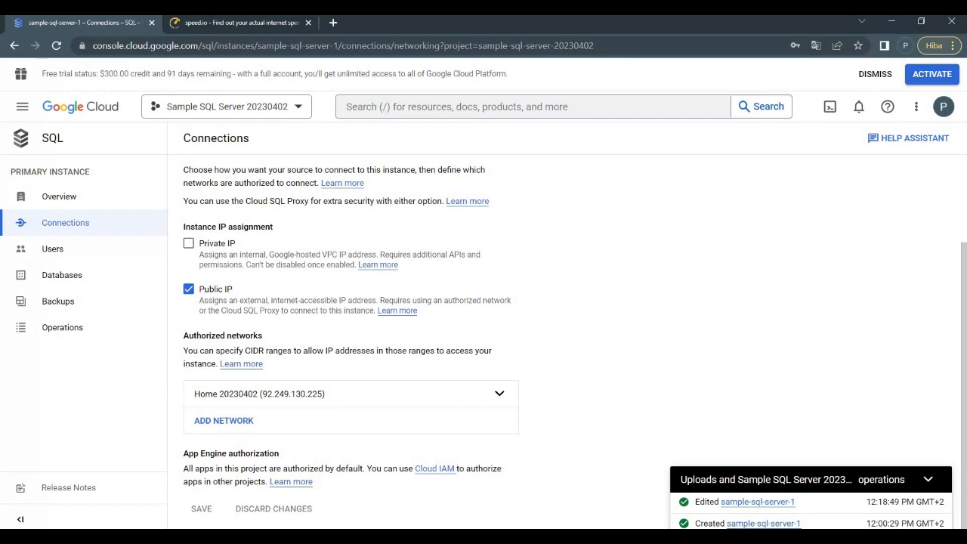
Bring up DBeaver, and copy the instance's public IP address from its Overview page in Google Cloud
mouse_move(481, 536)
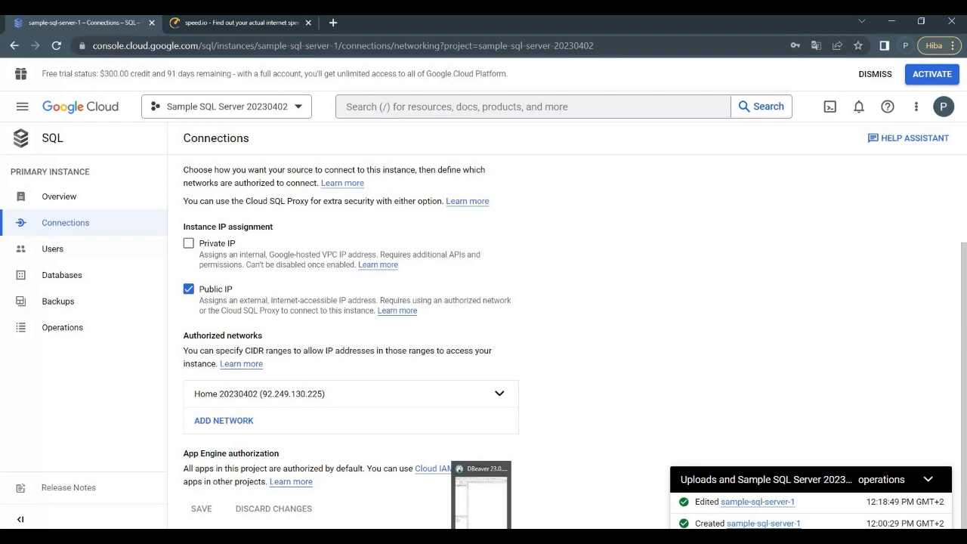
left_click(481, 495)
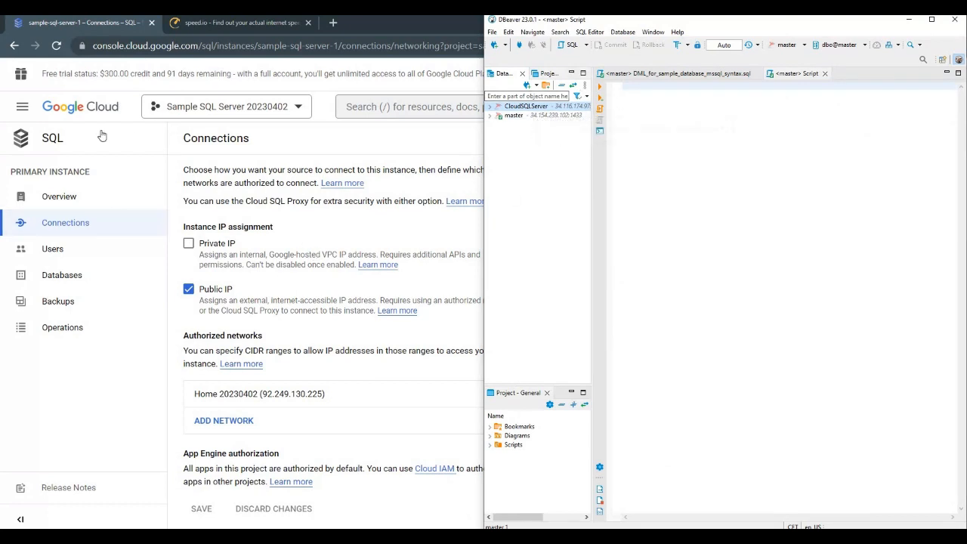
left_click(86, 199)
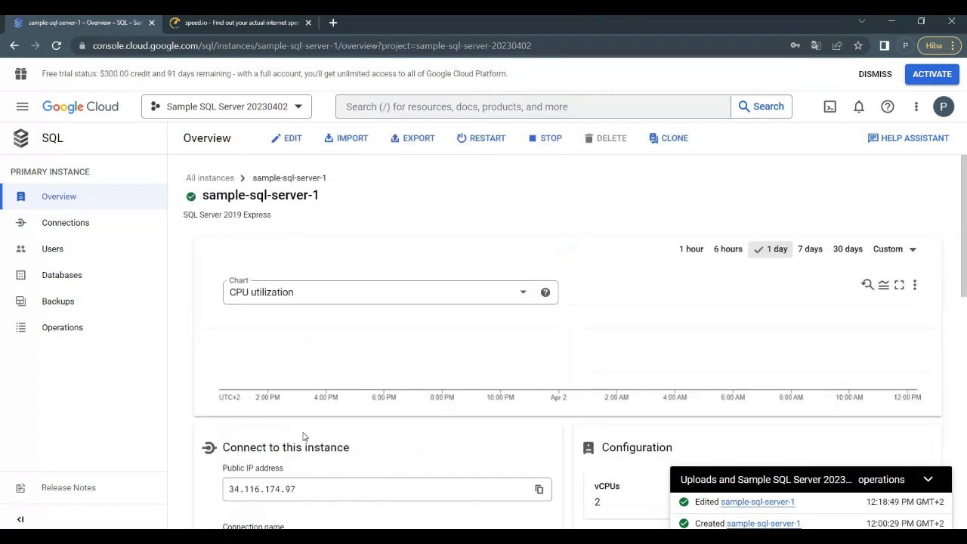
left_click_drag(300, 489, 219, 500)
key("ctrl+c")
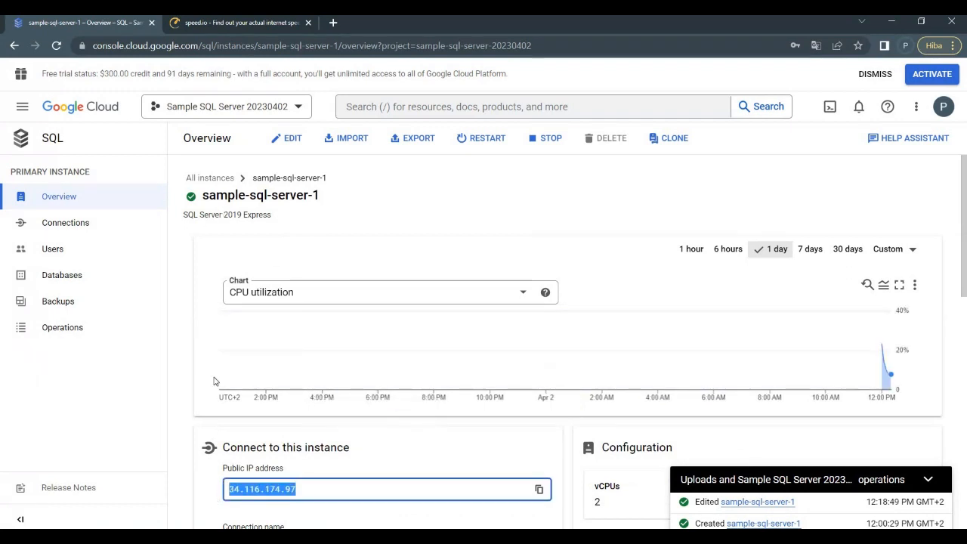
Switch to DBeaver, edit the CloudSQLServer connection, and set its host to 34.116.174.97
left_click(242, 536)
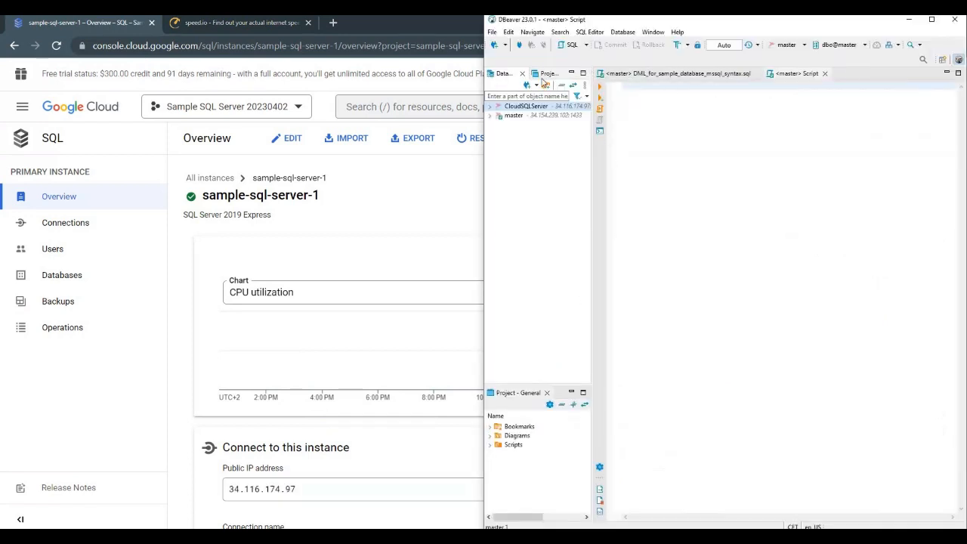
right_click(518, 108)
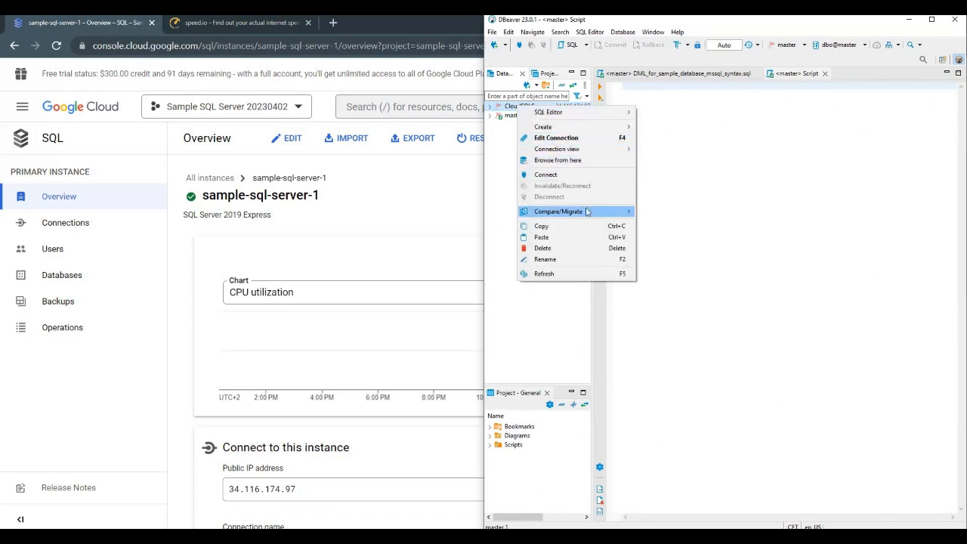
left_click(556, 137)
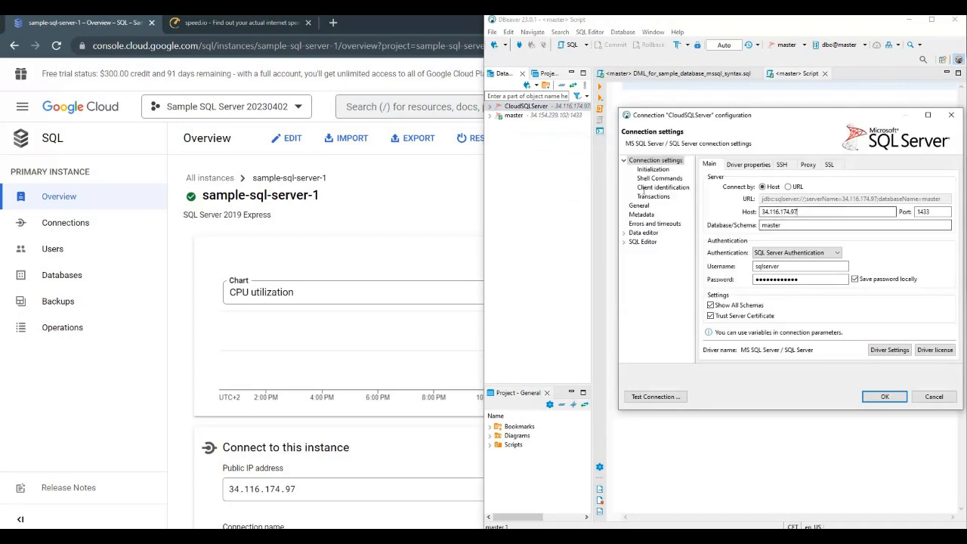
left_click_drag(830, 214, 686, 191)
key("ctrl+v")
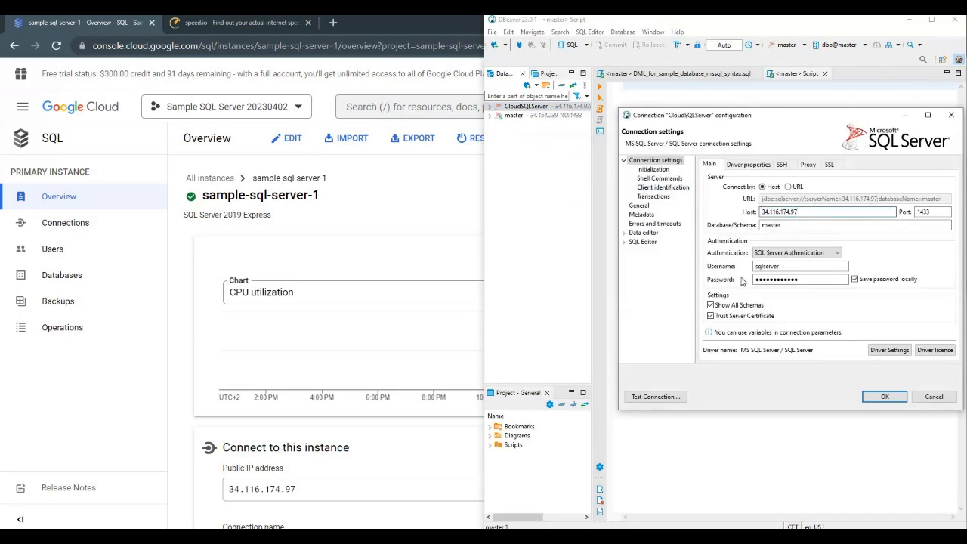
Copy the sqlserver user name from the instance's user list in Google Cloud and return to the DBeaver connection configuration
left_click(71, 250)
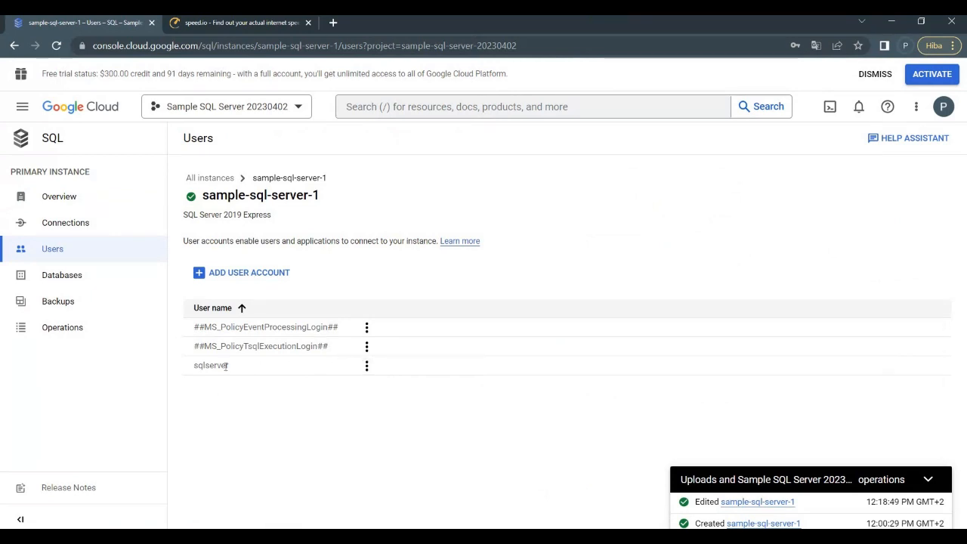
left_click_drag(228, 367, 195, 367)
key("ctrl+c")
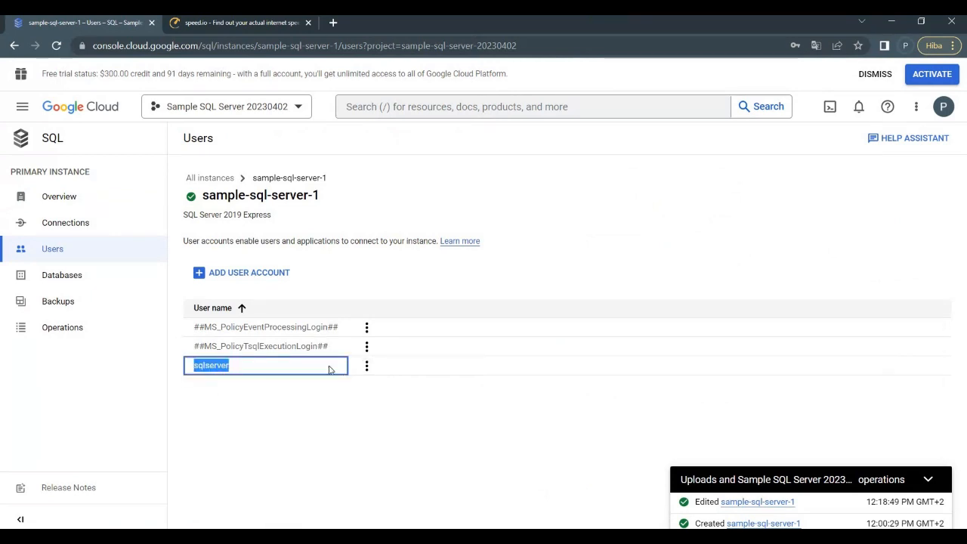
left_click(351, 269)
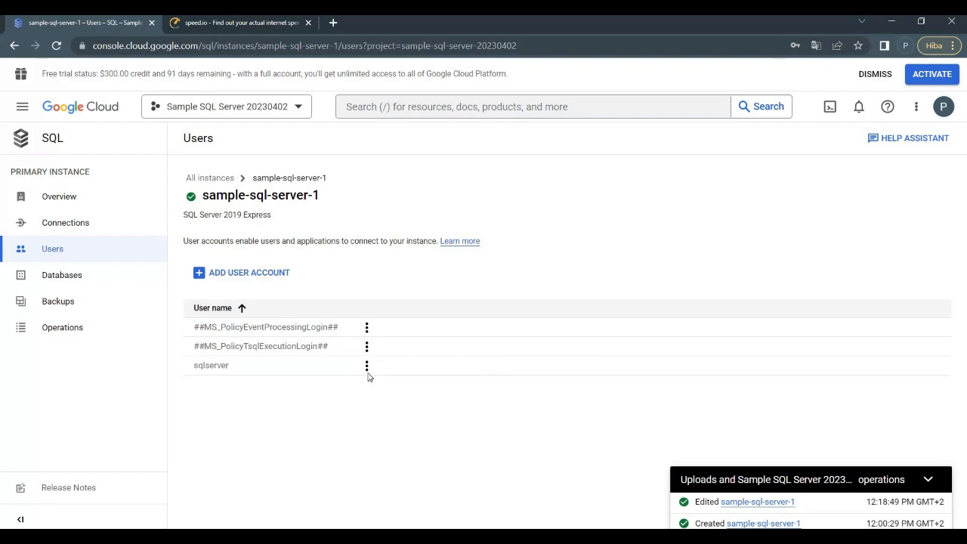
left_click(367, 367)
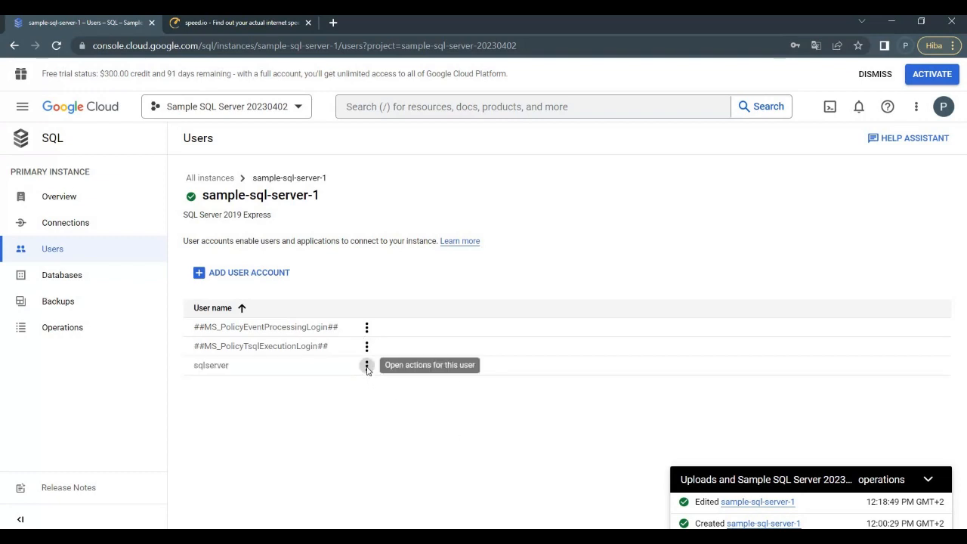
left_click(367, 368)
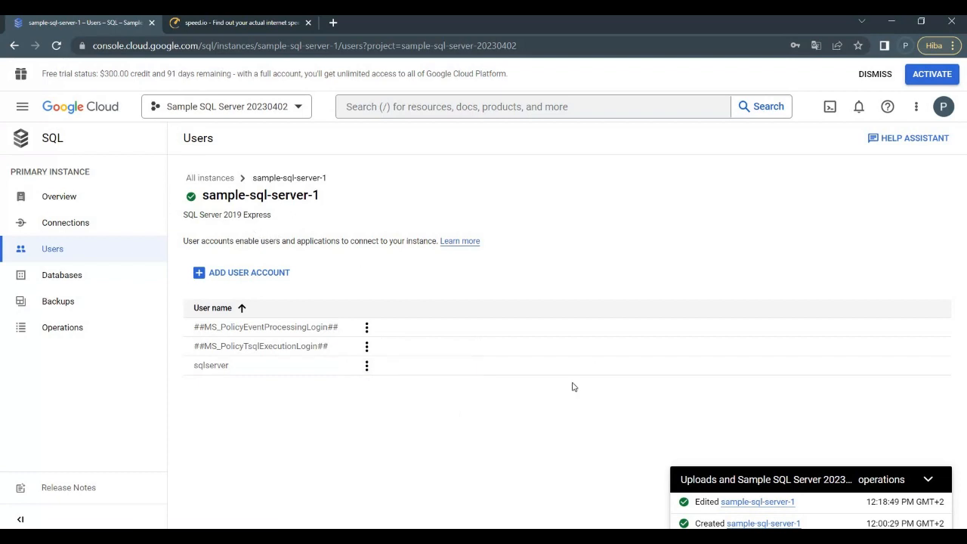
left_click(496, 536)
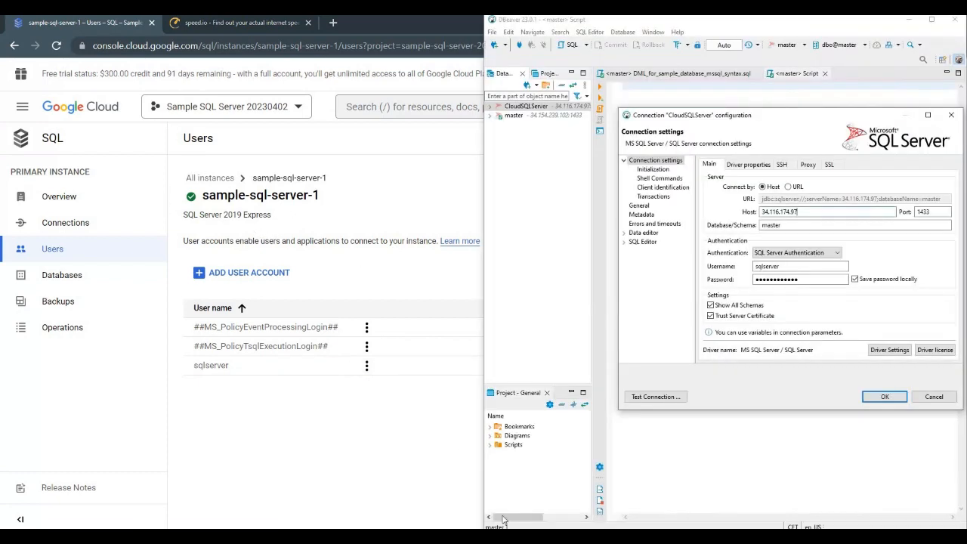
Check the sqlserver user name in the connection settings, test the CloudSQLServer connection, and save the configuration
left_click(759, 266)
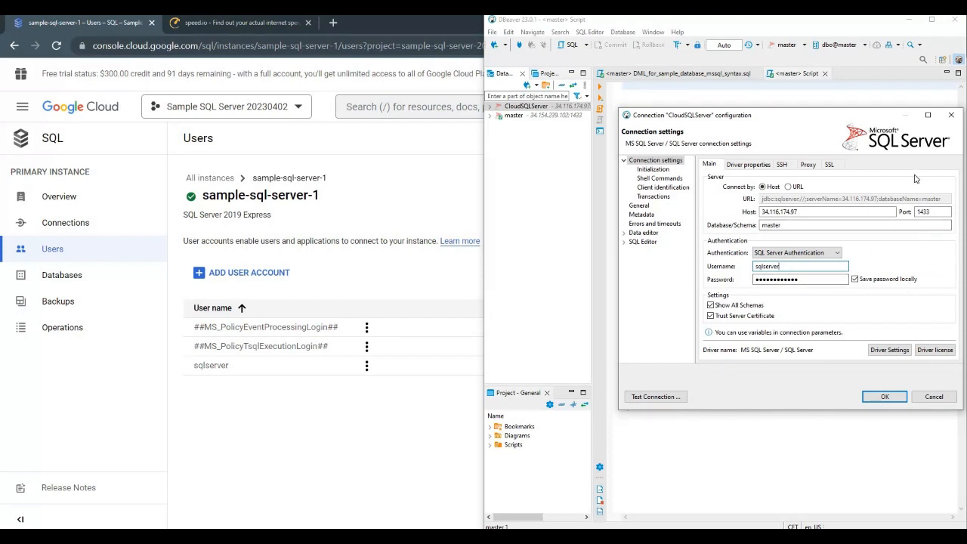
left_click(660, 399)
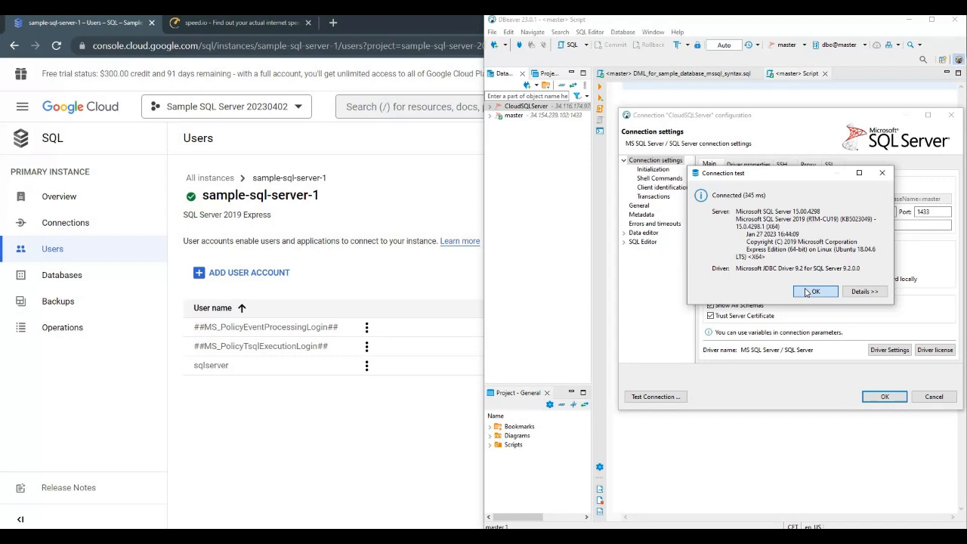
left_click(807, 292)
left_click(874, 398)
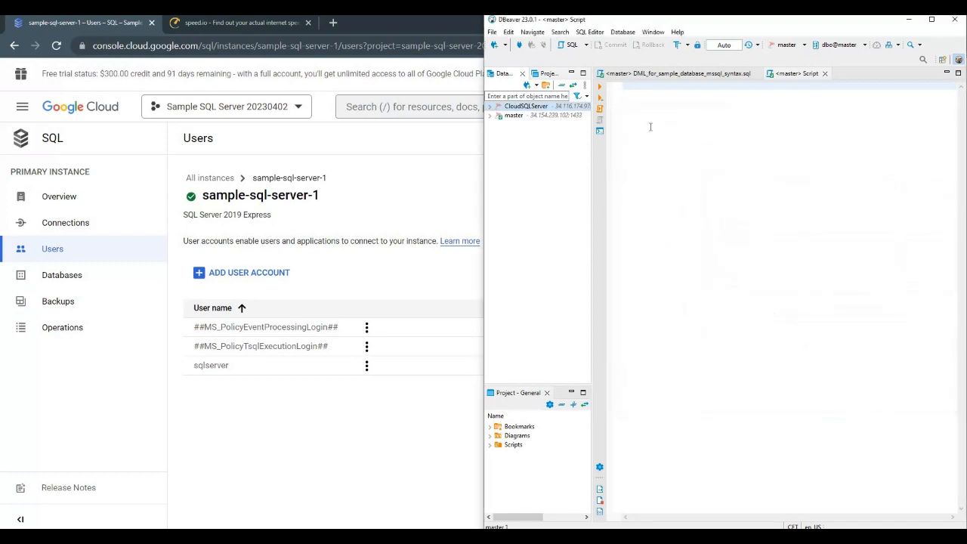
Connect to CloudSQLServer and expand its databases down to the schemas of the master database
left_click(489, 107)
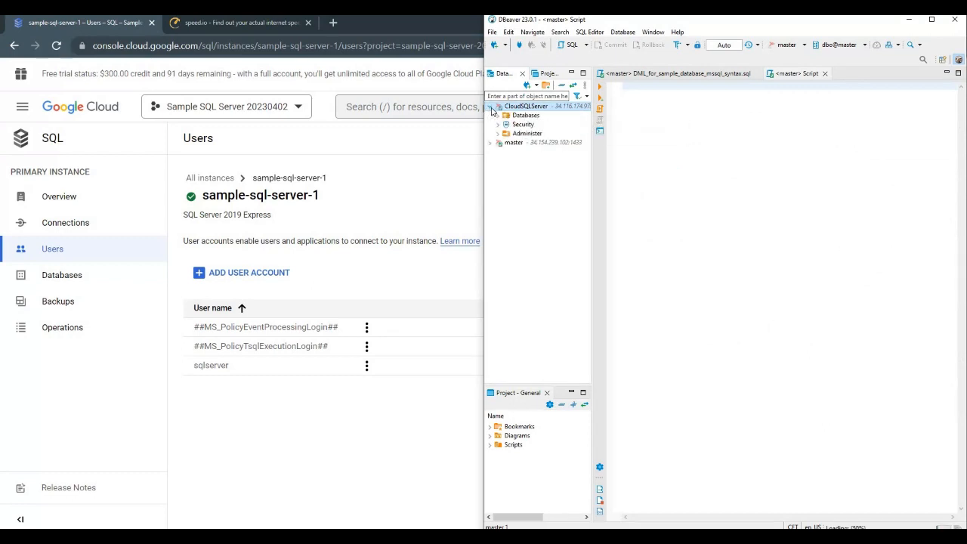
left_click(497, 116)
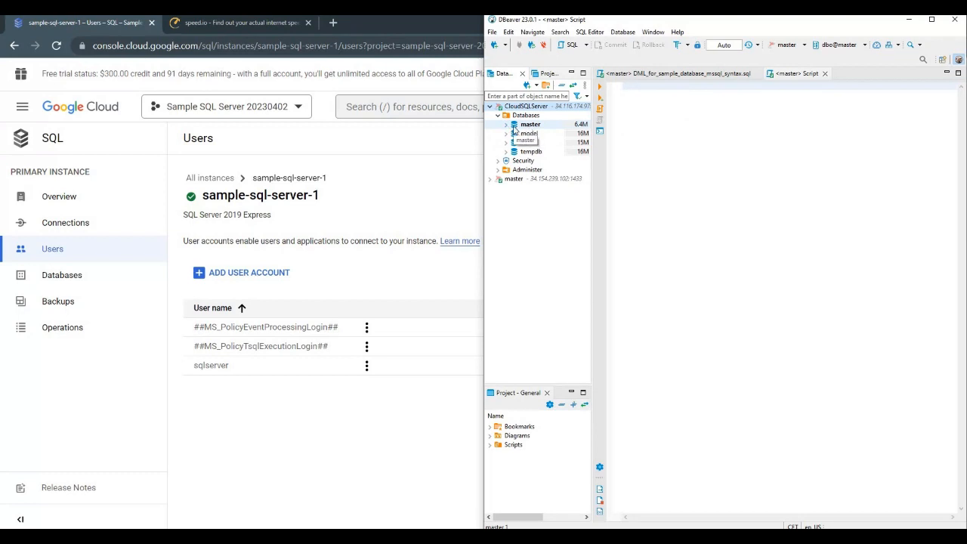
left_click(506, 124)
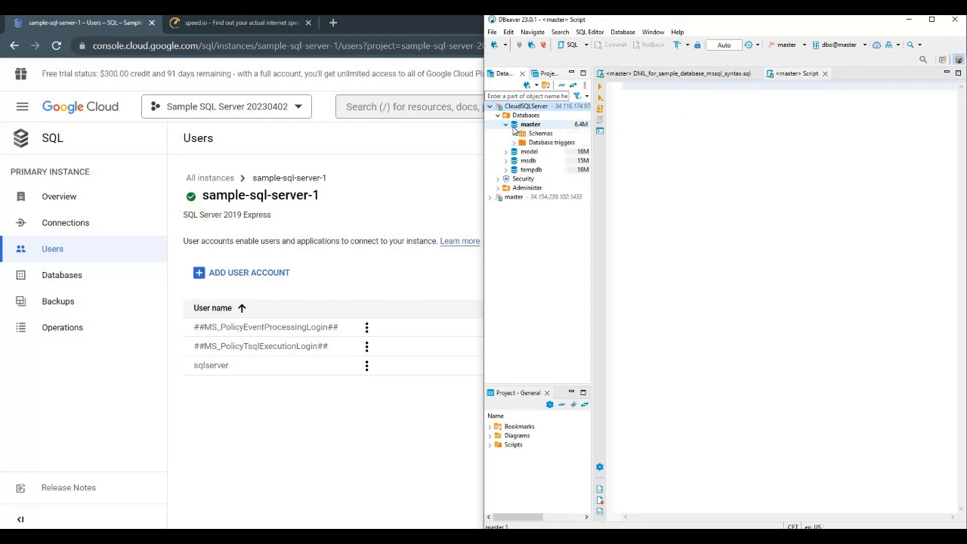
left_click(514, 133)
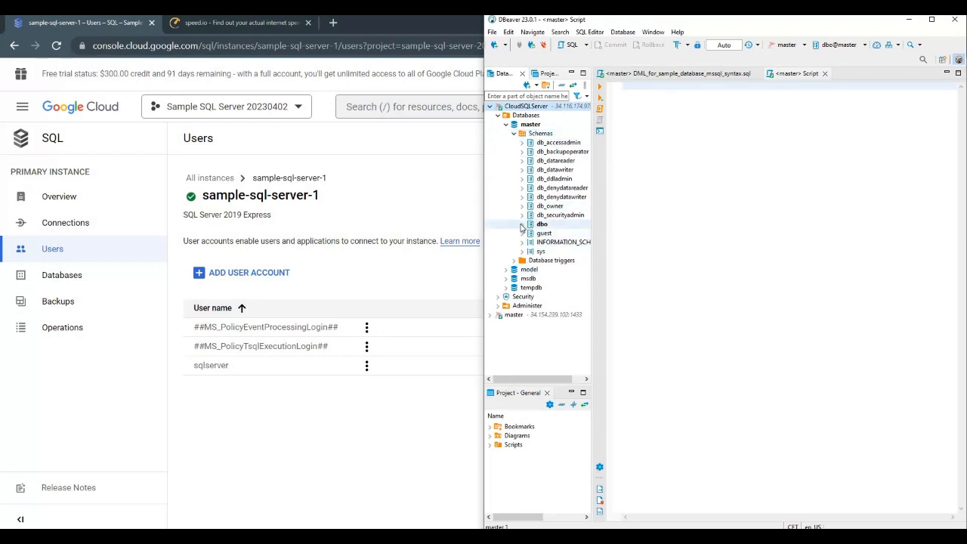
Close DML_for_sample_database_mssql_syntax.sql and open the DDL_for_sample_database_mssql_syntax.sql script in its place
left_click(654, 75)
scroll(662, 128, "up", 4)
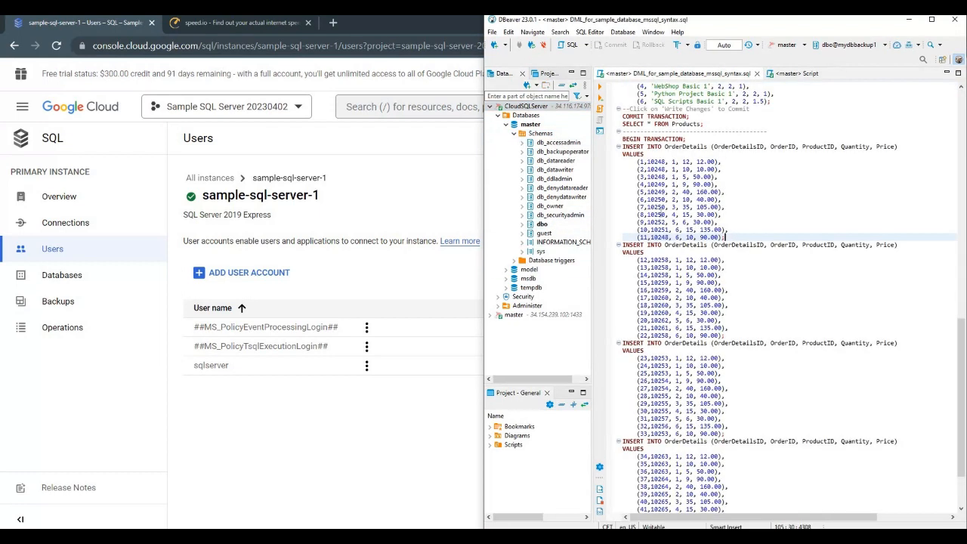
scroll(662, 291, "up", 20)
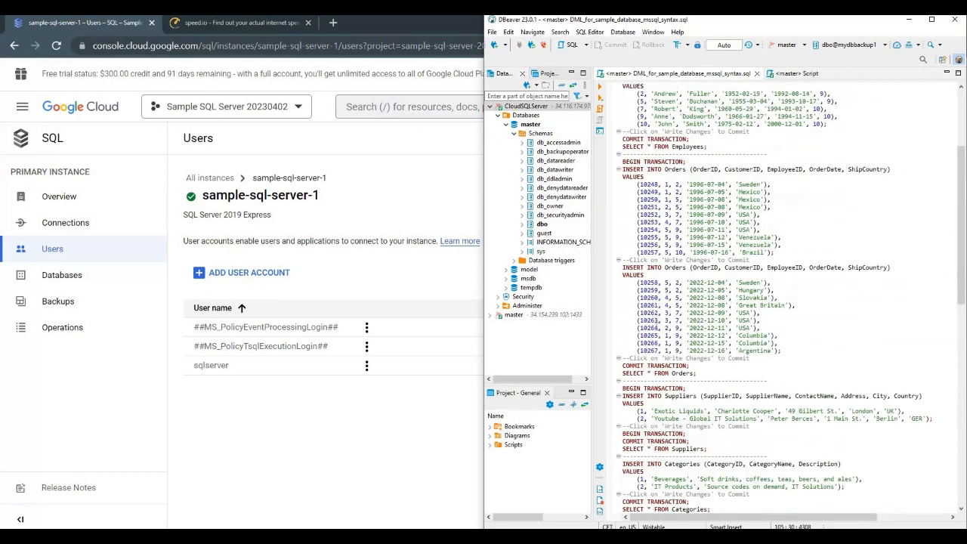
left_click(755, 73)
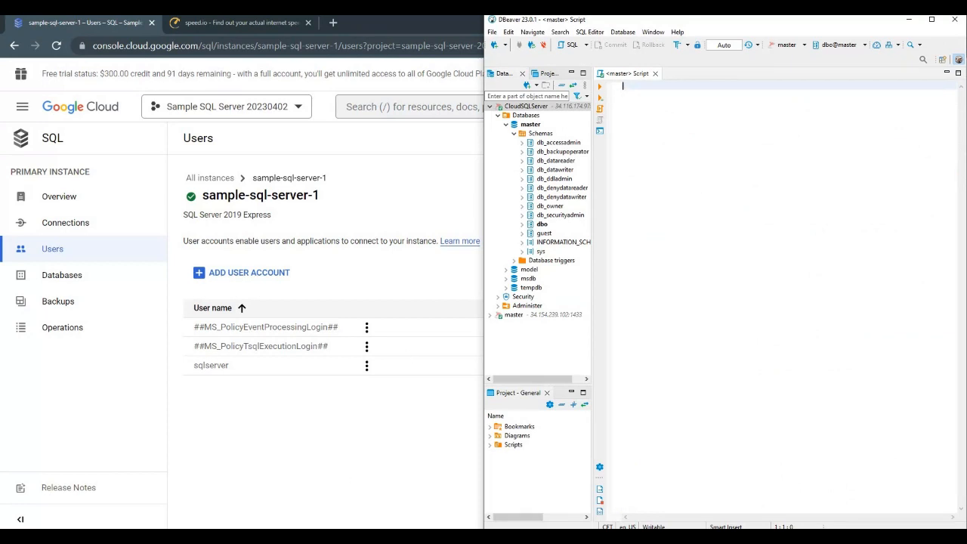
key("alt+Tab")
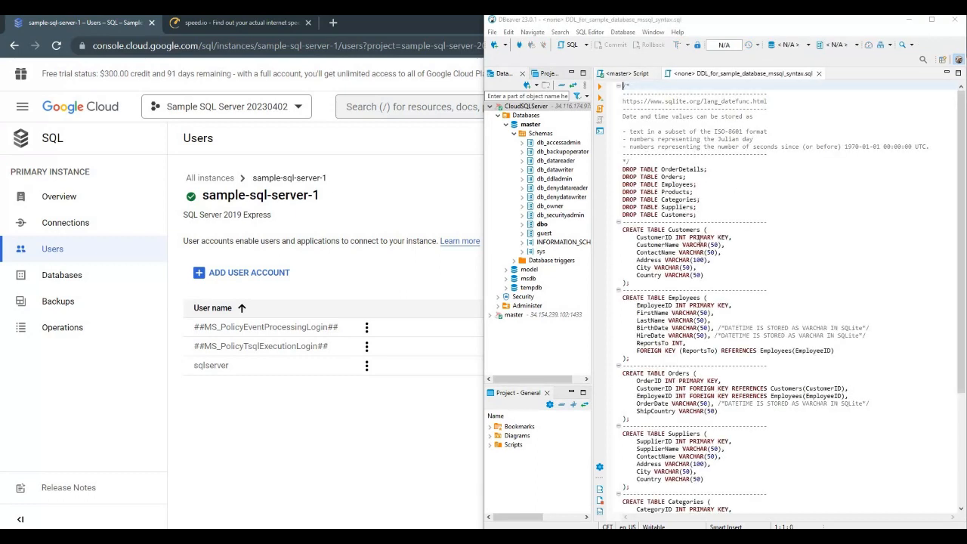
Assign the CloudSQLServer connection to the DDL script and list its available databases
left_click_drag(646, 285, 619, 226)
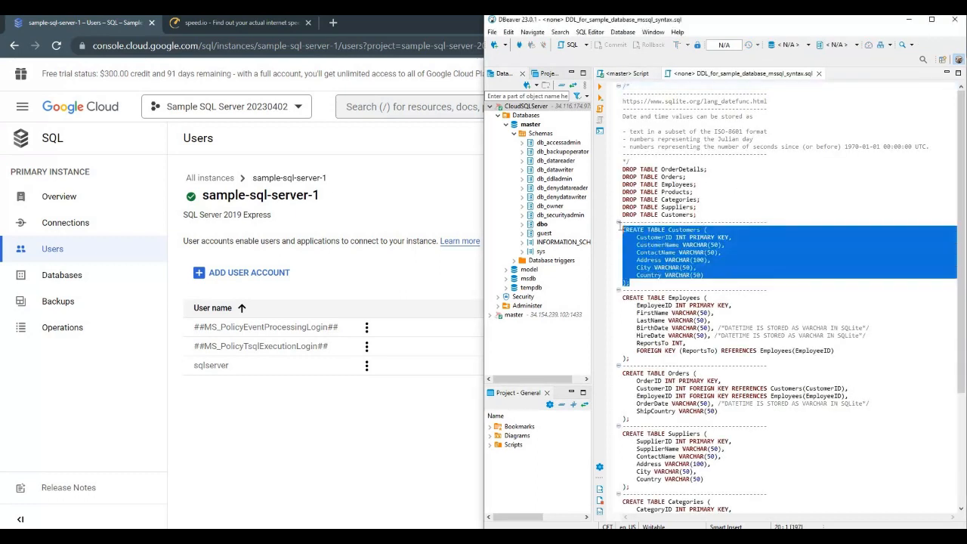
left_click(807, 46)
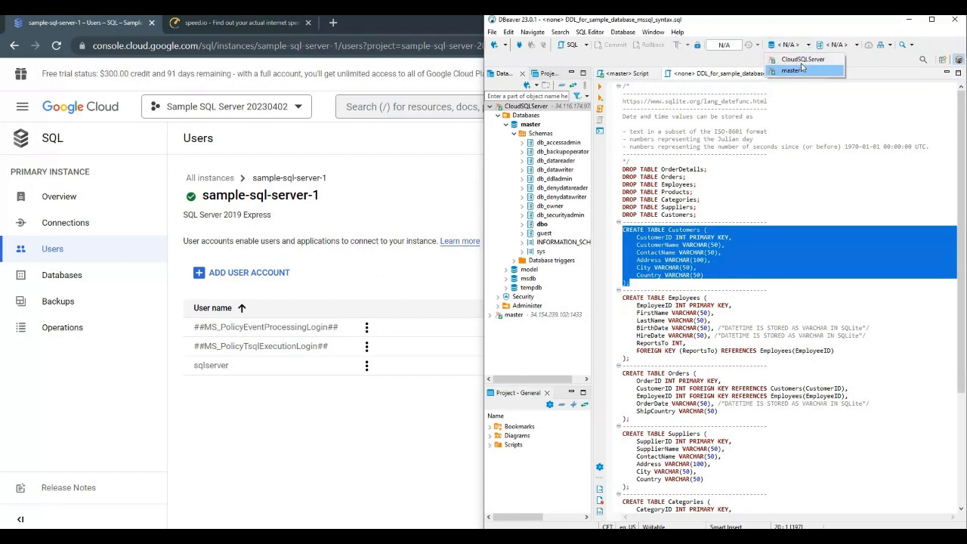
left_click(801, 62)
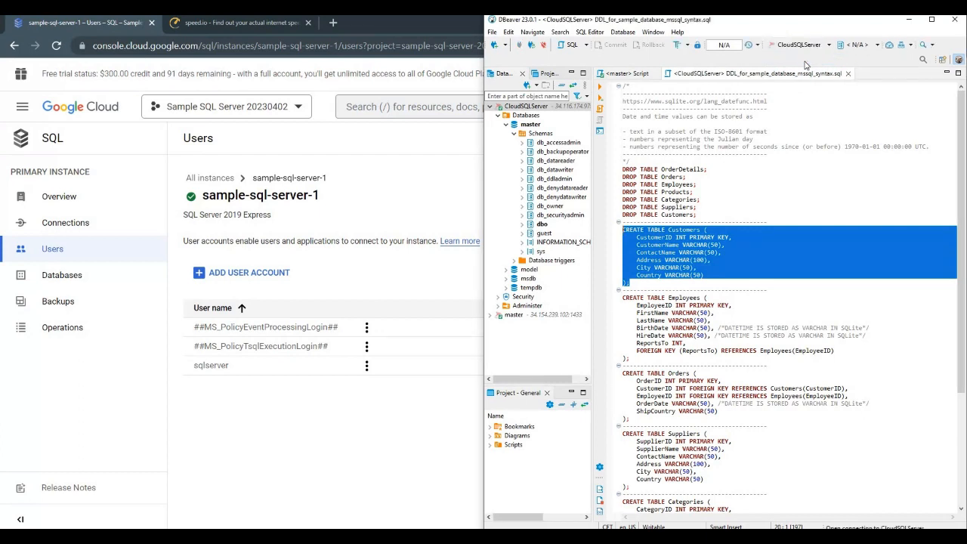
left_click(889, 46)
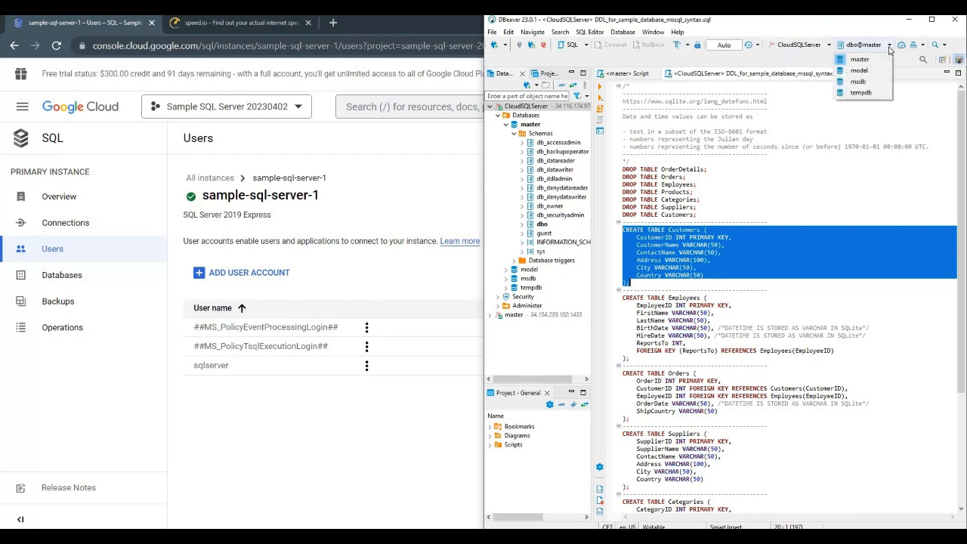
Try to run the CREATE TABLE Customers statement against the master database
left_click(665, 278)
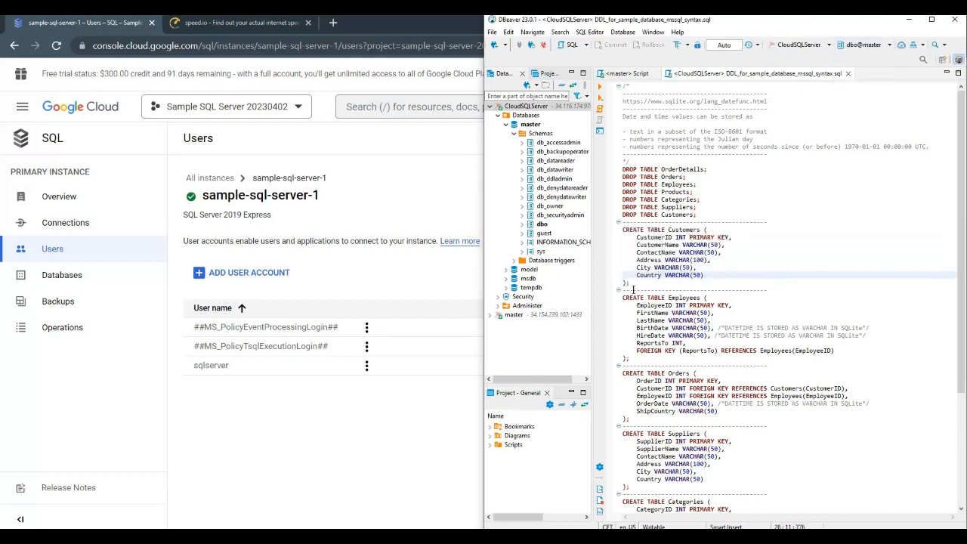
left_click_drag(631, 283, 622, 230)
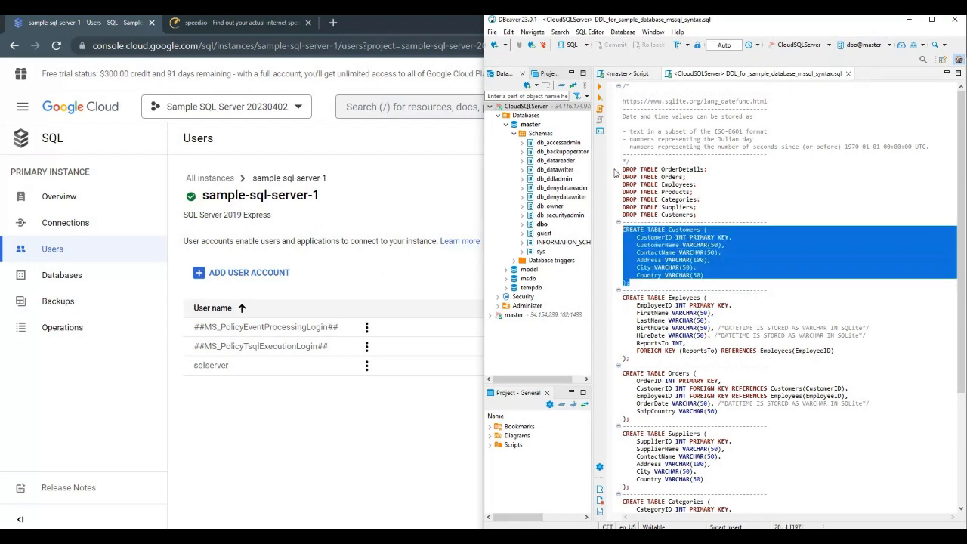
left_click(599, 87)
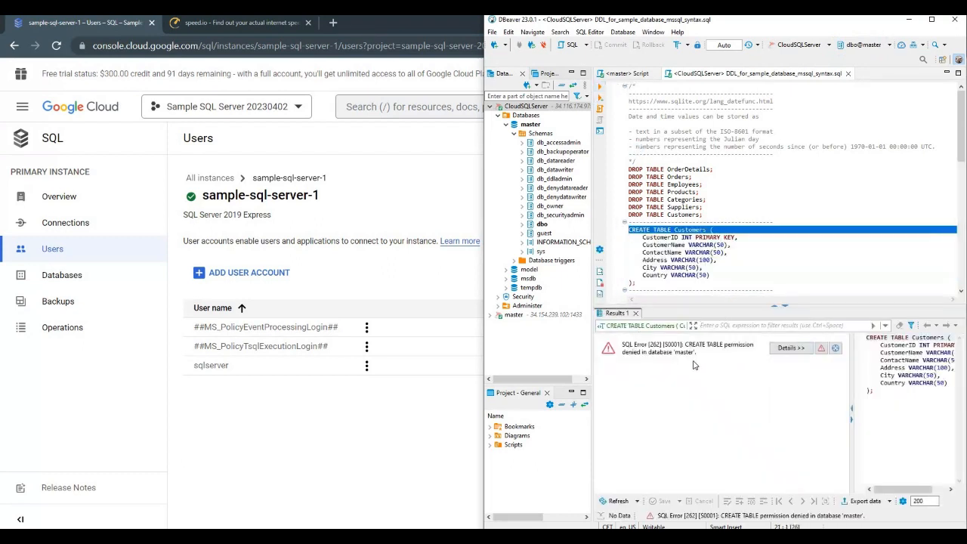
Switch to Google Cloud and create a database named myfirstclouddb on the sample-sql-server-1 instance
left_click(333, 294)
left_click(108, 280)
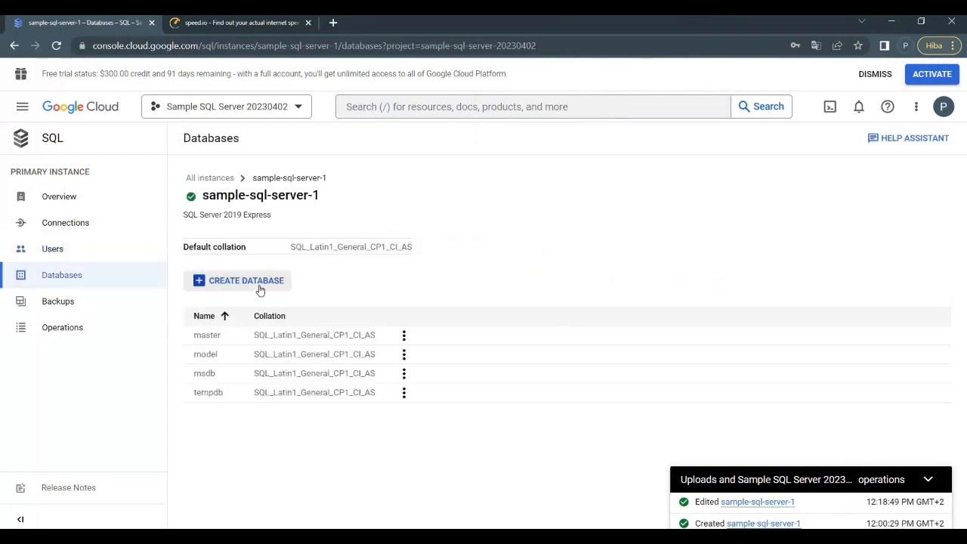
left_click(260, 290)
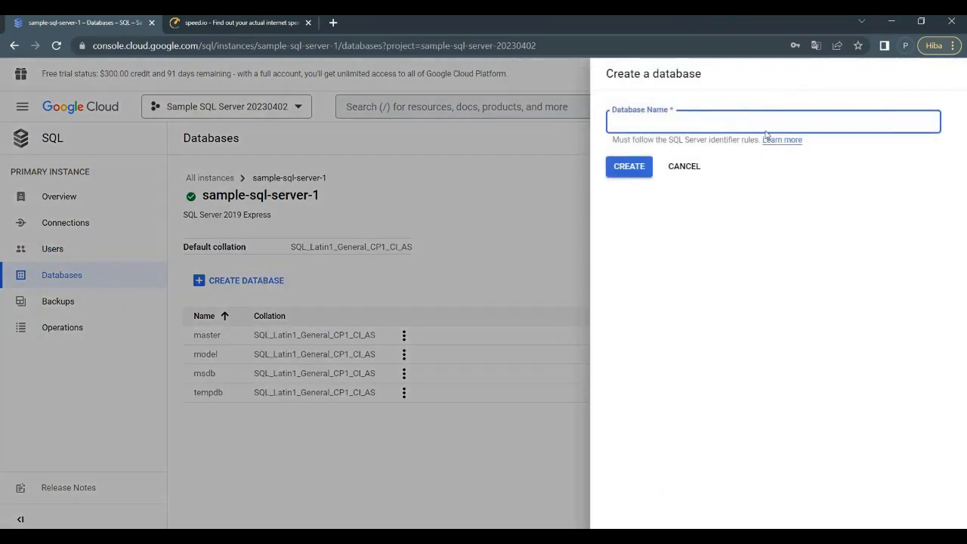
left_click(676, 133)
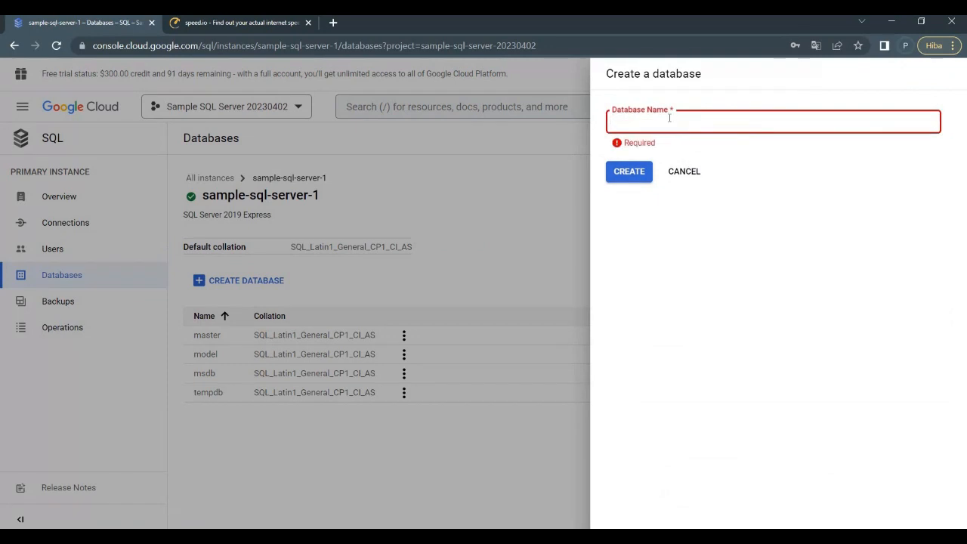
type("myfir")
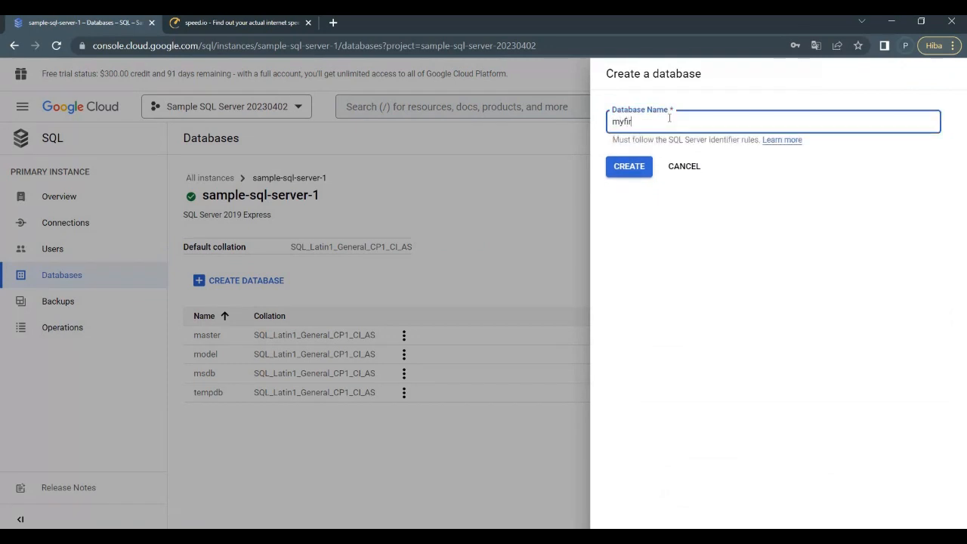
type("stclouddb")
left_click(631, 167)
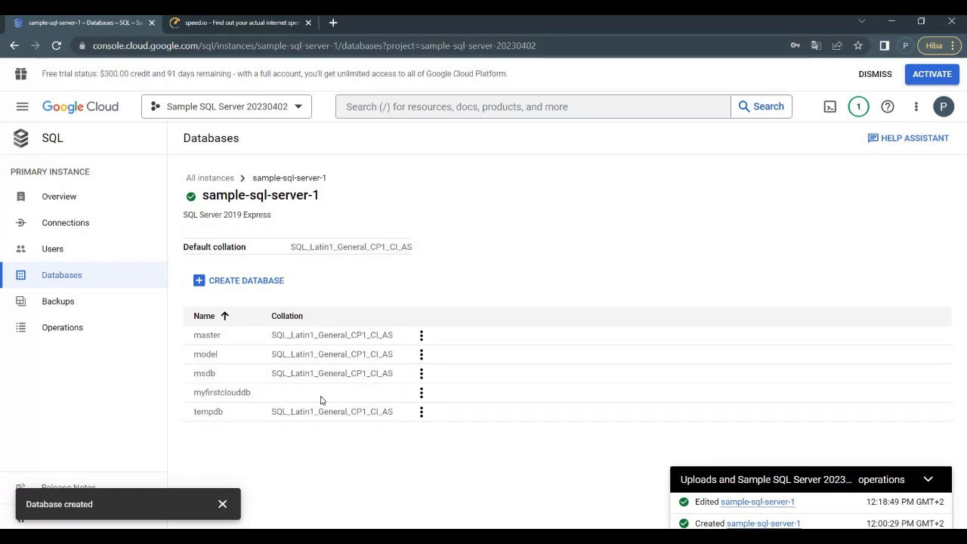
Copy the myfirstclouddb name, return to DBeaver, refresh the CloudSQLServer connection, and expand the new database
left_click_drag(253, 398, 186, 401)
key("ctrl+c")
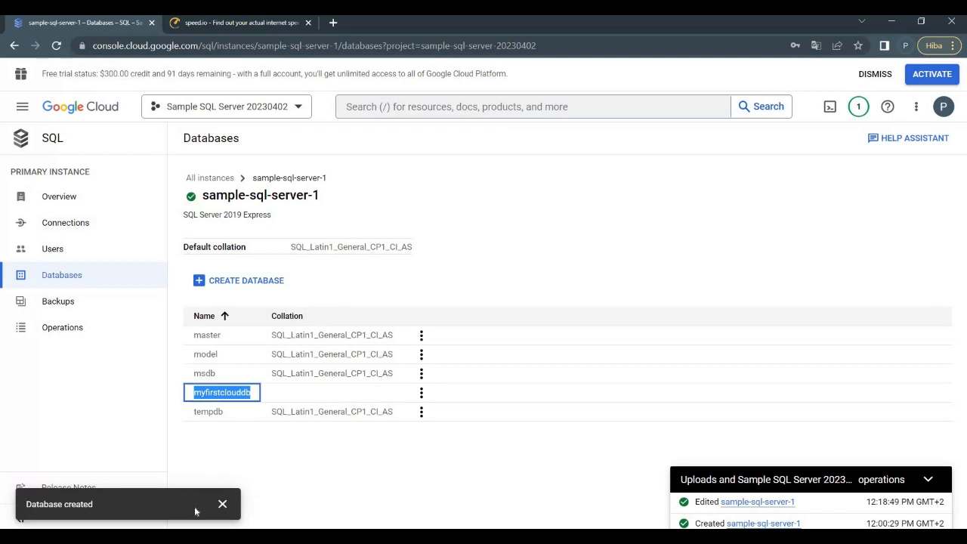
key("alt+Tab")
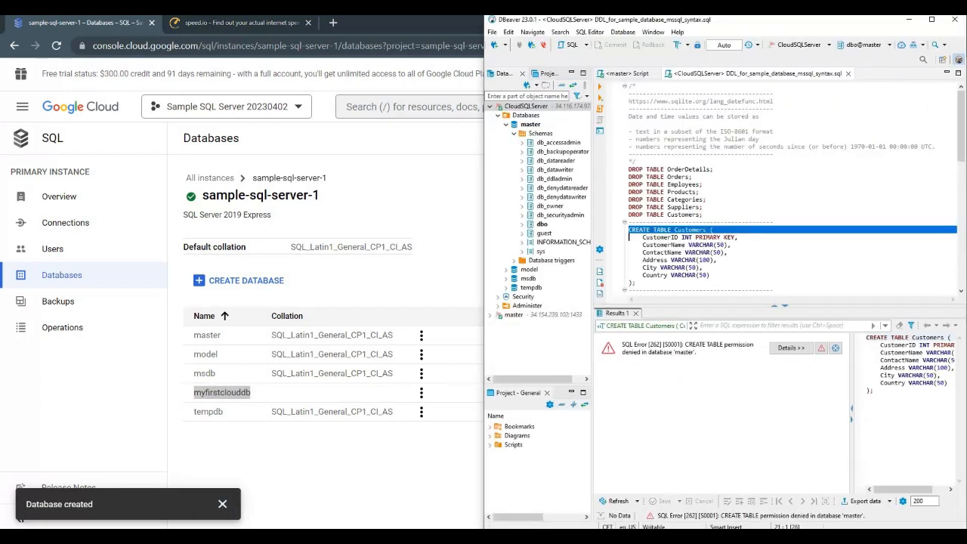
left_click(557, 117)
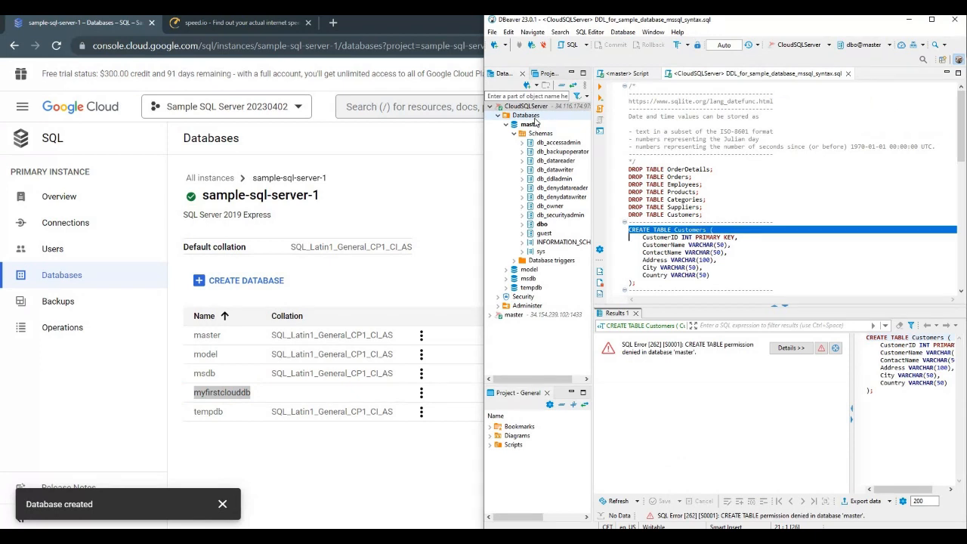
right_click(537, 107)
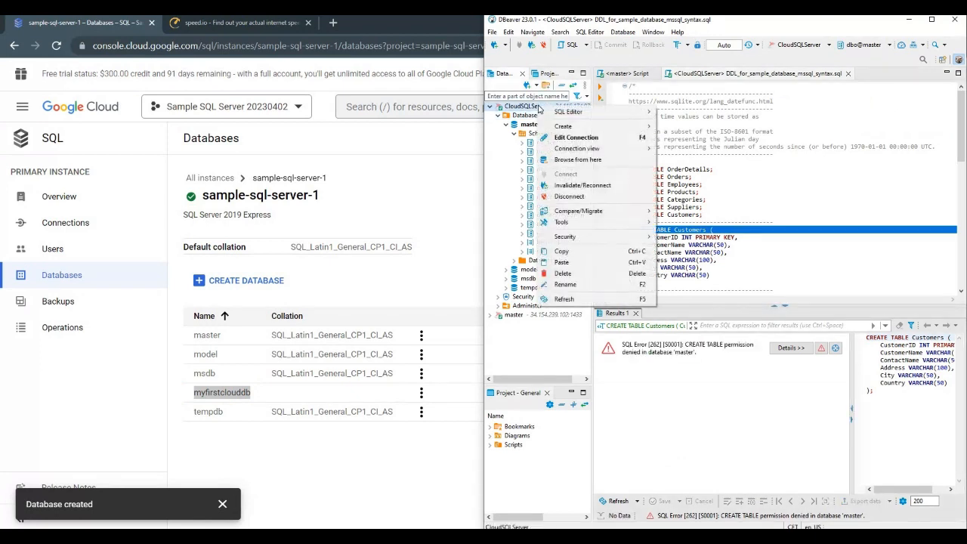
left_click(566, 299)
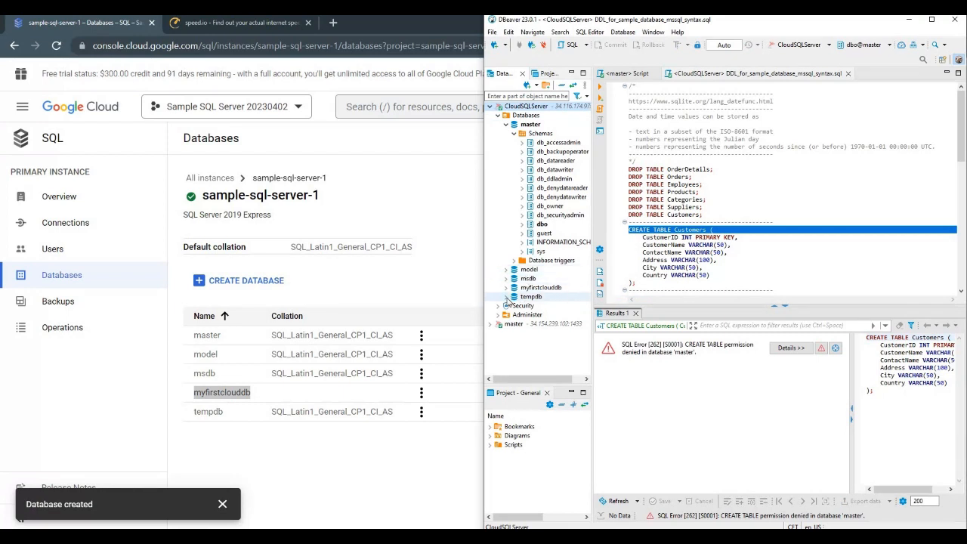
left_click(506, 288)
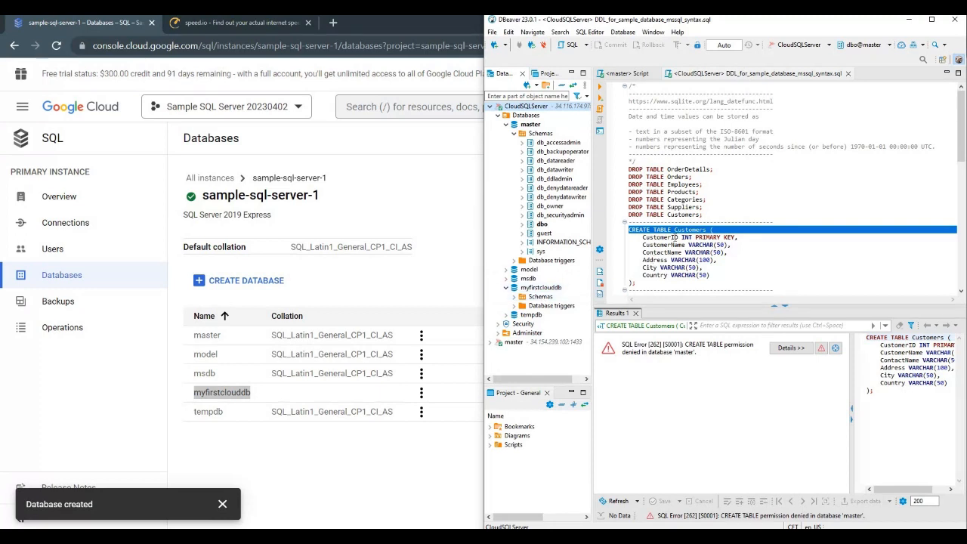
Set the script's active database to myfirstclouddb and run the CREATE TABLE Customers statement
left_click(860, 44)
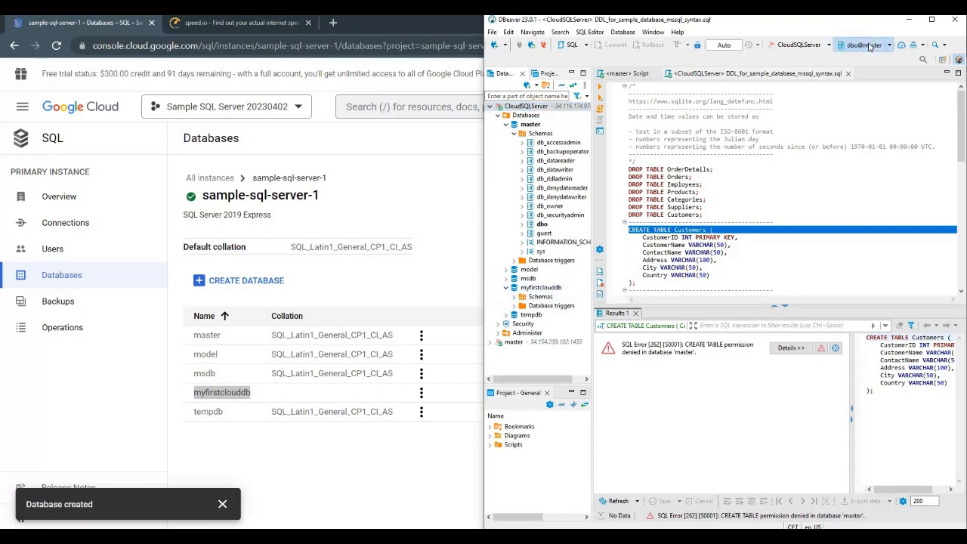
left_click(688, 223)
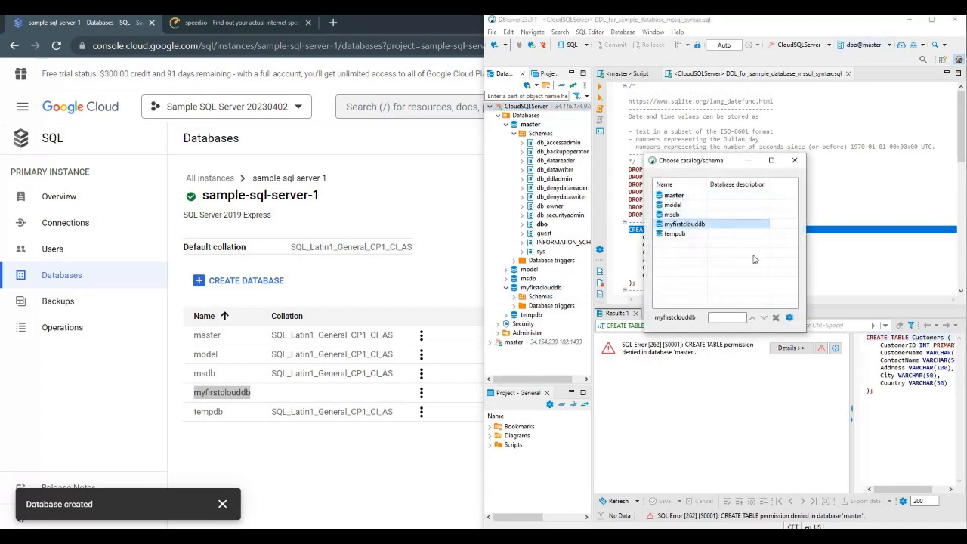
double_click(700, 224)
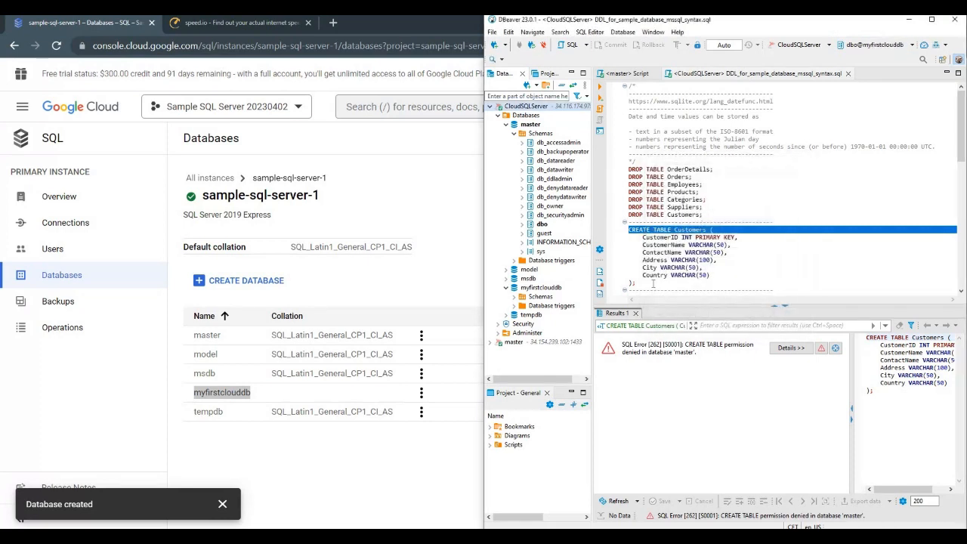
left_click_drag(641, 288, 618, 231)
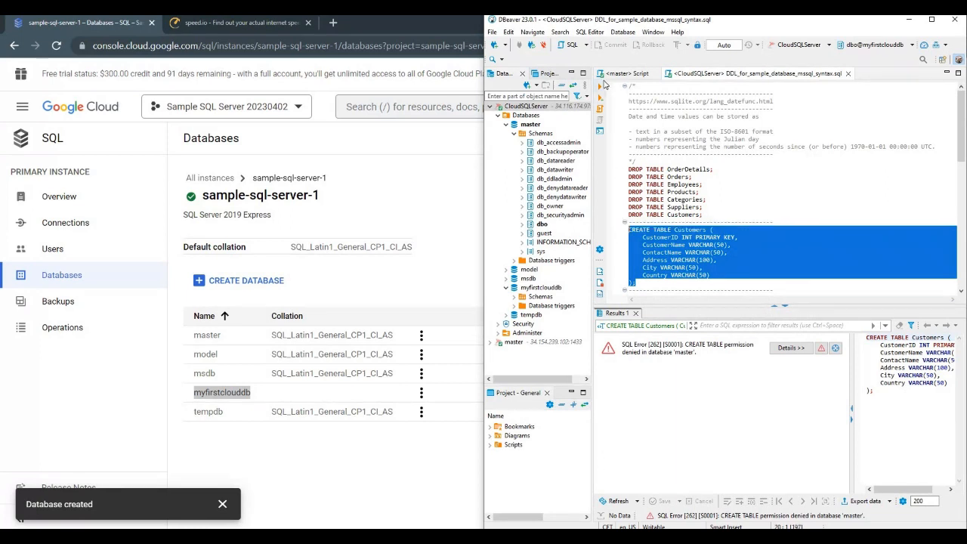
left_click(600, 88)
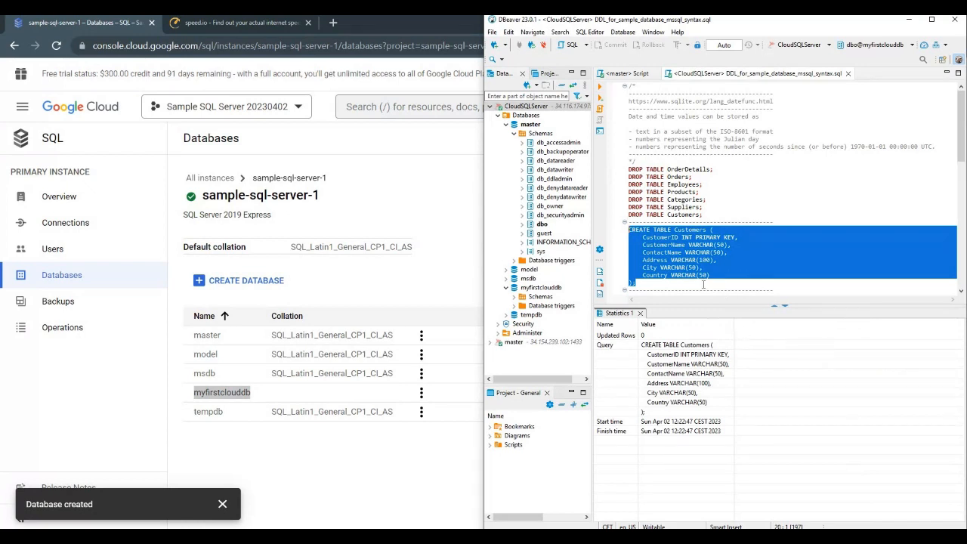
Collapse the master database in the CloudSQLServer connection tree
left_click(514, 133)
right_click(528, 125)
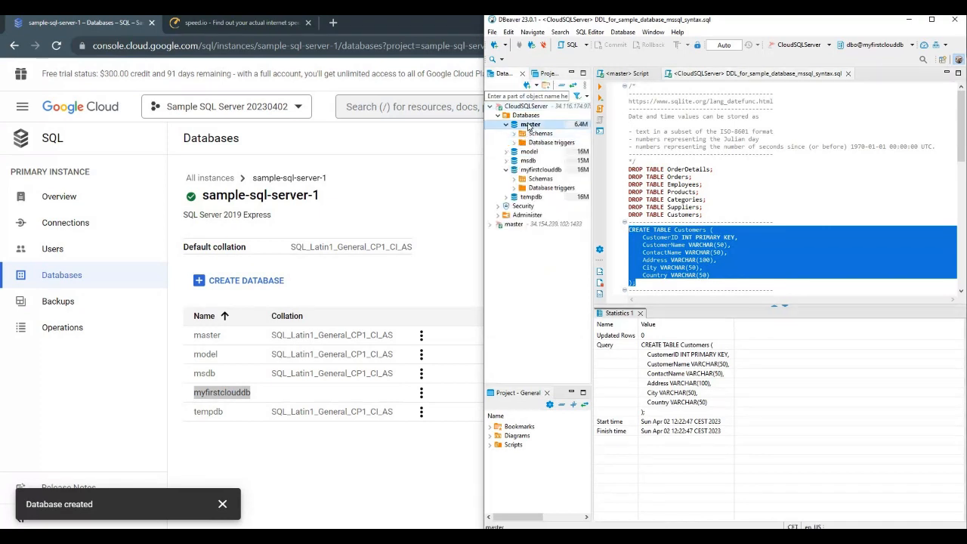
left_click(552, 254)
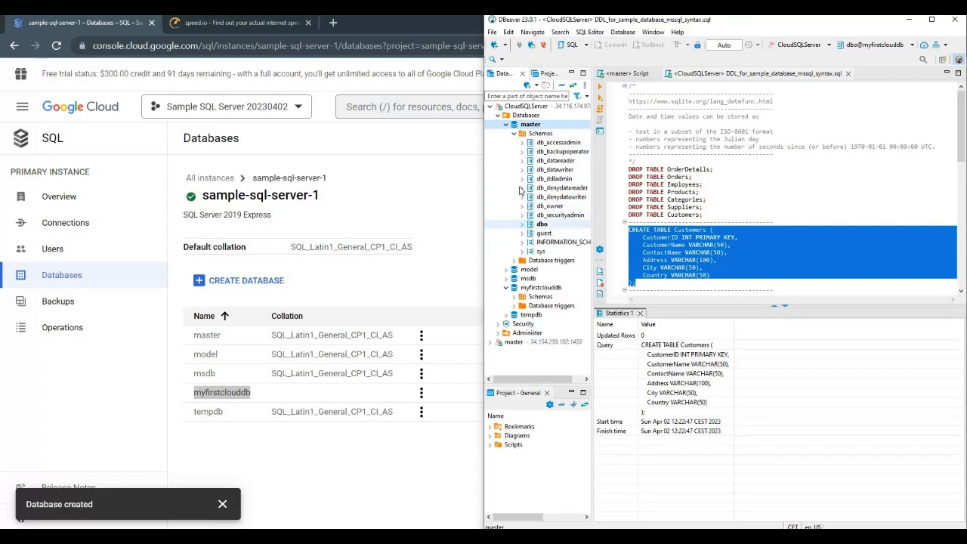
left_click(506, 126)
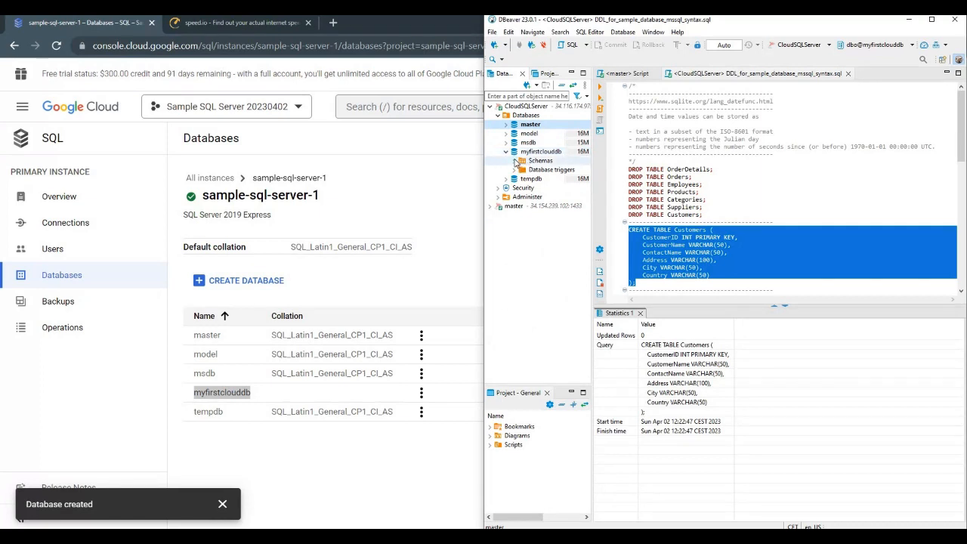
Expand the dbo schema's tables under myfirstclouddb and select the Customers table
left_click(514, 161)
left_click(521, 252)
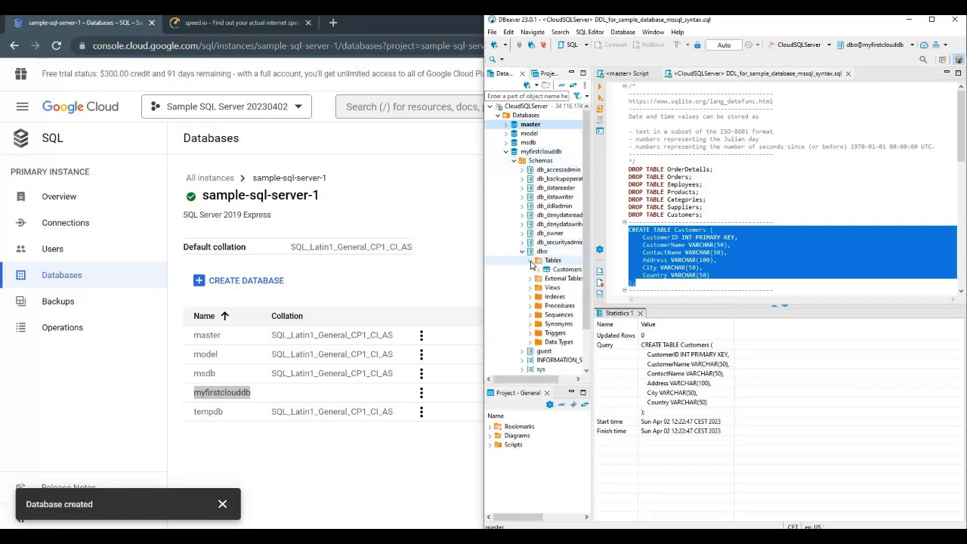
left_click(529, 260)
left_click(562, 269)
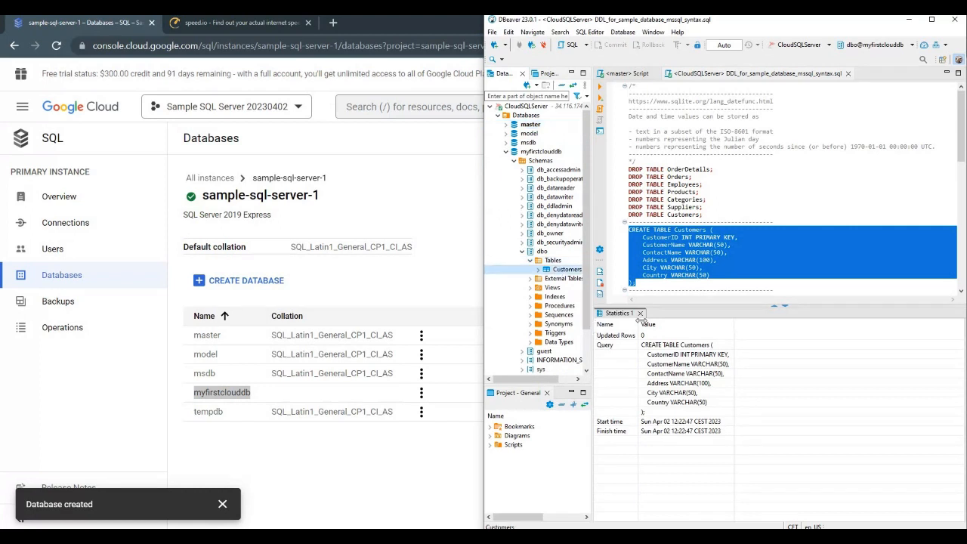
Widen the Database Navigator so its object names fit, and return the focus to the DDL script
left_click_drag(589, 322, 694, 322)
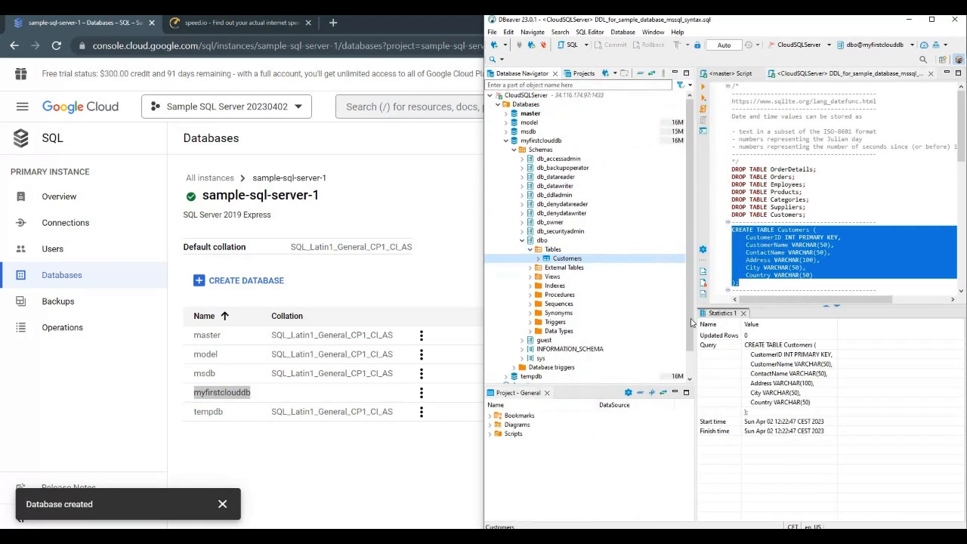
right_click(562, 261)
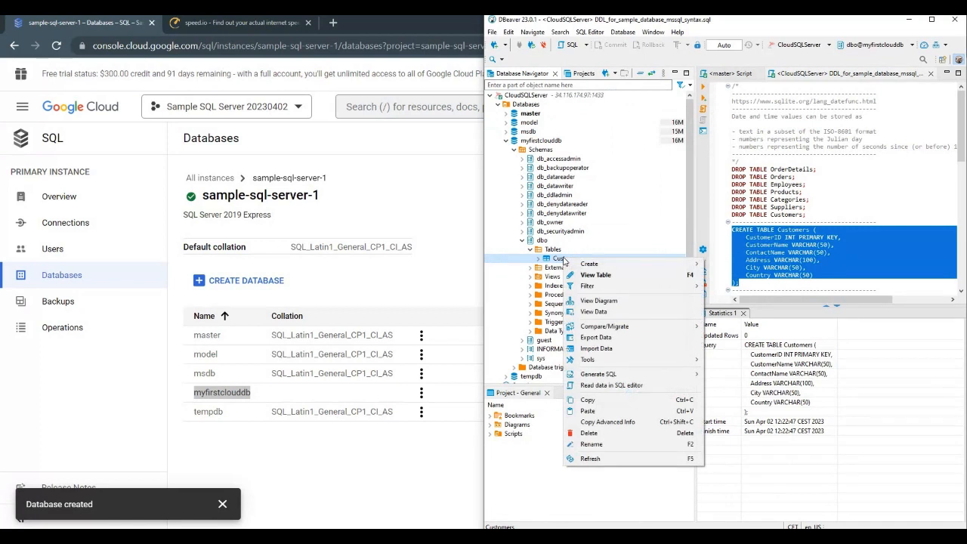
left_click(827, 186)
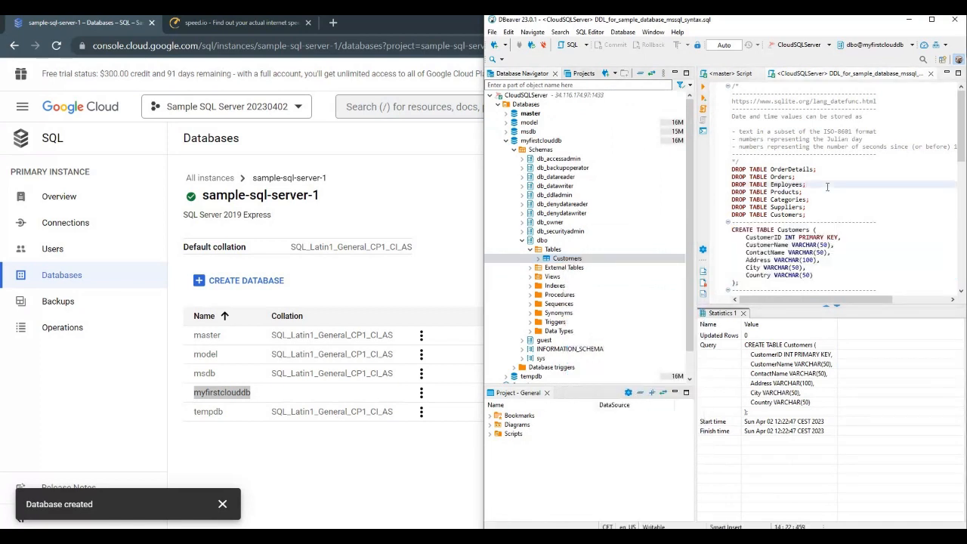